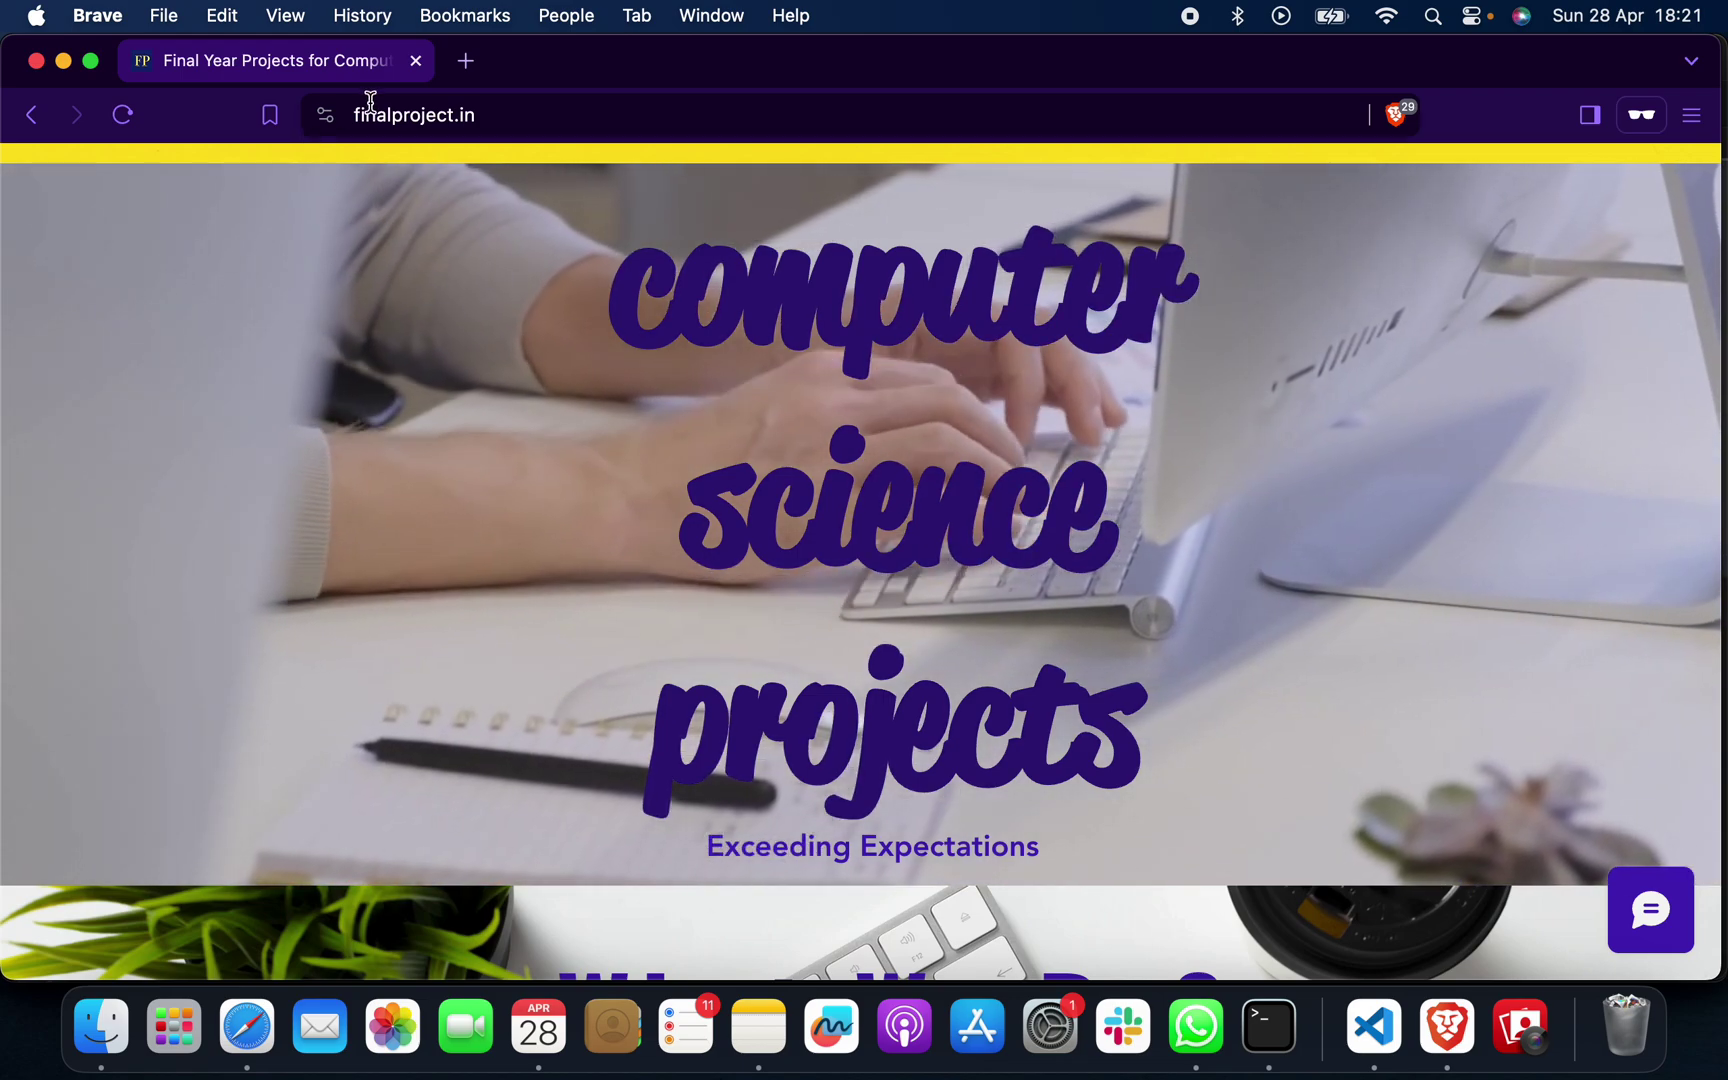
scroll(258, 406, "down", 2)
scroll(259, 407, "down", 5)
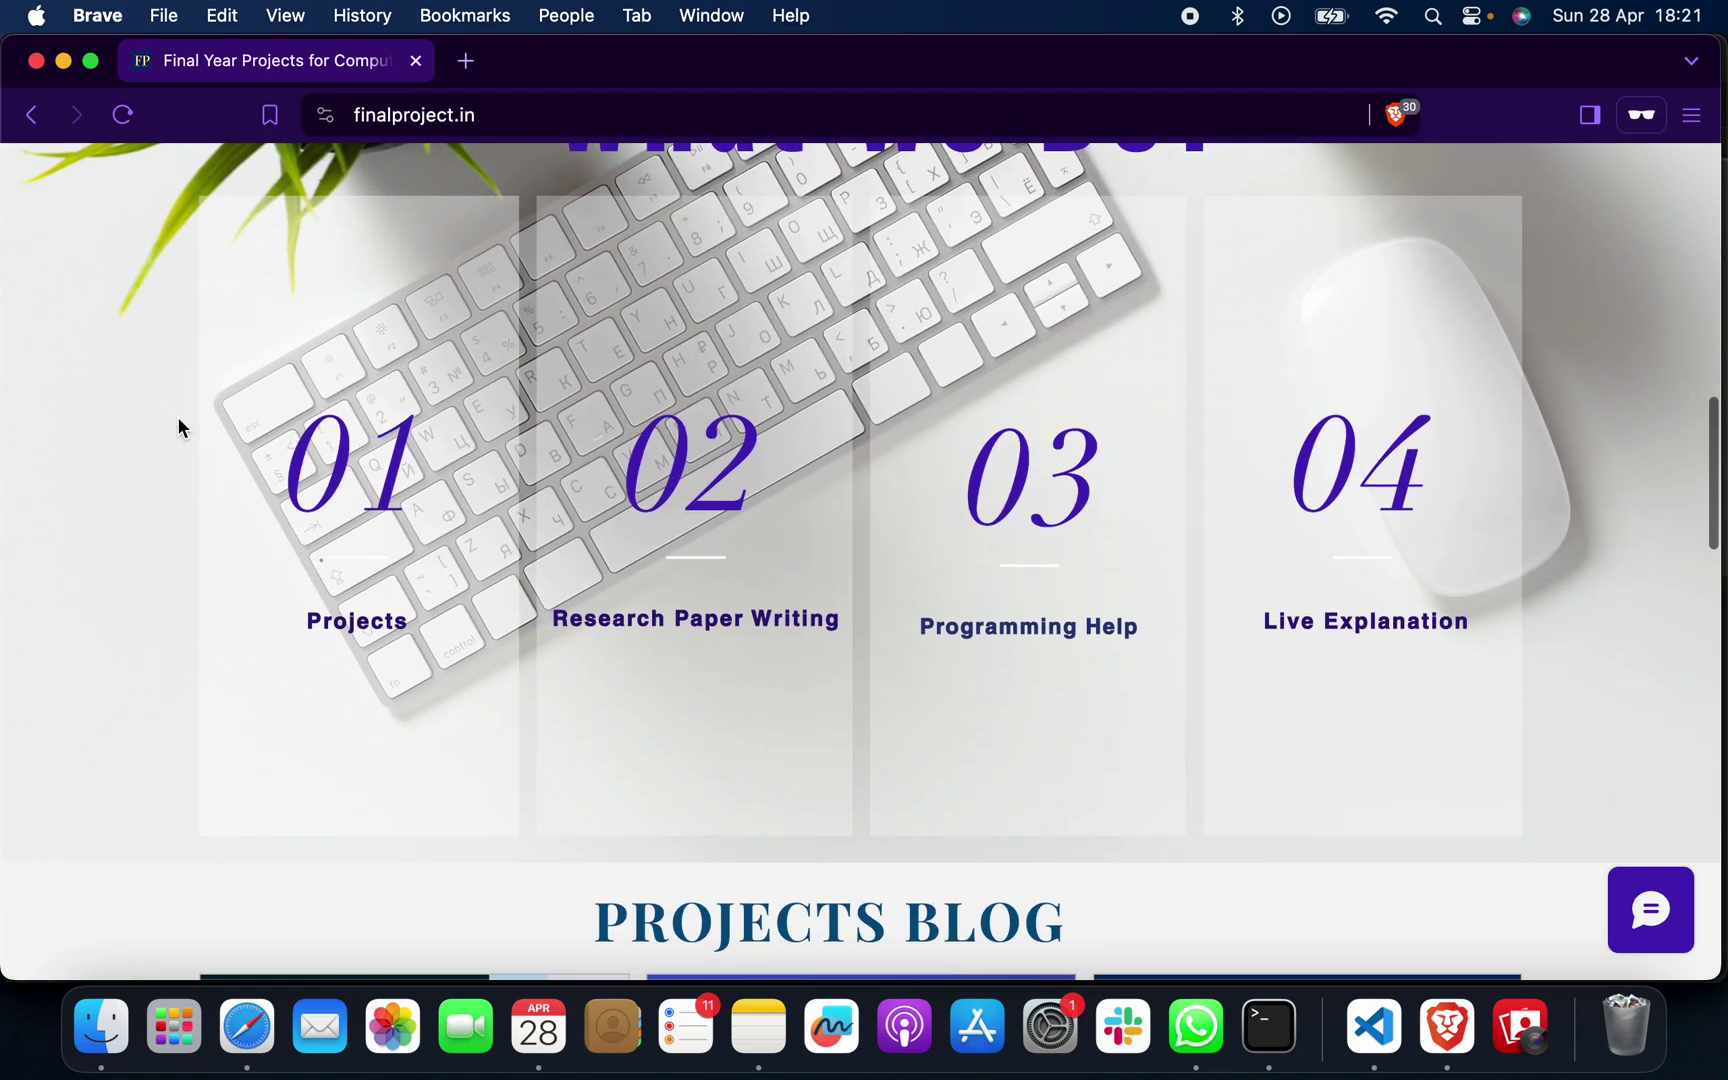
scroll(141, 431, "down", 4)
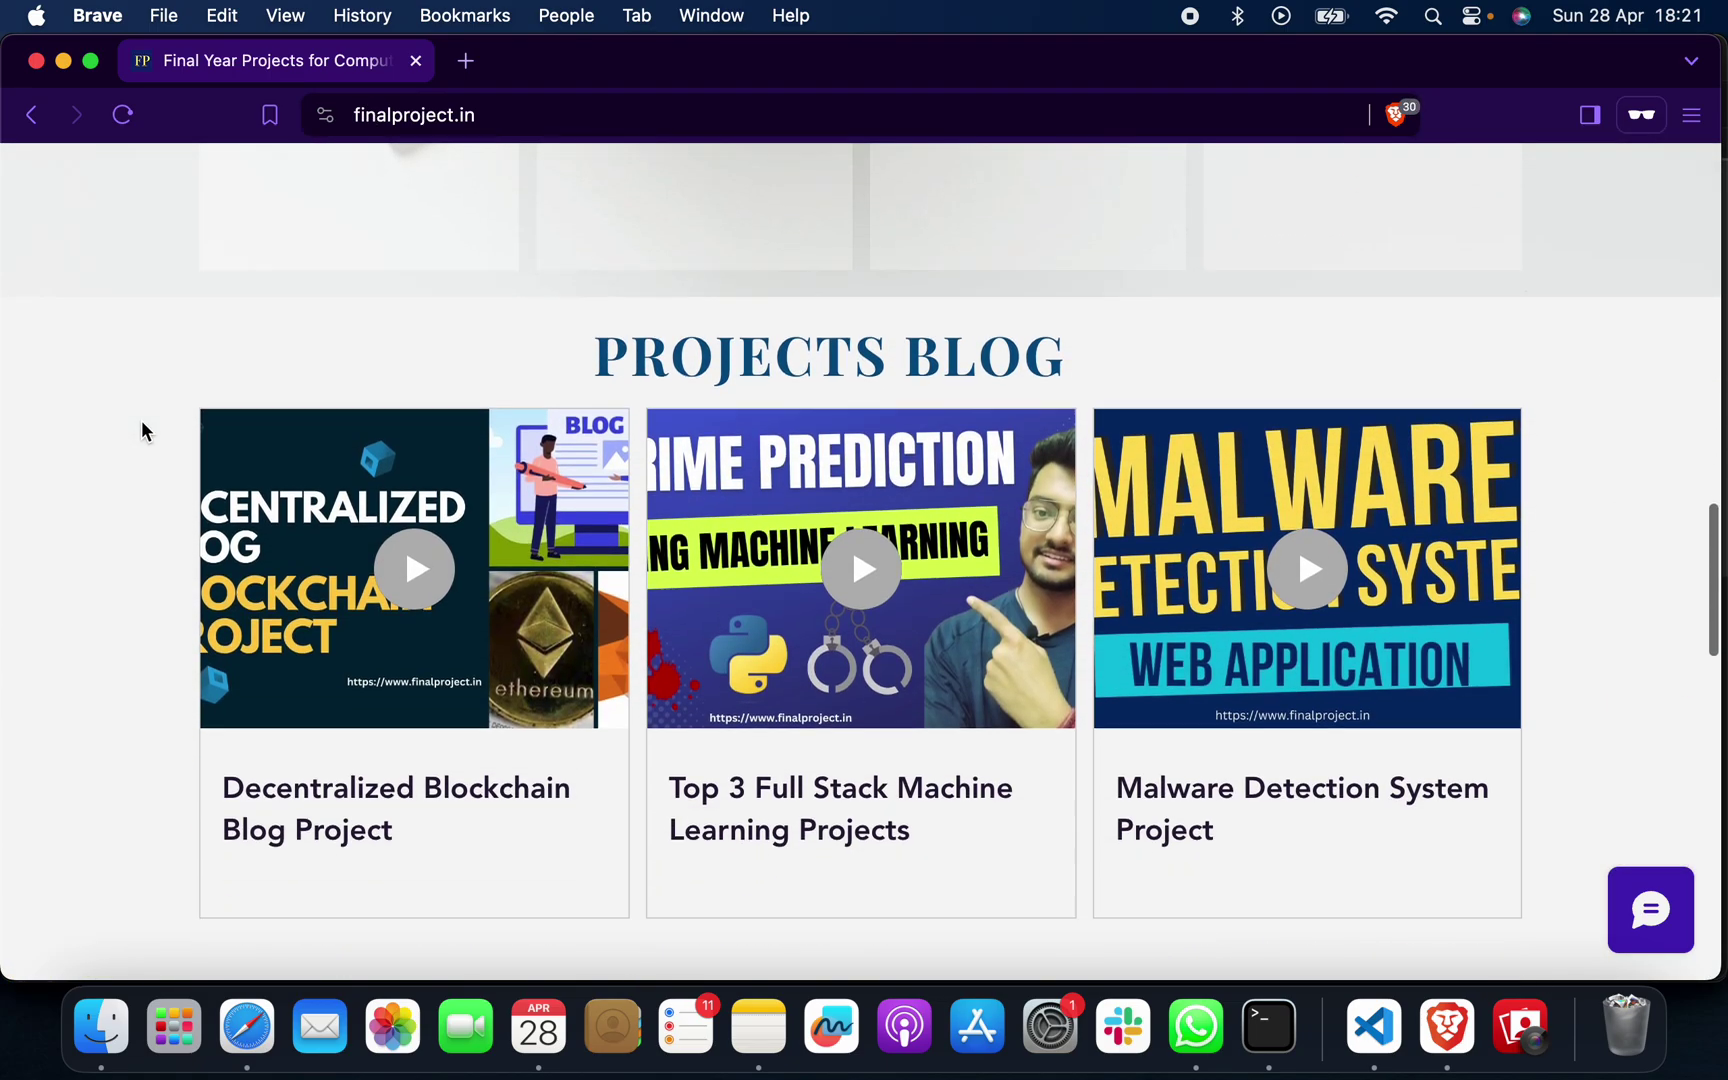
scroll(140, 431, "down", 2)
scroll(140, 430, "up", 1)
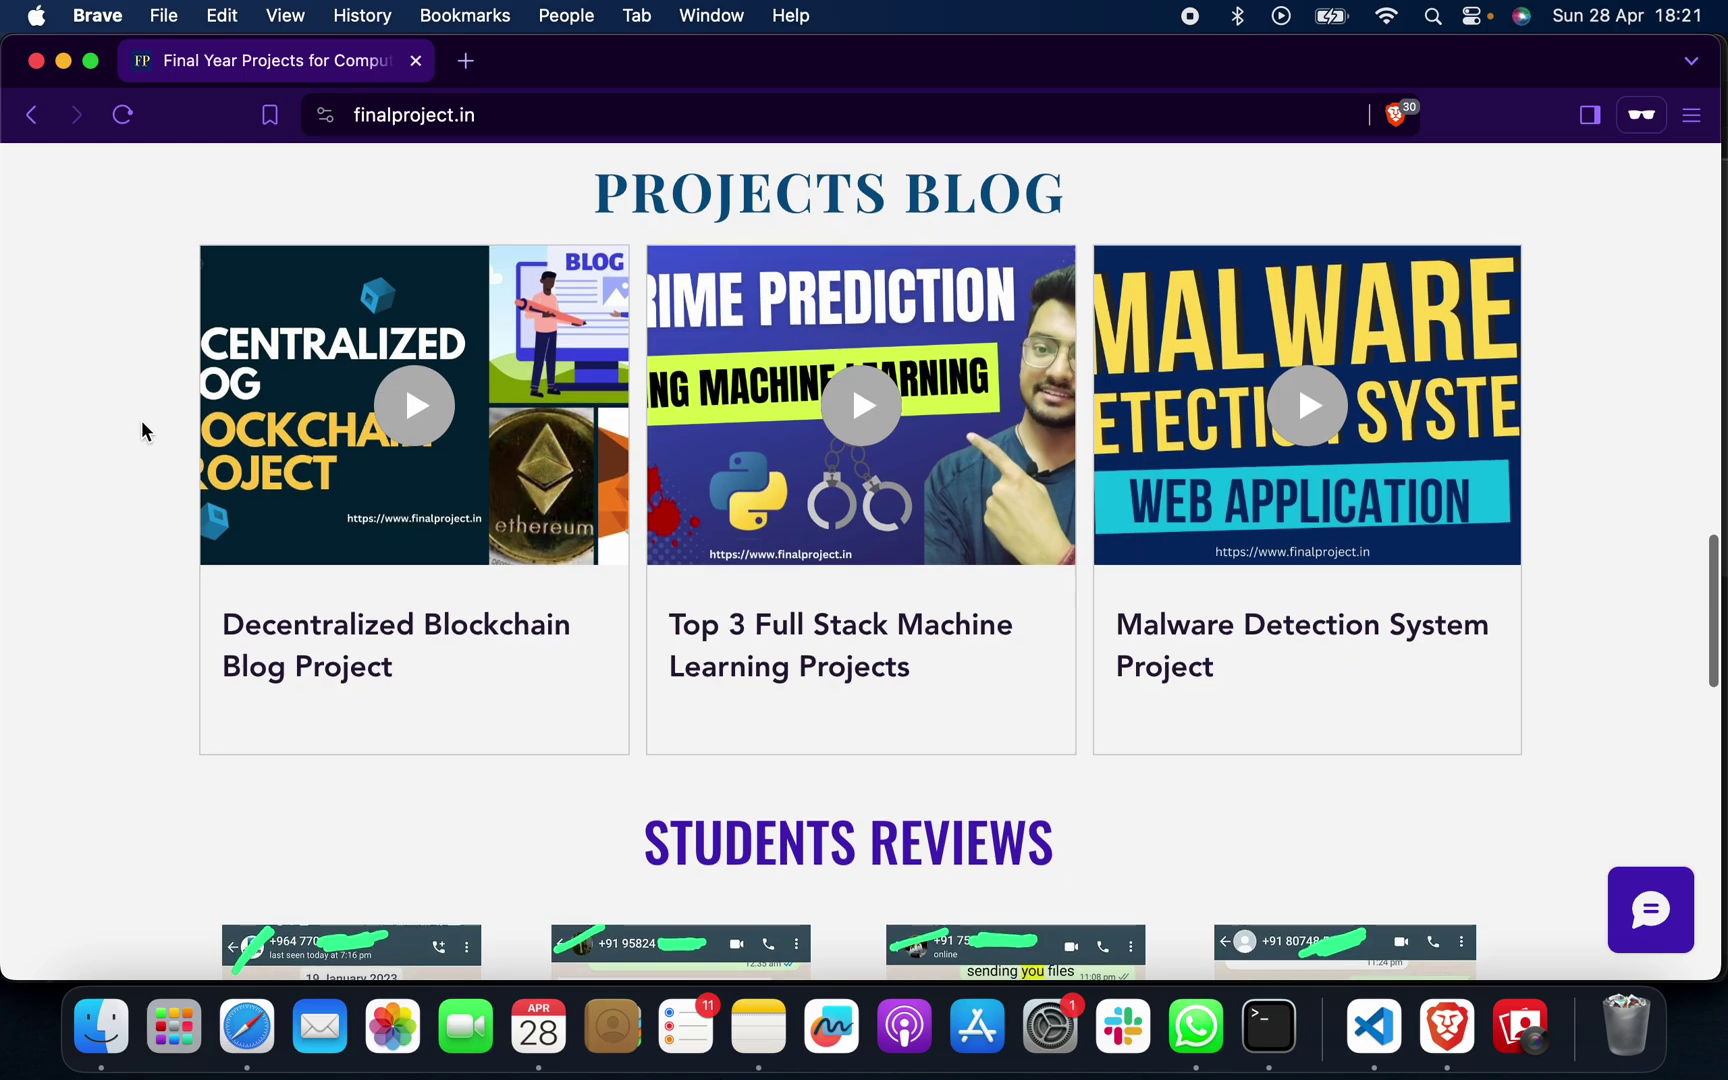
scroll(142, 431, "down", 2)
scroll(142, 431, "down", 3)
scroll(141, 431, "down", 1)
scroll(142, 431, "down", 4)
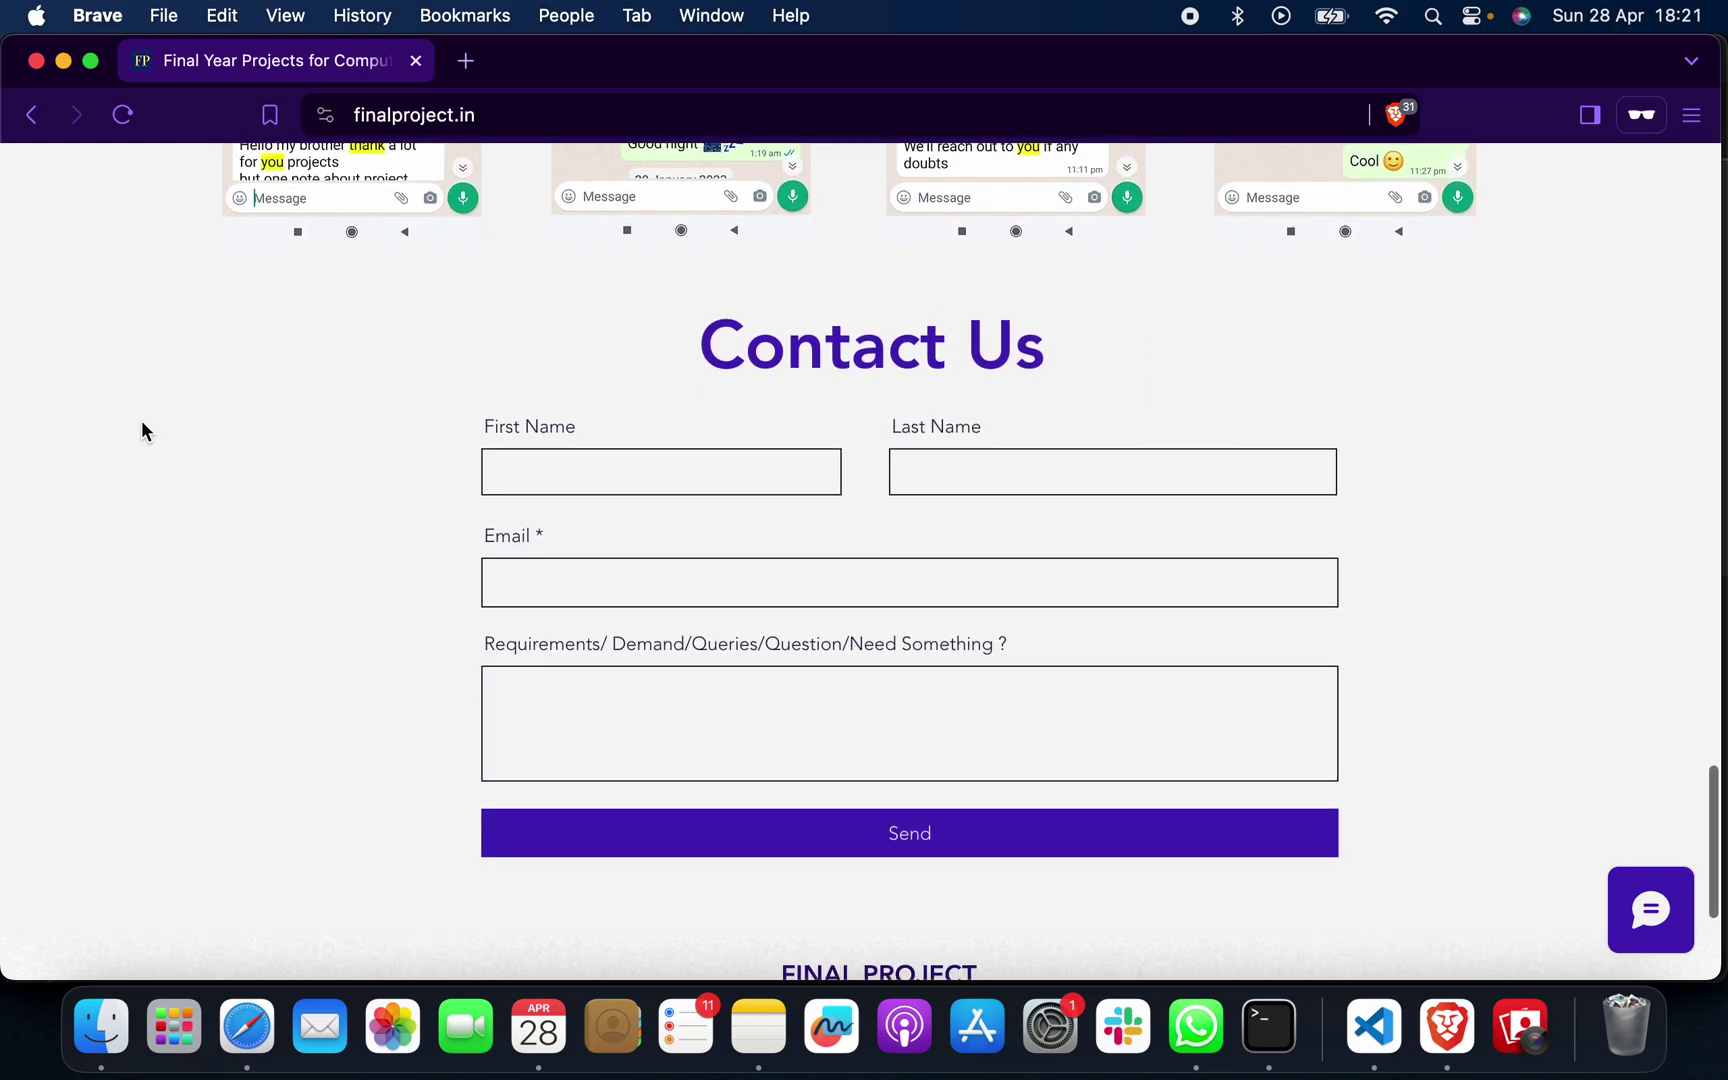
scroll(141, 431, "down", 1)
scroll(142, 431, "down", 2)
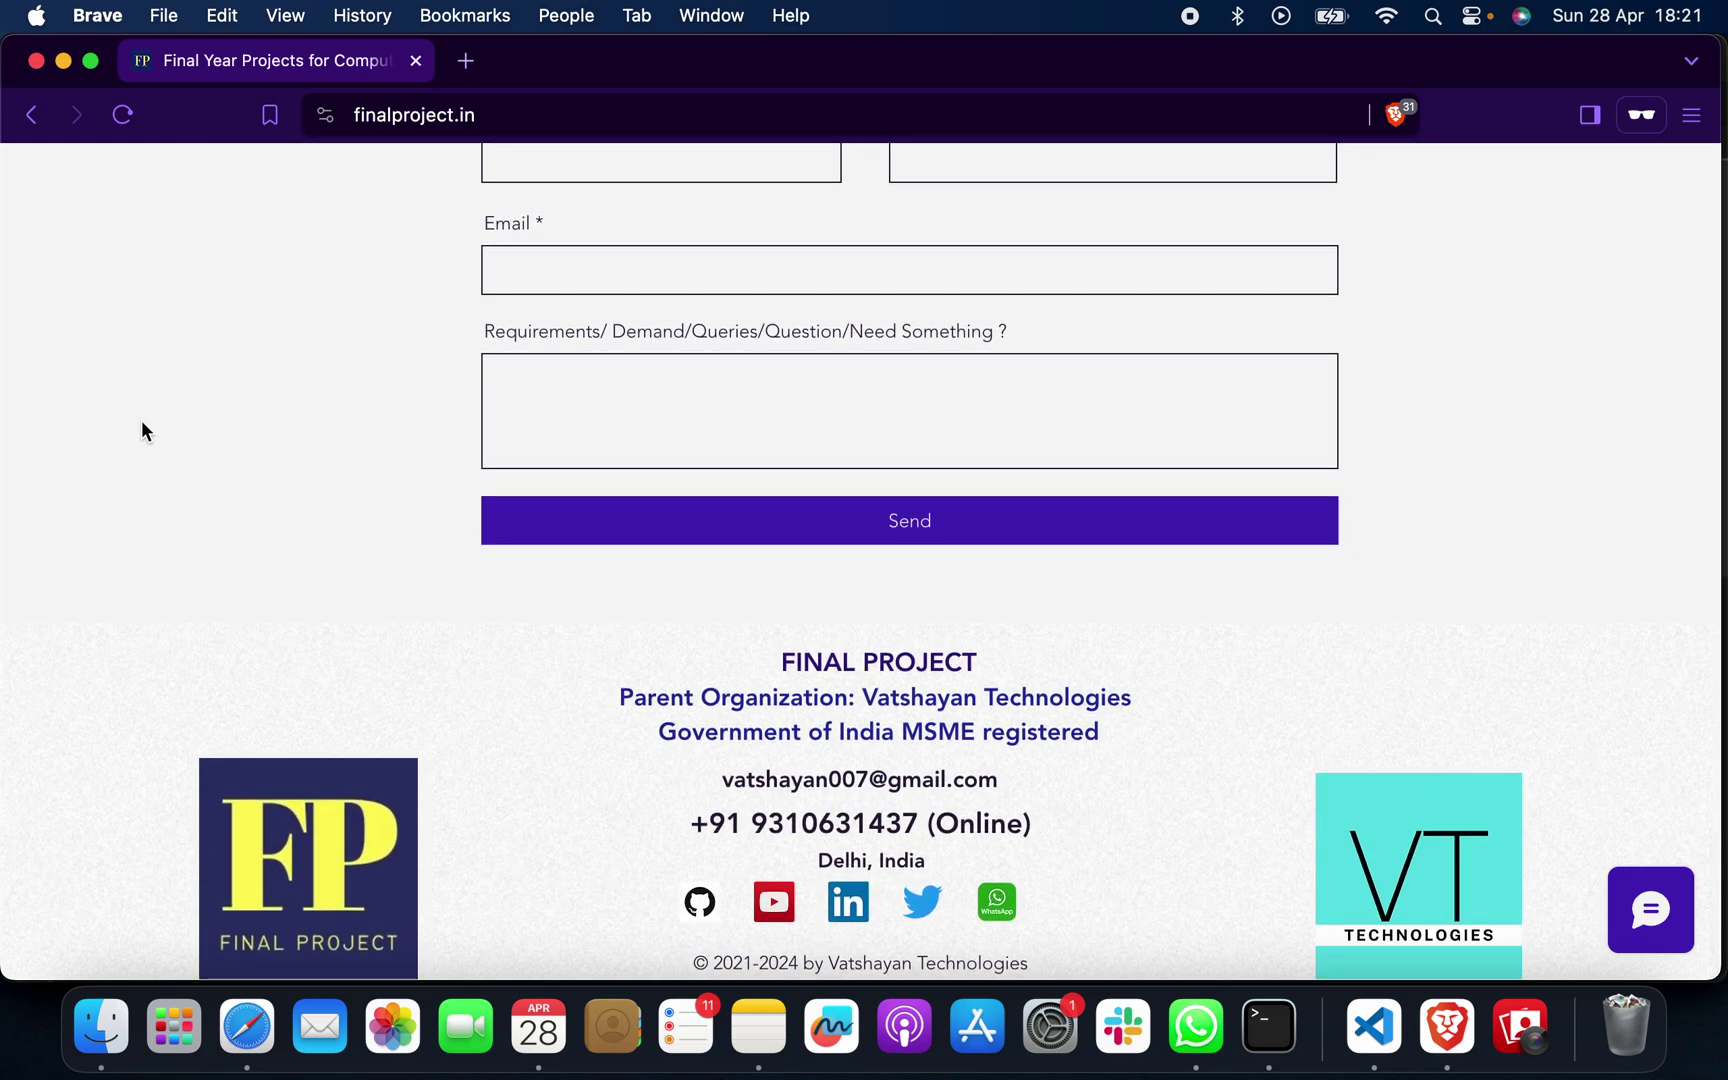
scroll(142, 431, "up", 1)
scroll(142, 431, "up", 15)
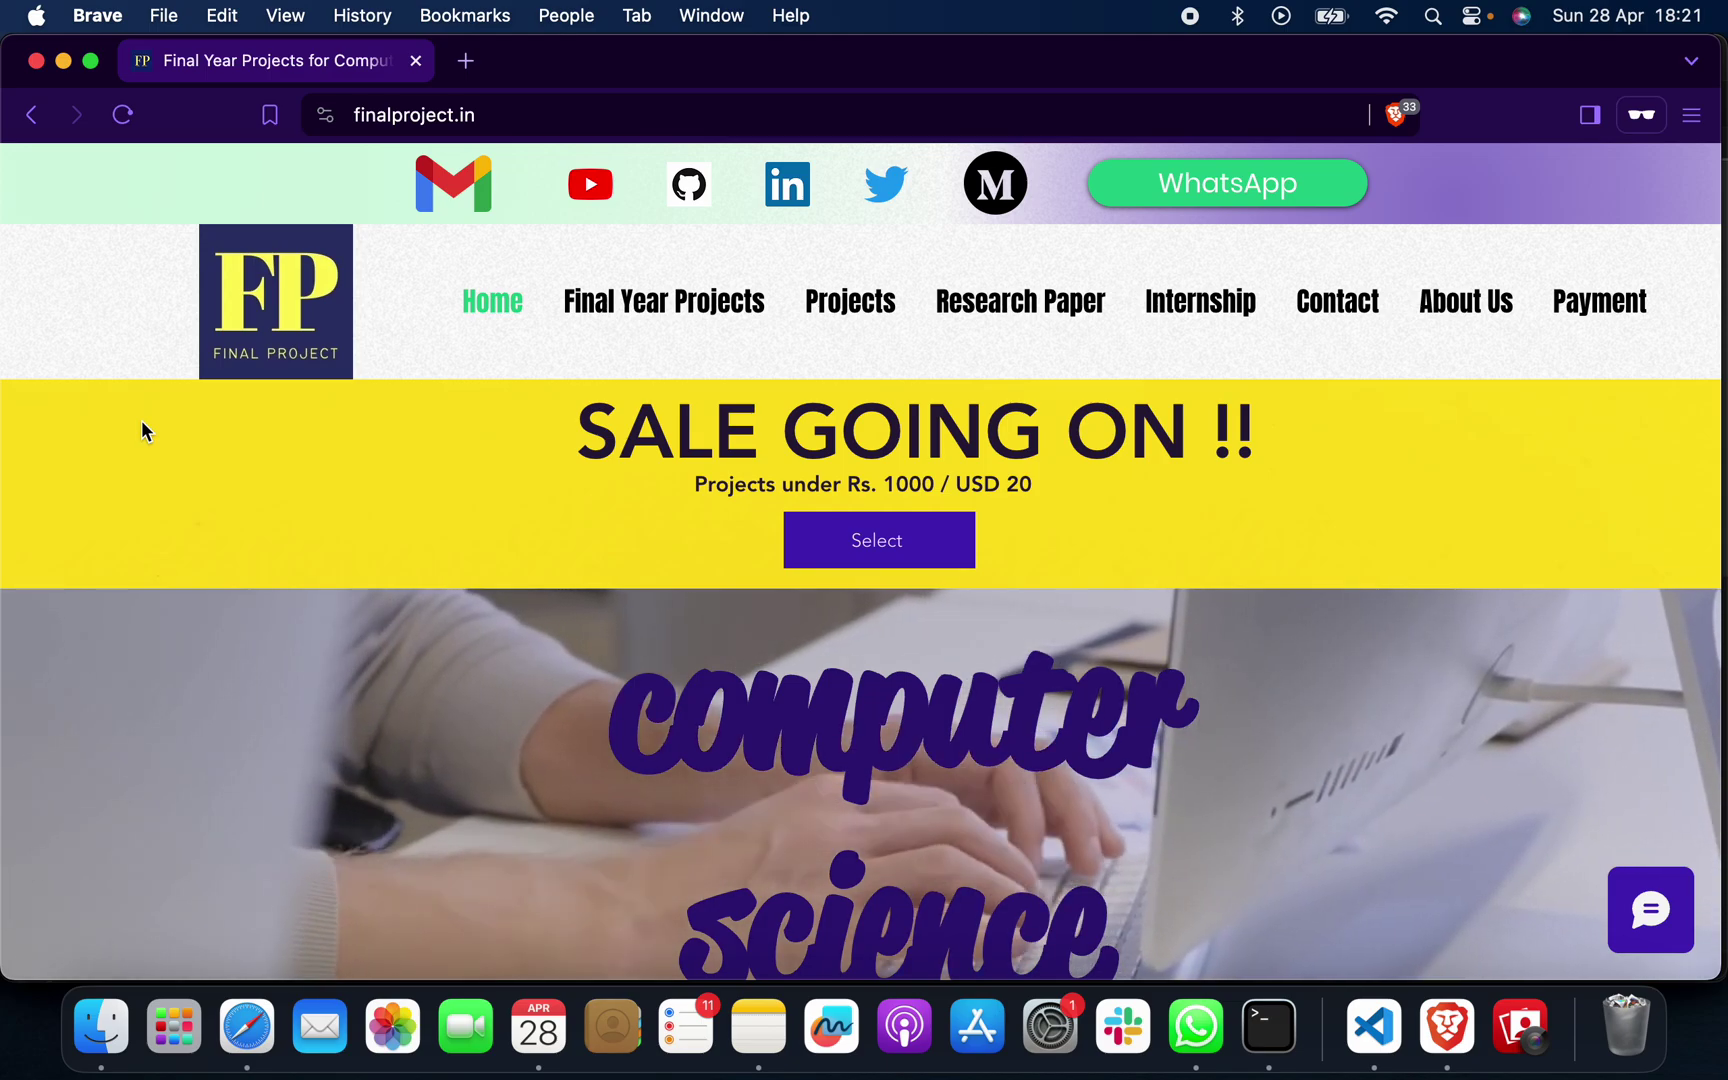
Bring VS Code forward and right-click app.py in the project Explorer.
left_click(1372, 1026)
left_click(173, 16)
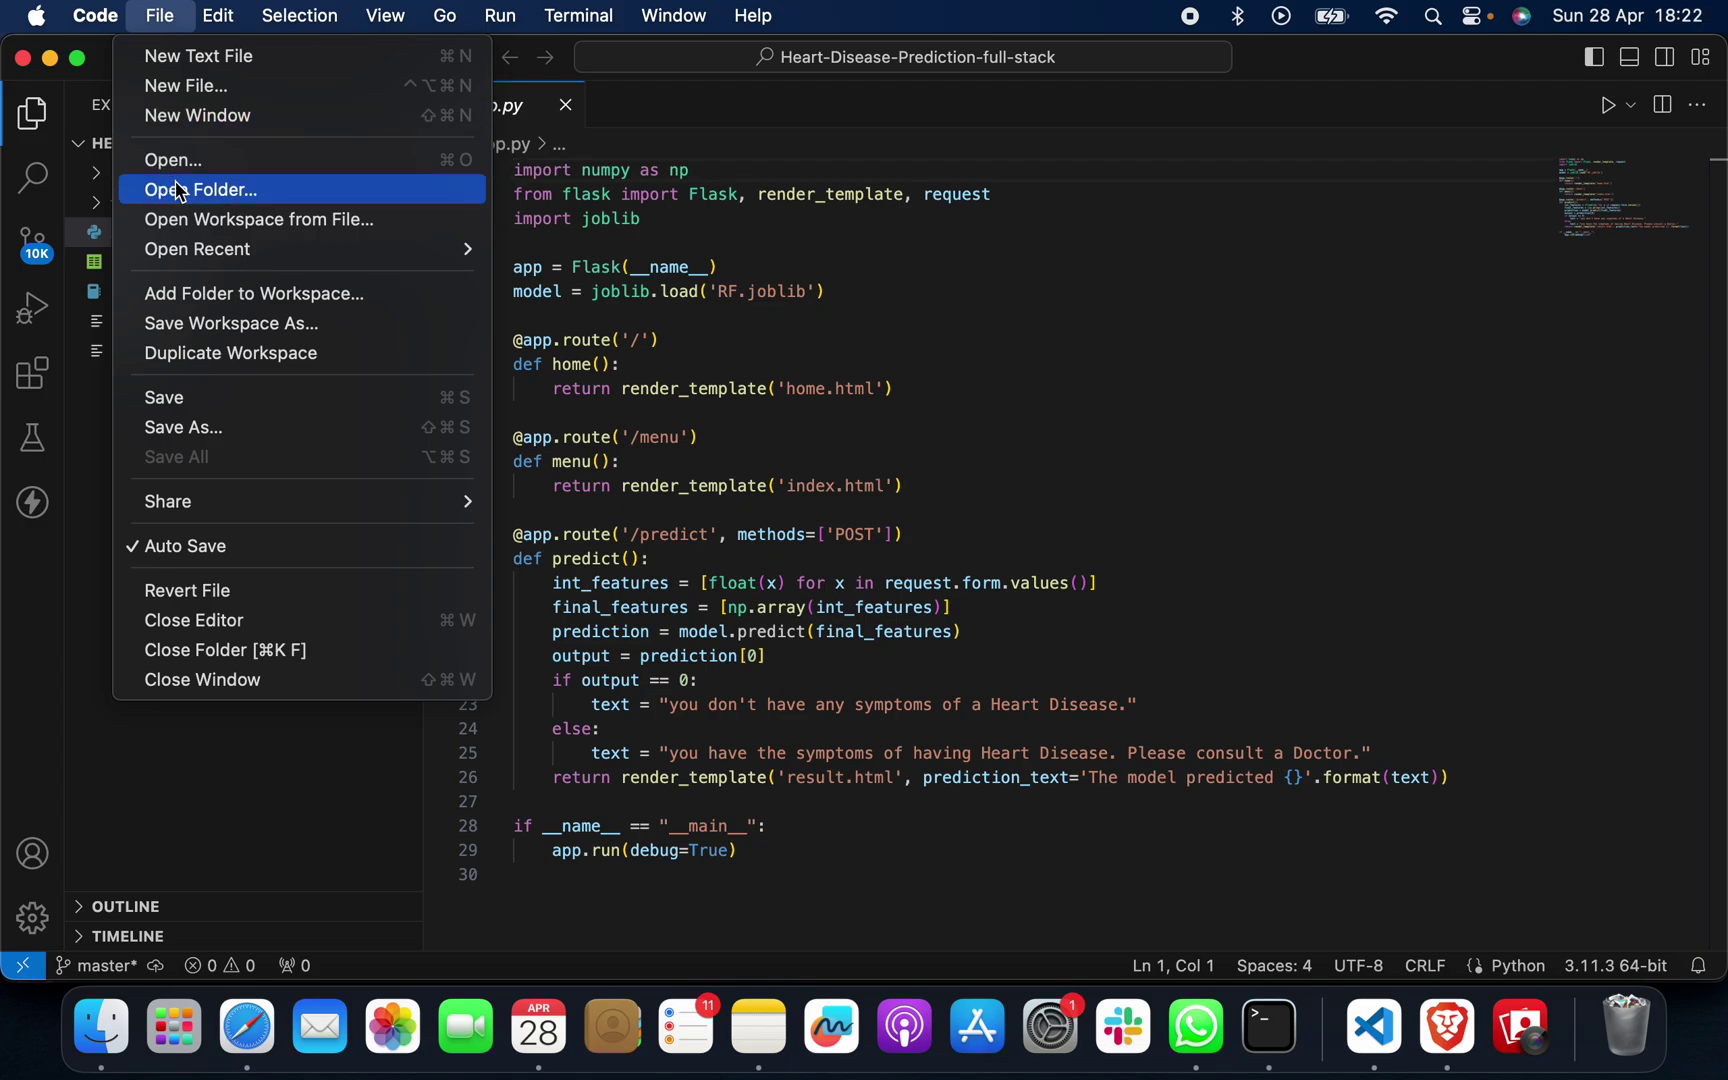
left_click(83, 577)
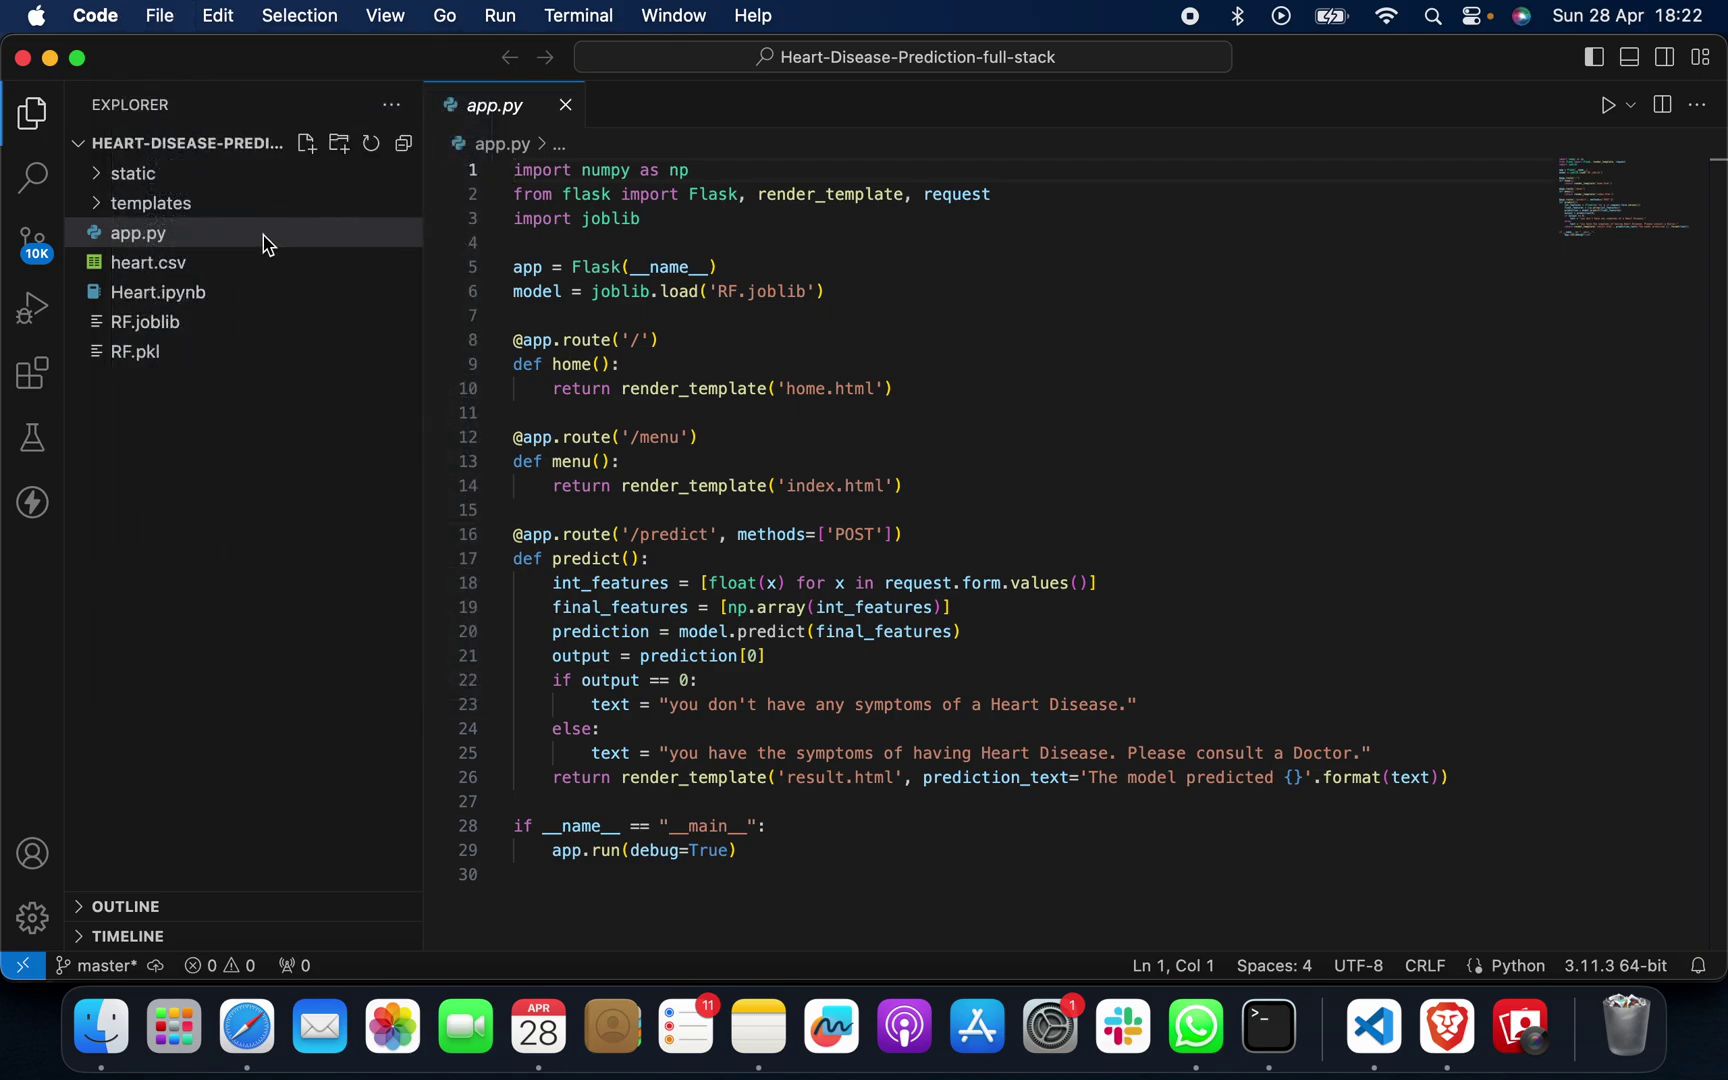
left_click(250, 237)
right_click(250, 236)
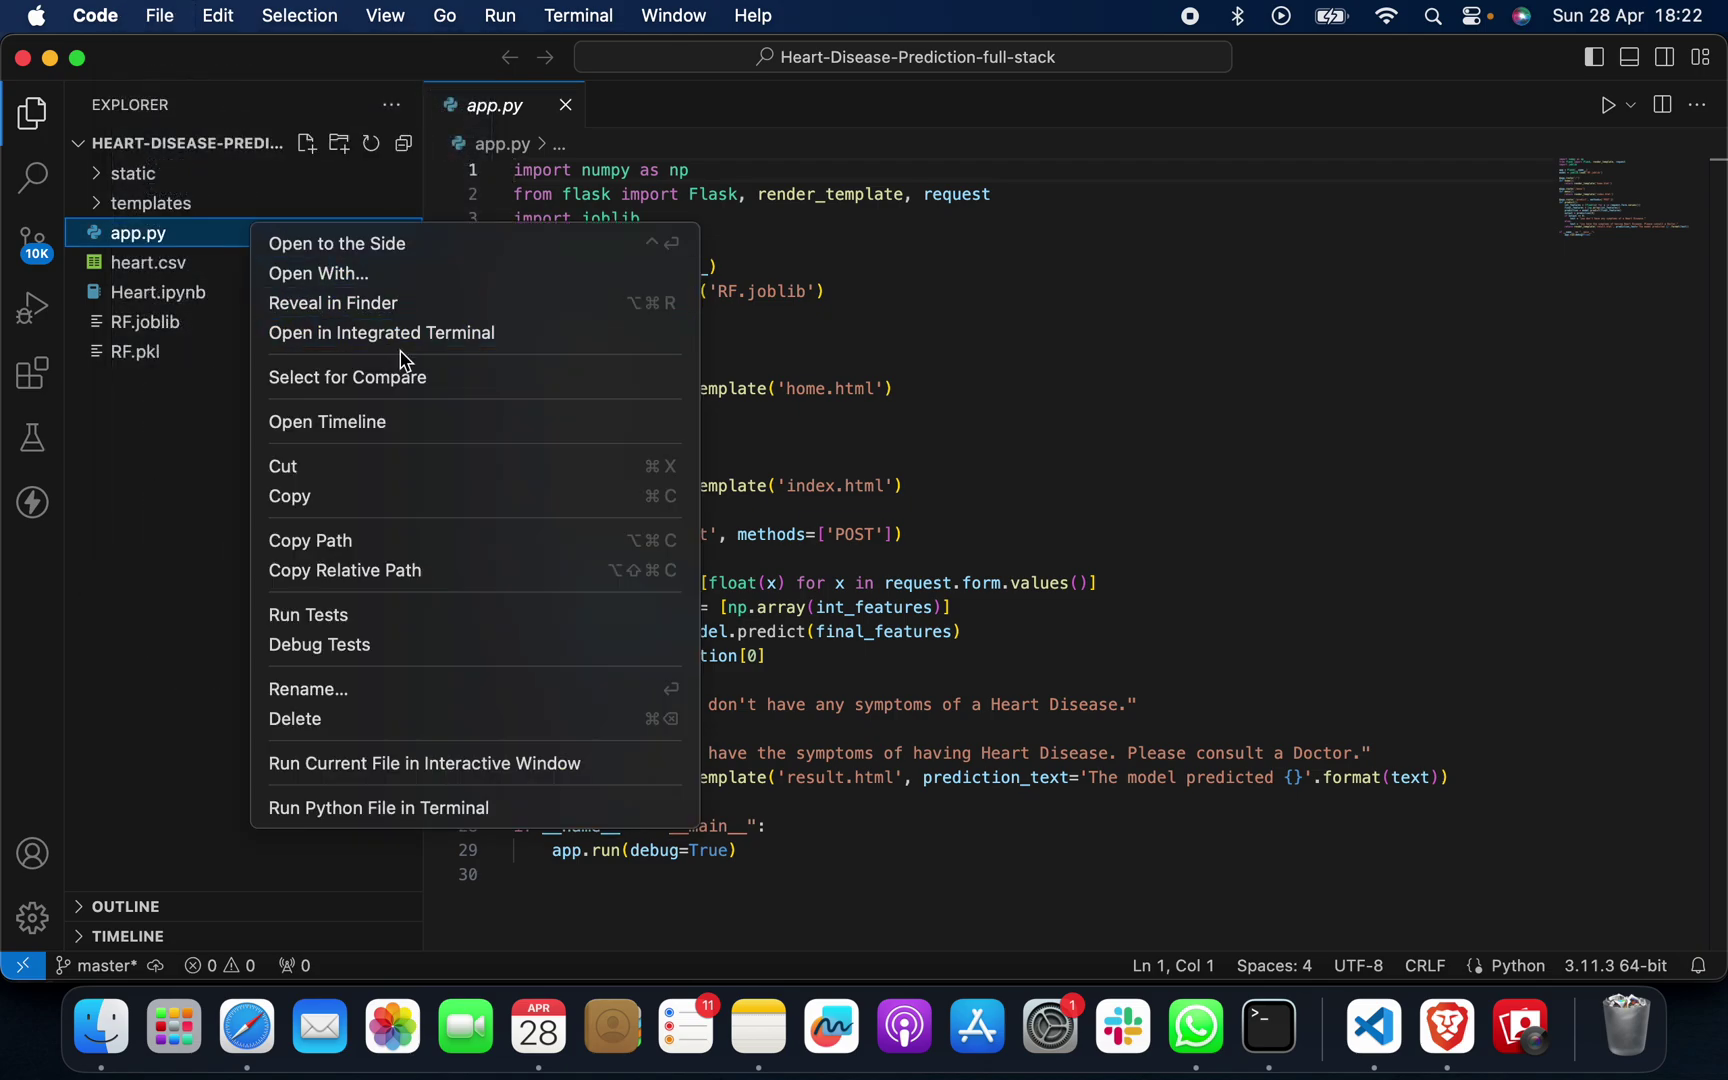
Open an integrated terminal in the project folder and run python3 app.py.
left_click(459, 333)
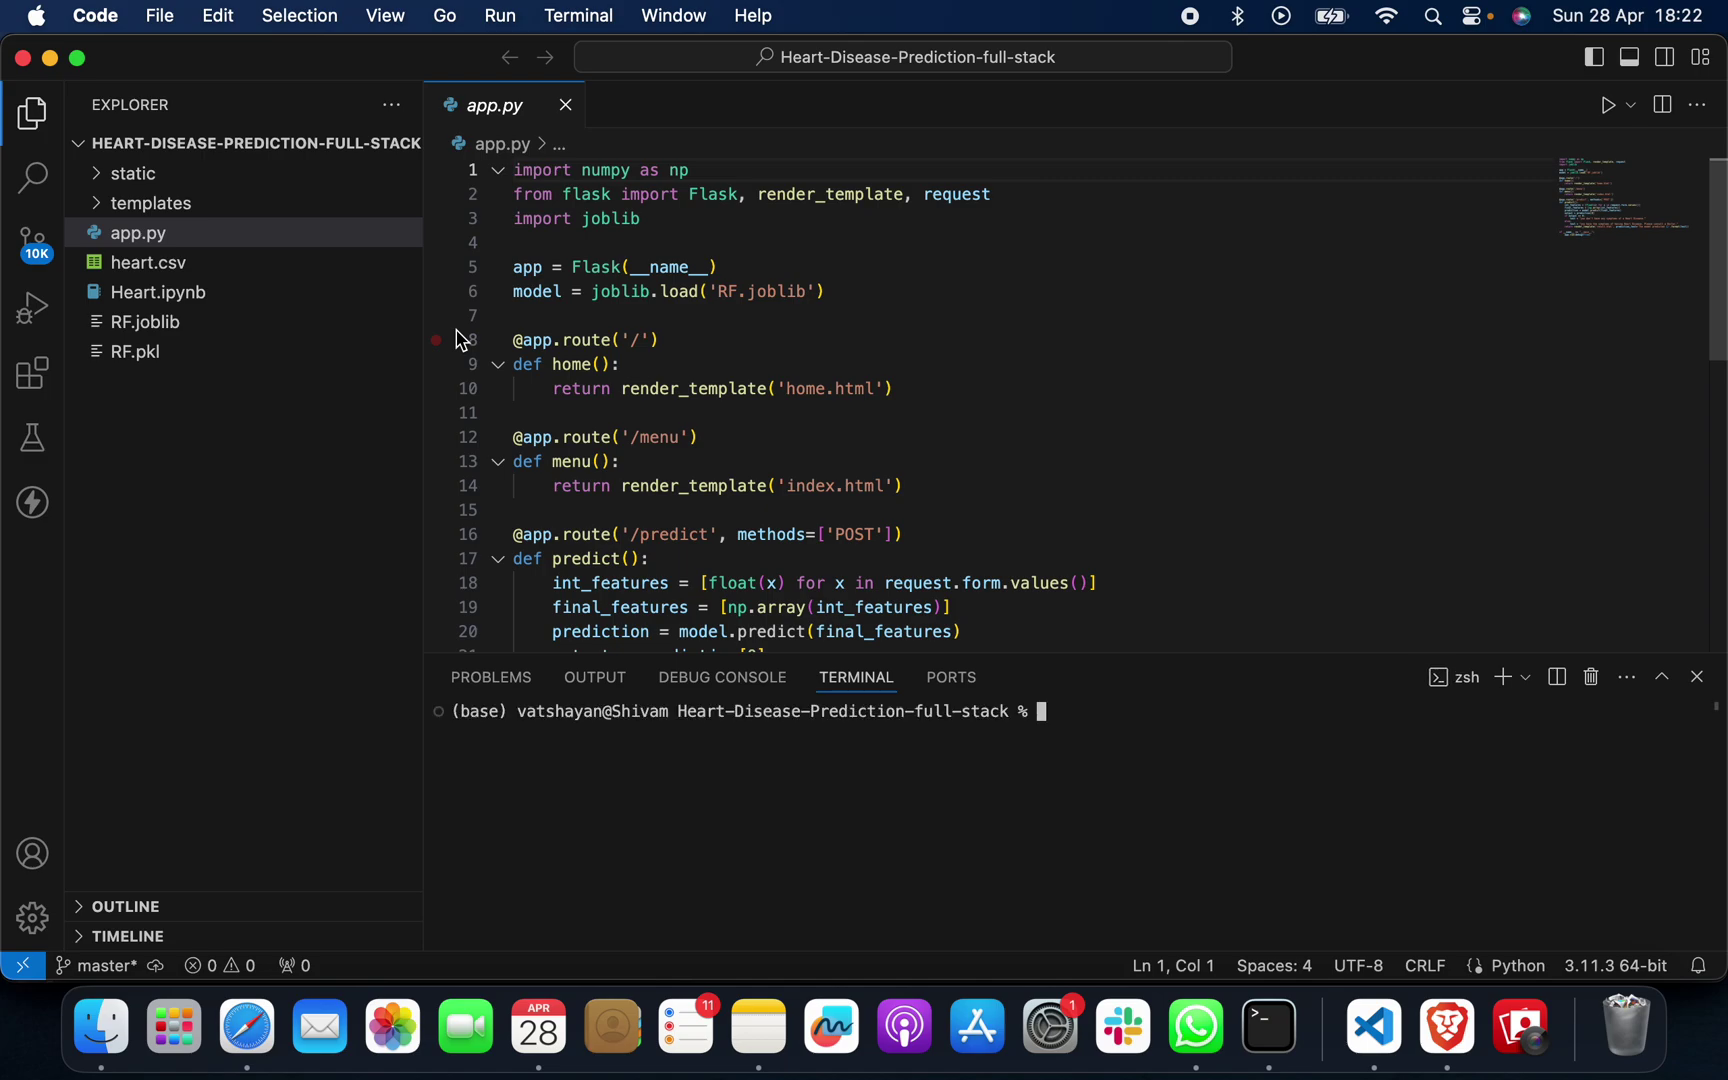
type("python3 ")
type("app.py")
key("Return")
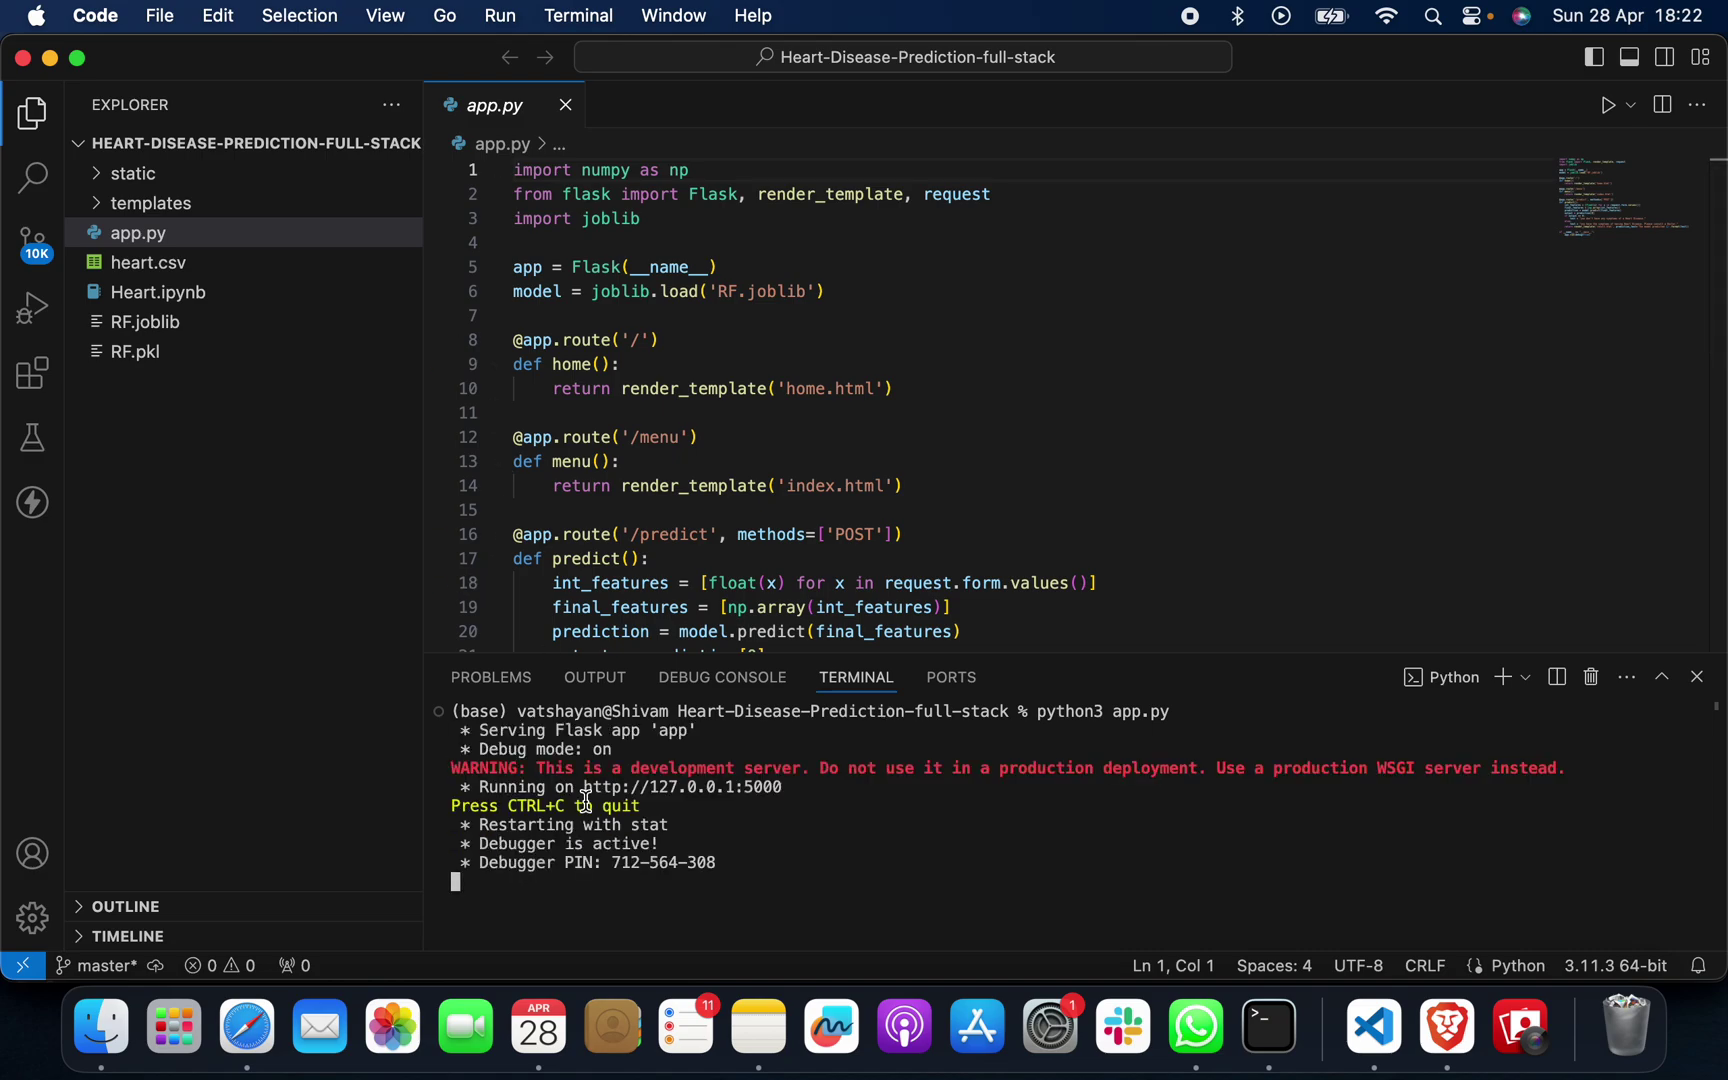
left_click(656, 792, "super")
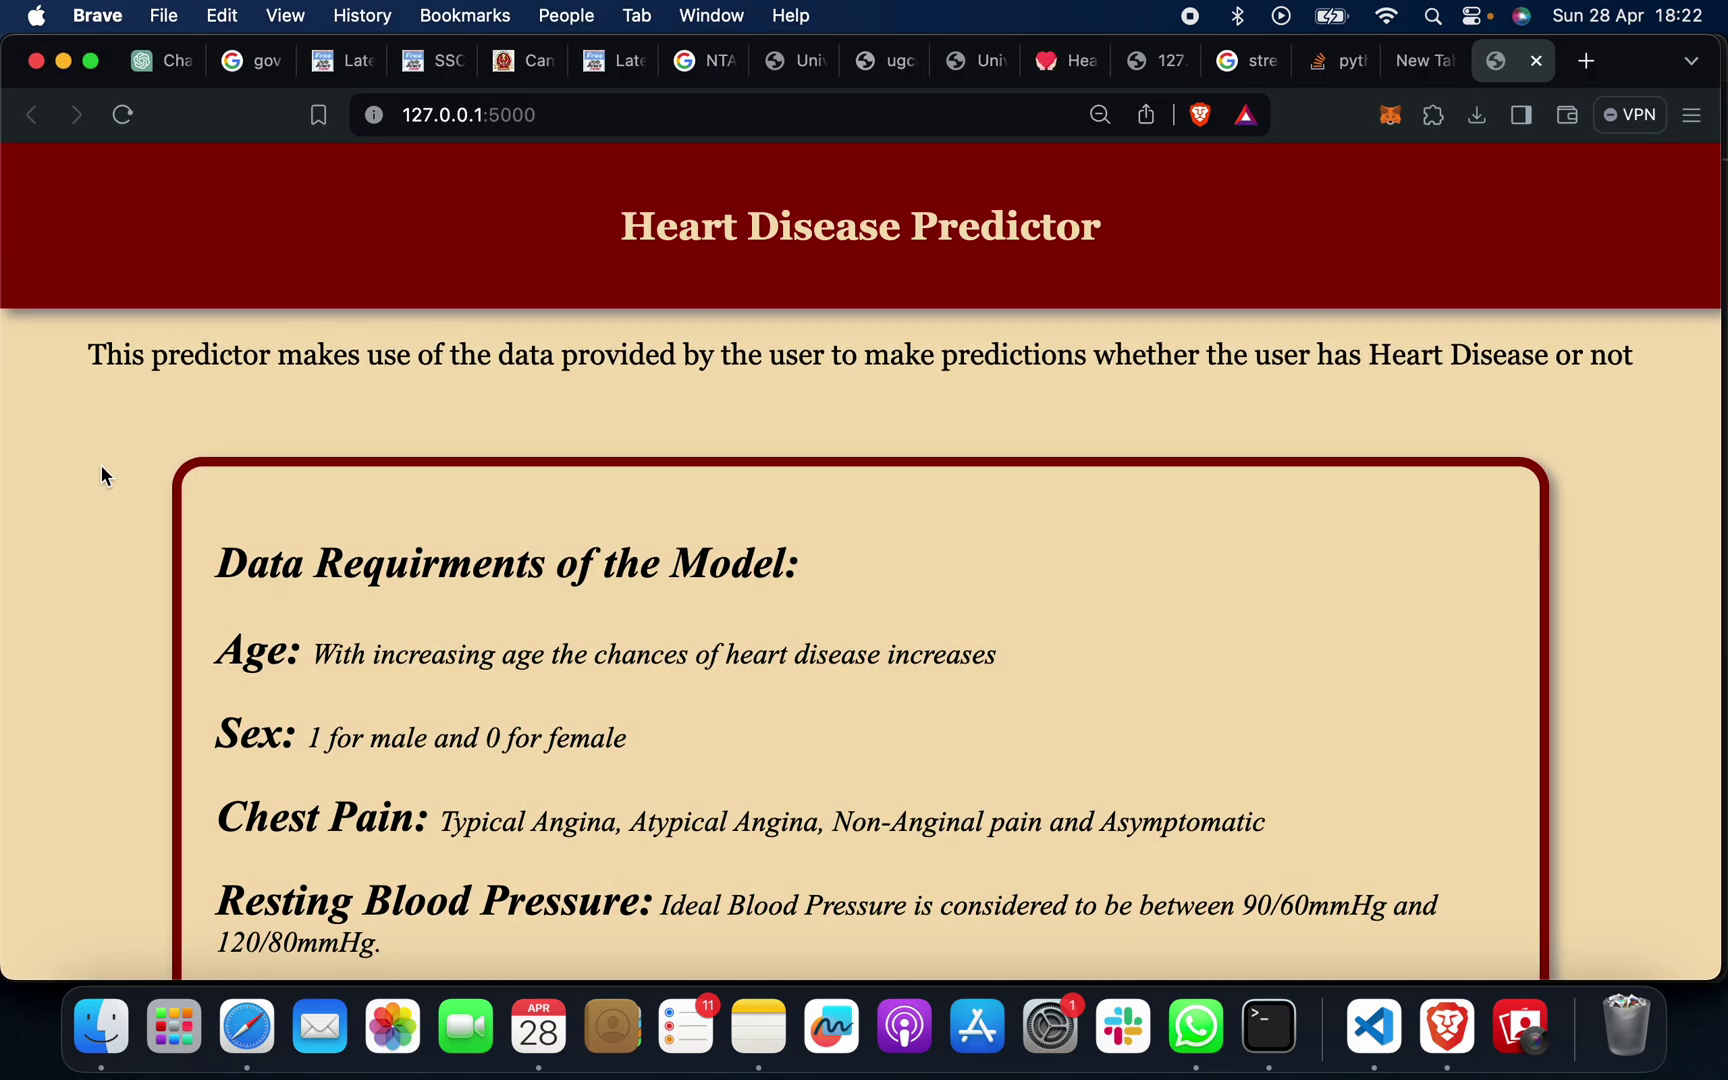
scroll(101, 475, "down", 3)
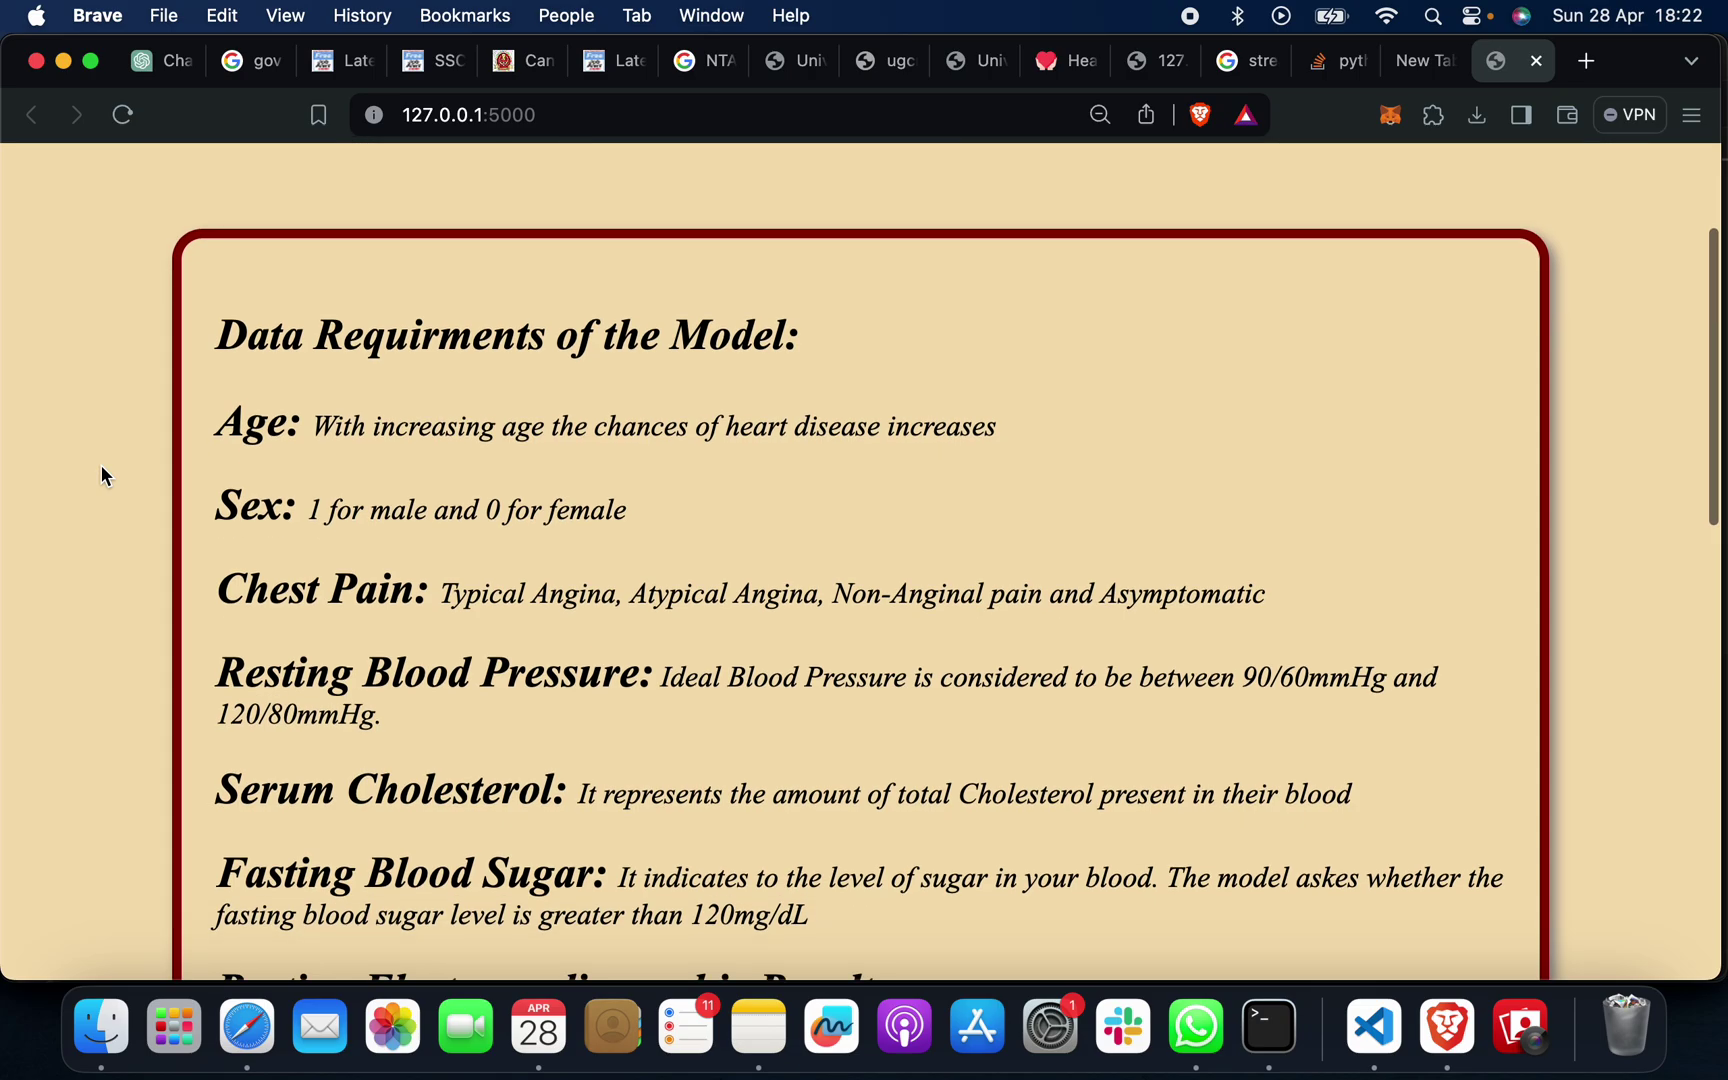
scroll(101, 476, "down", 2)
scroll(101, 466, "down", 1)
scroll(101, 466, "down", 2)
scroll(102, 466, "down", 3)
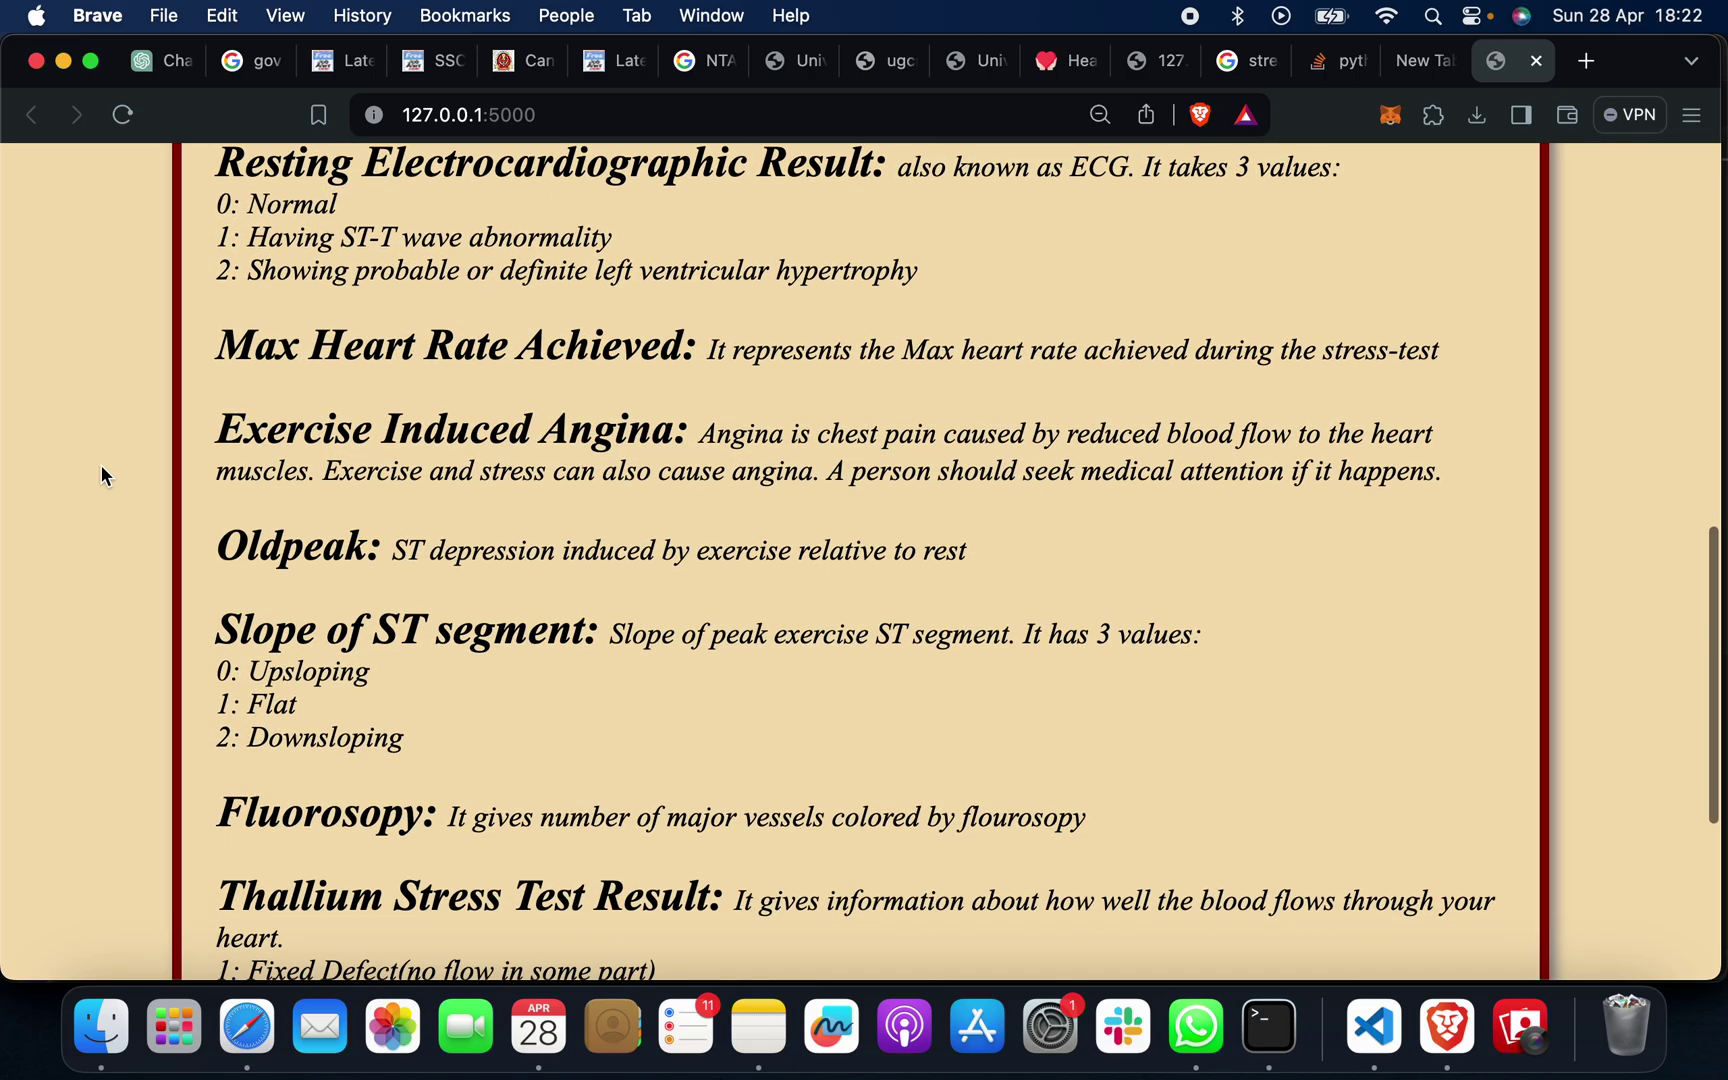
scroll(101, 466, "down", 3)
left_click(817, 918)
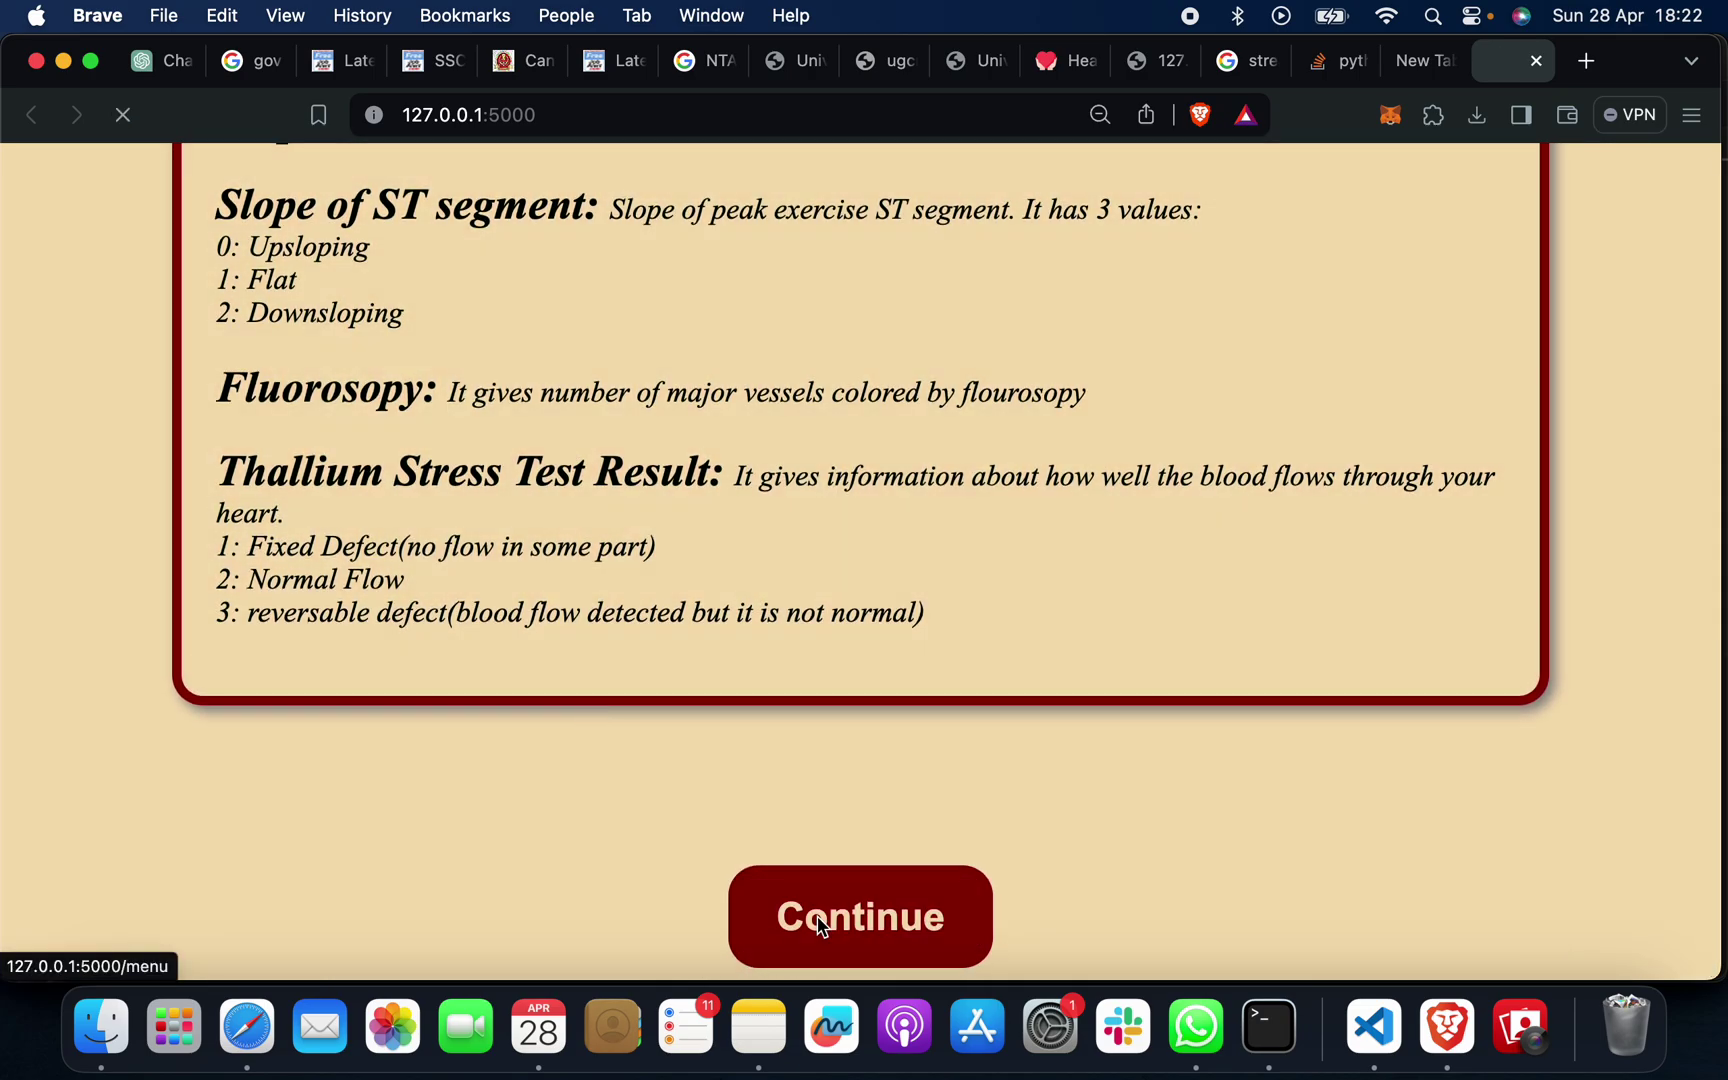
Enter age 59, male, typical angina, blood pressure 100, cholesterol 50, high fasting sugar.
left_click(884, 388)
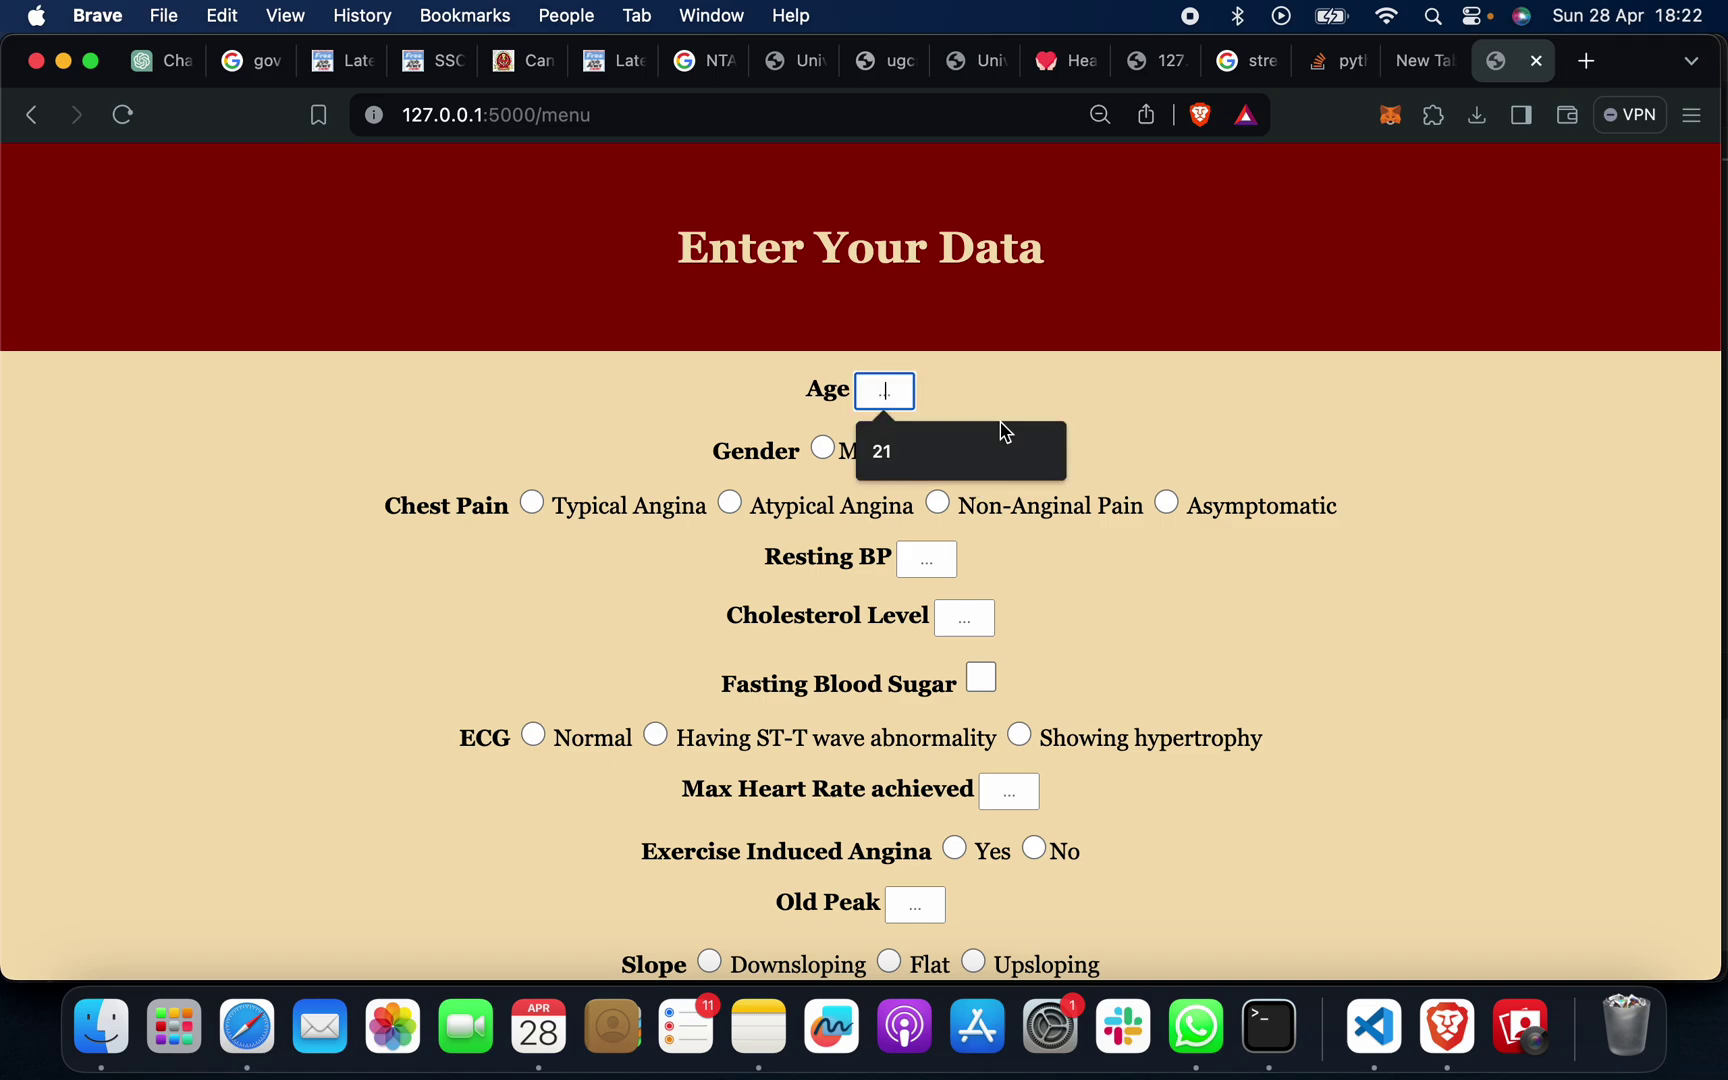
type("59")
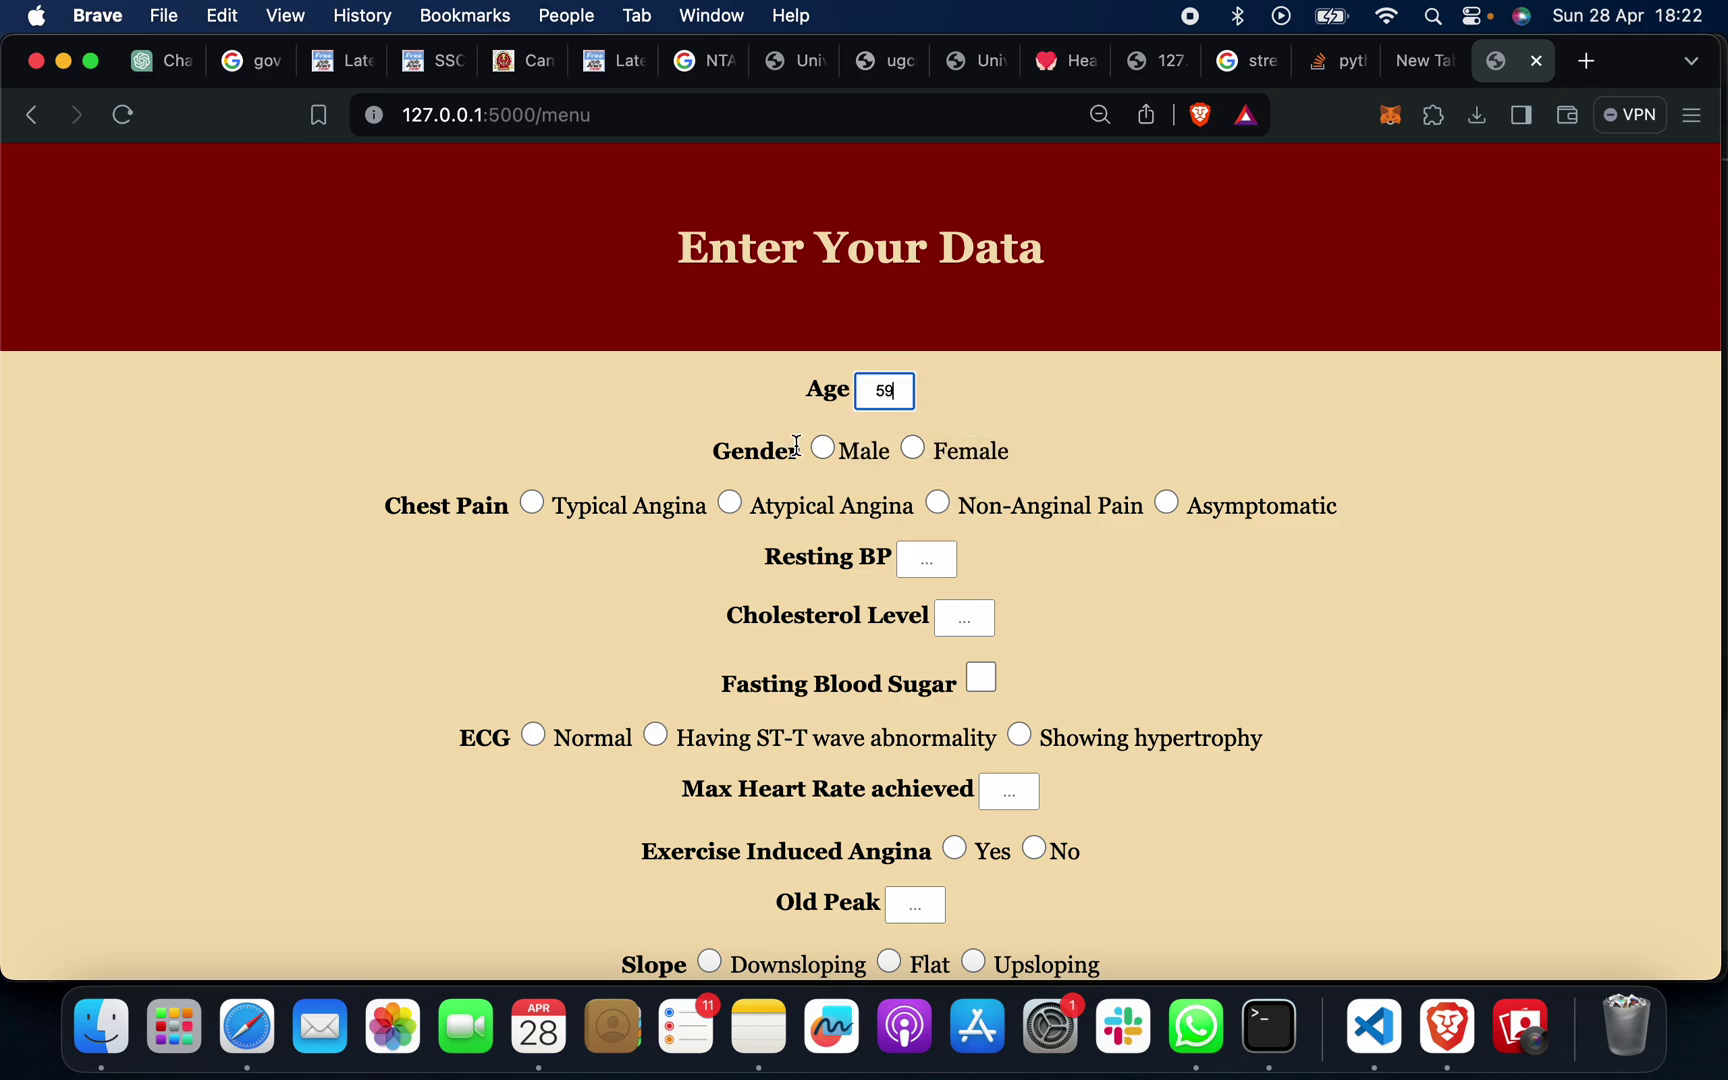
left_click(819, 451)
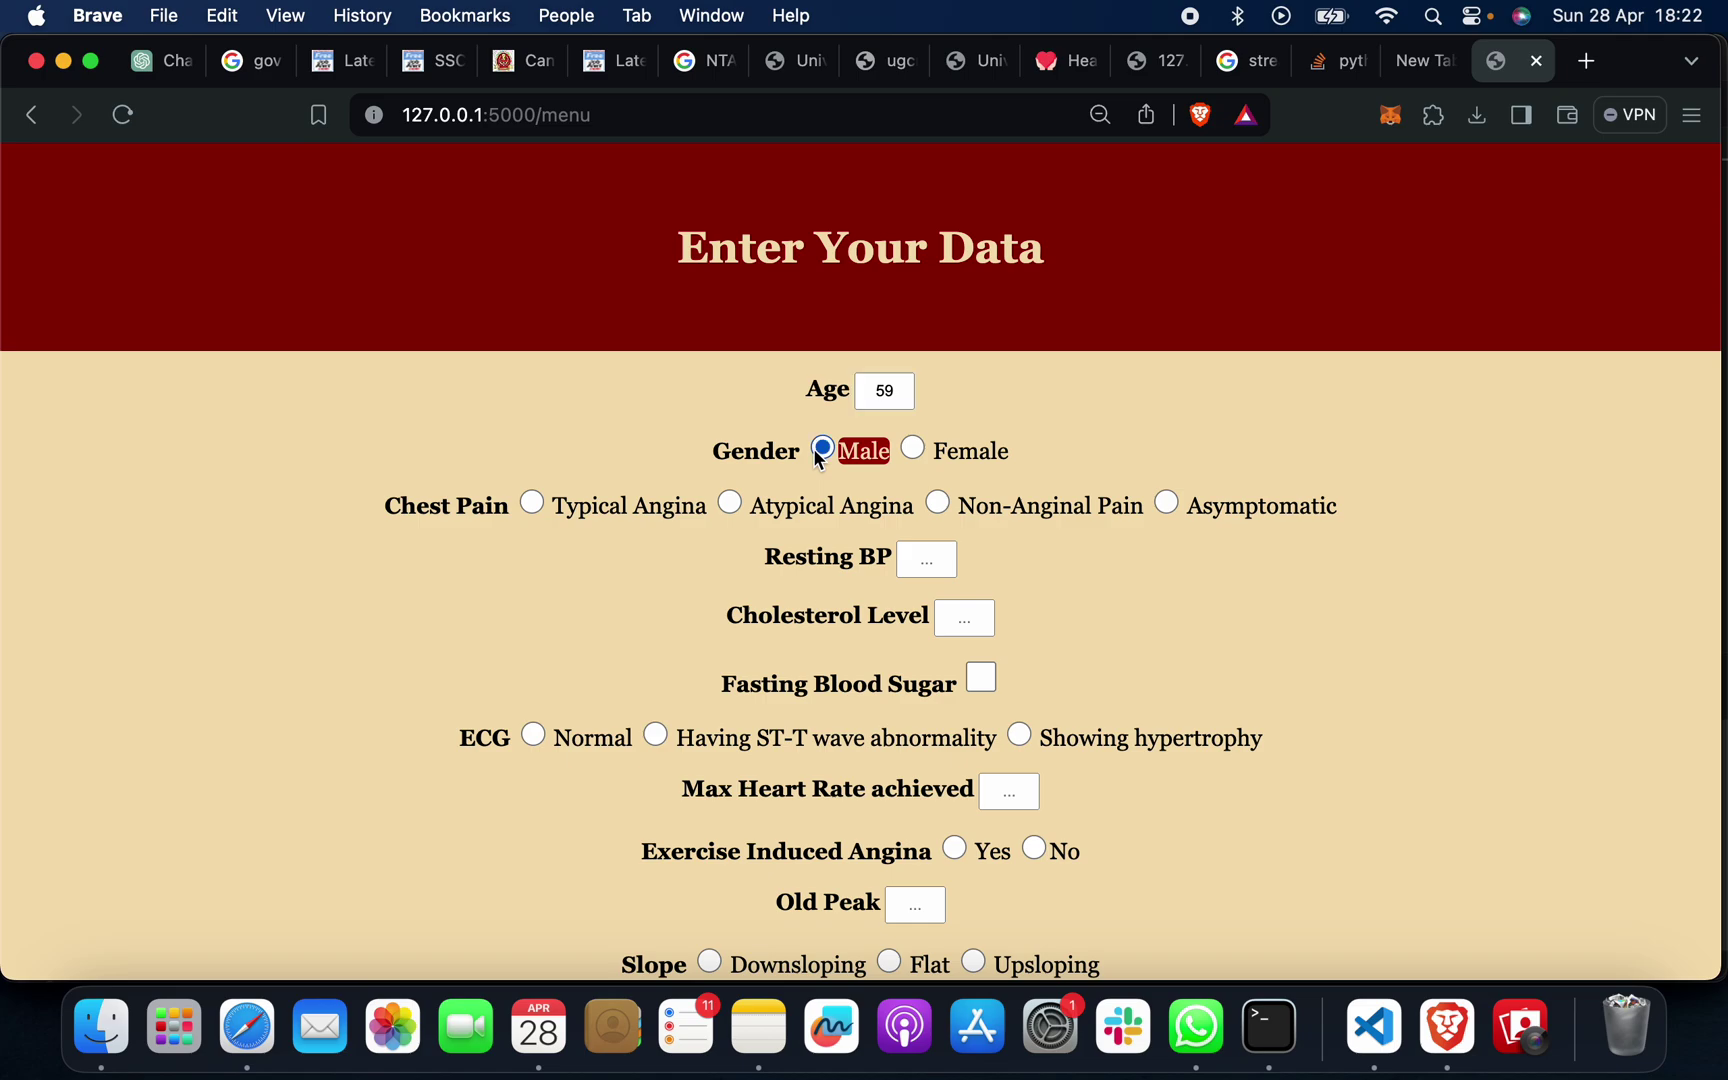
left_click(527, 508)
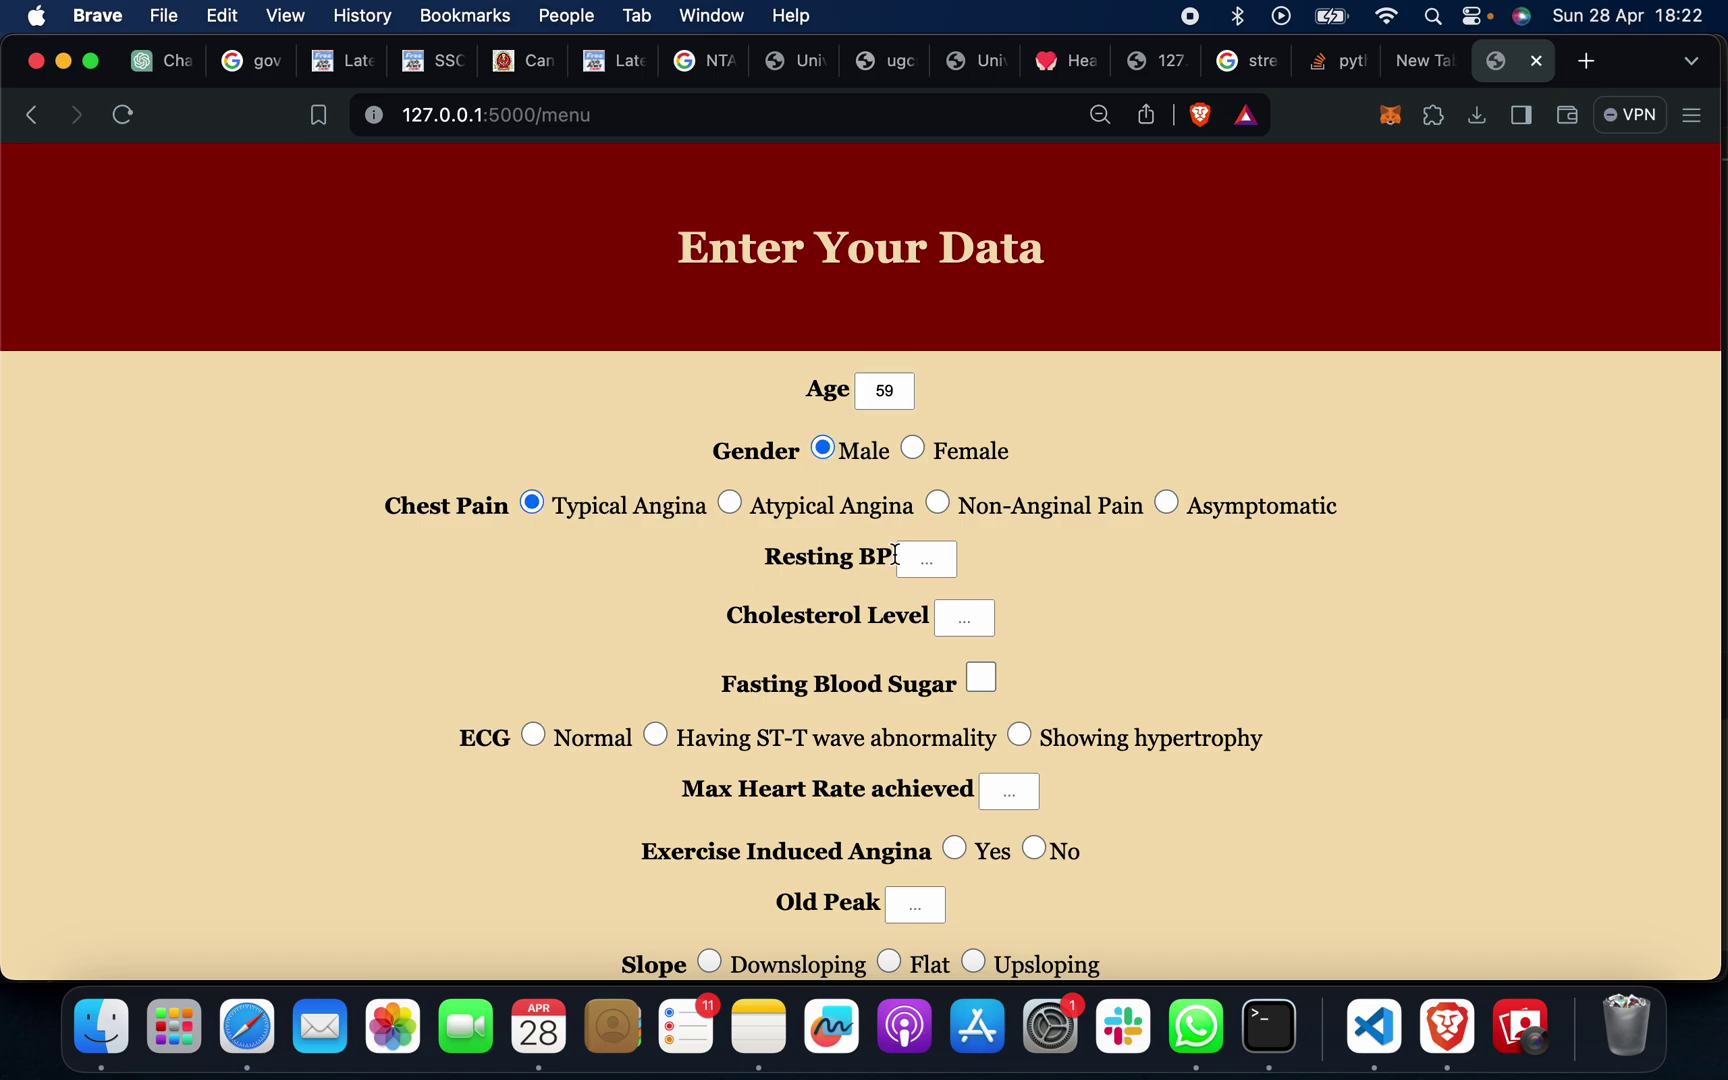
left_click(951, 562)
left_click(965, 613)
type("50")
left_click(981, 679)
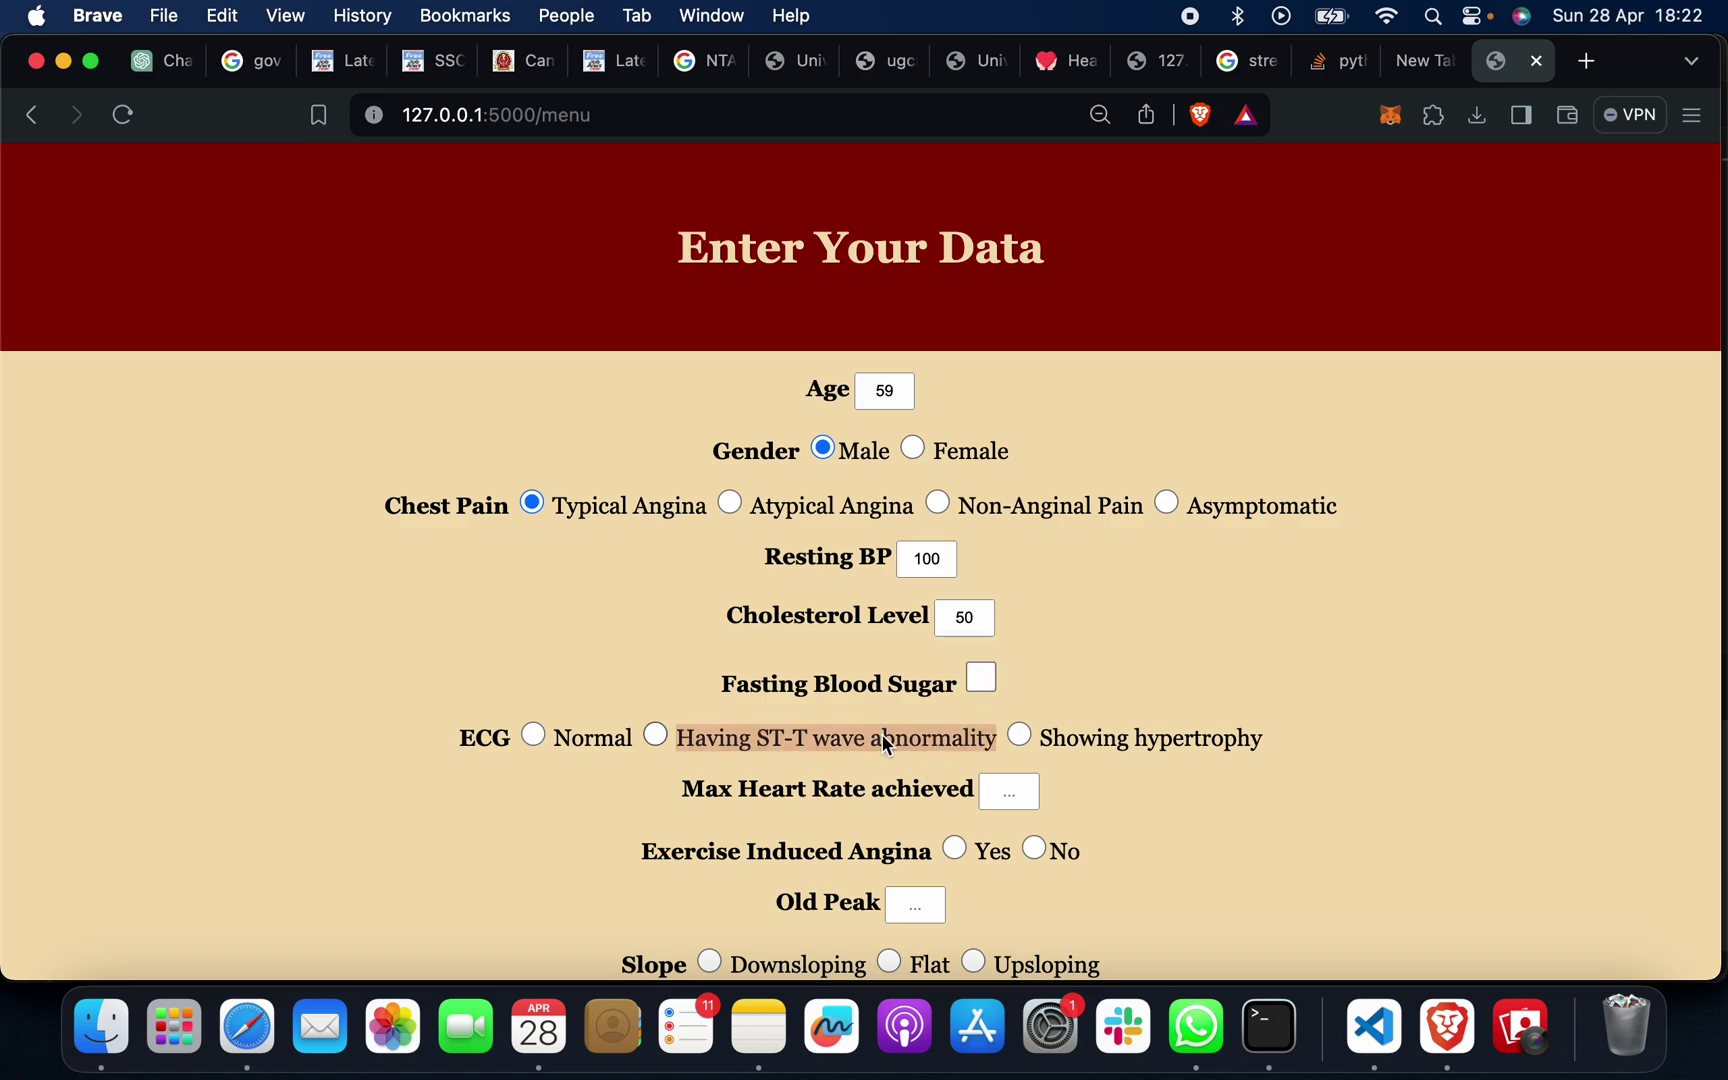
left_click(980, 679)
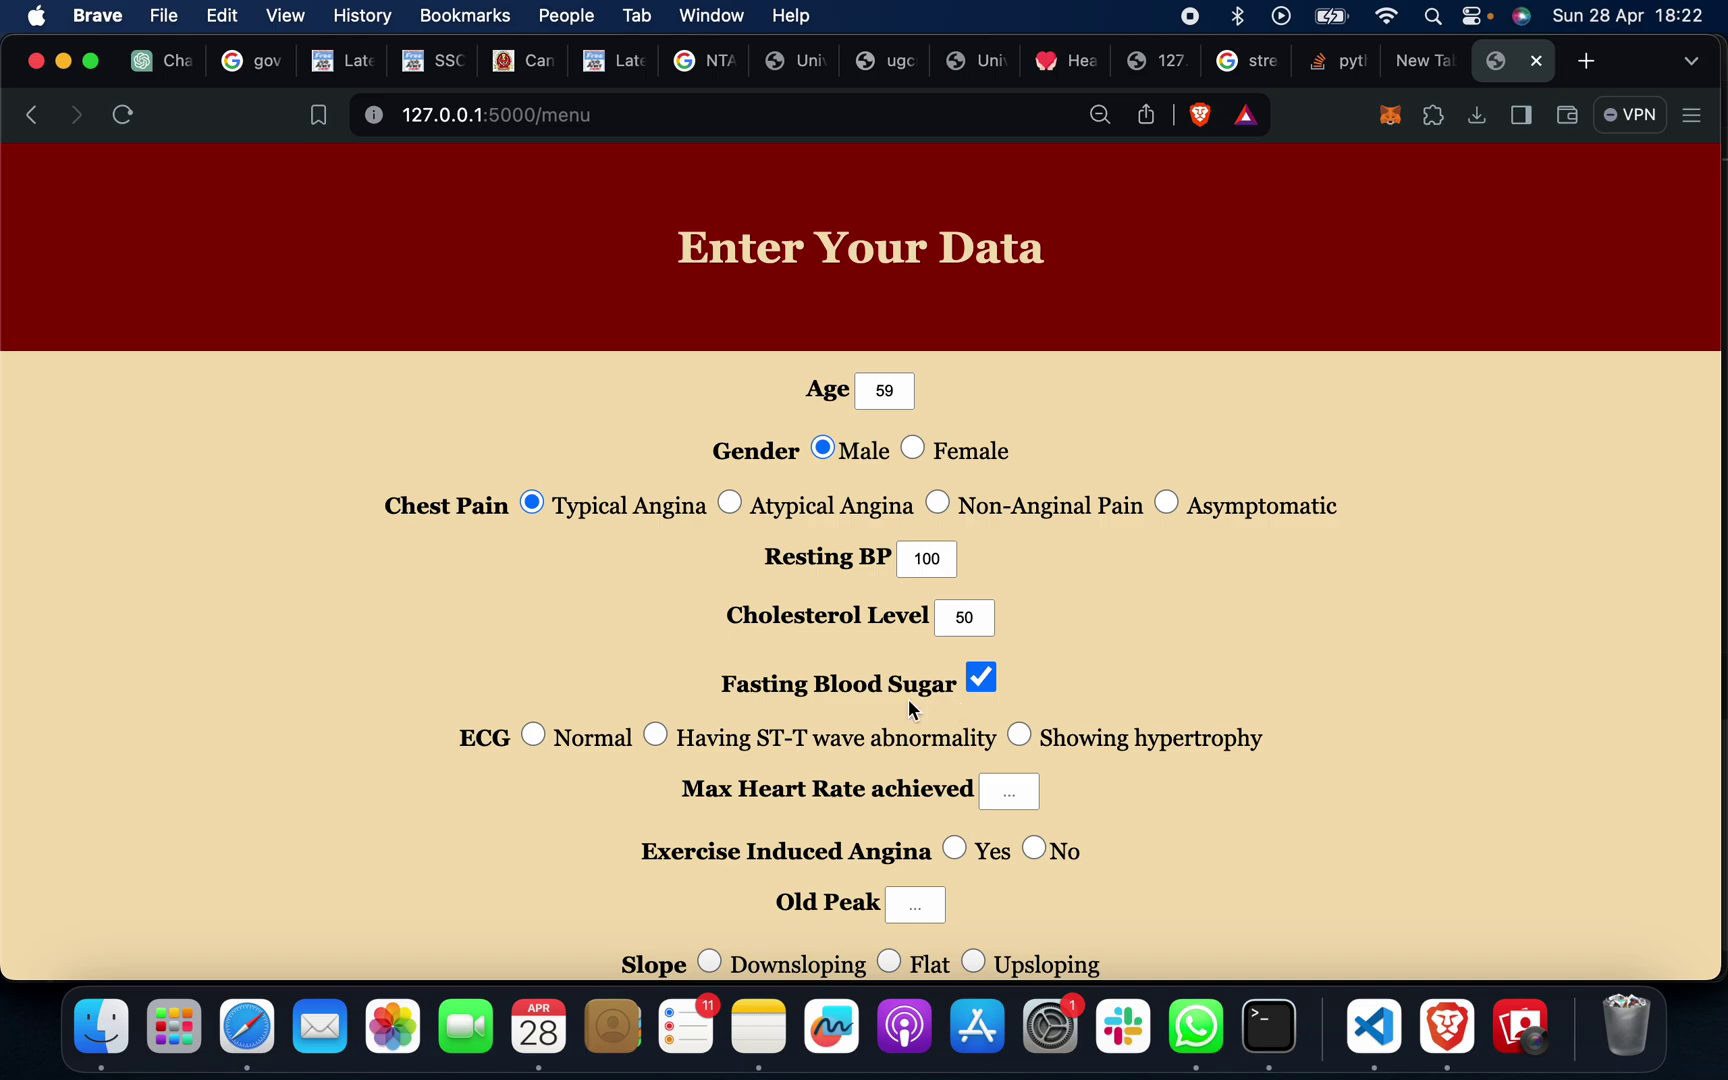
scroll(810, 621, "down", 2)
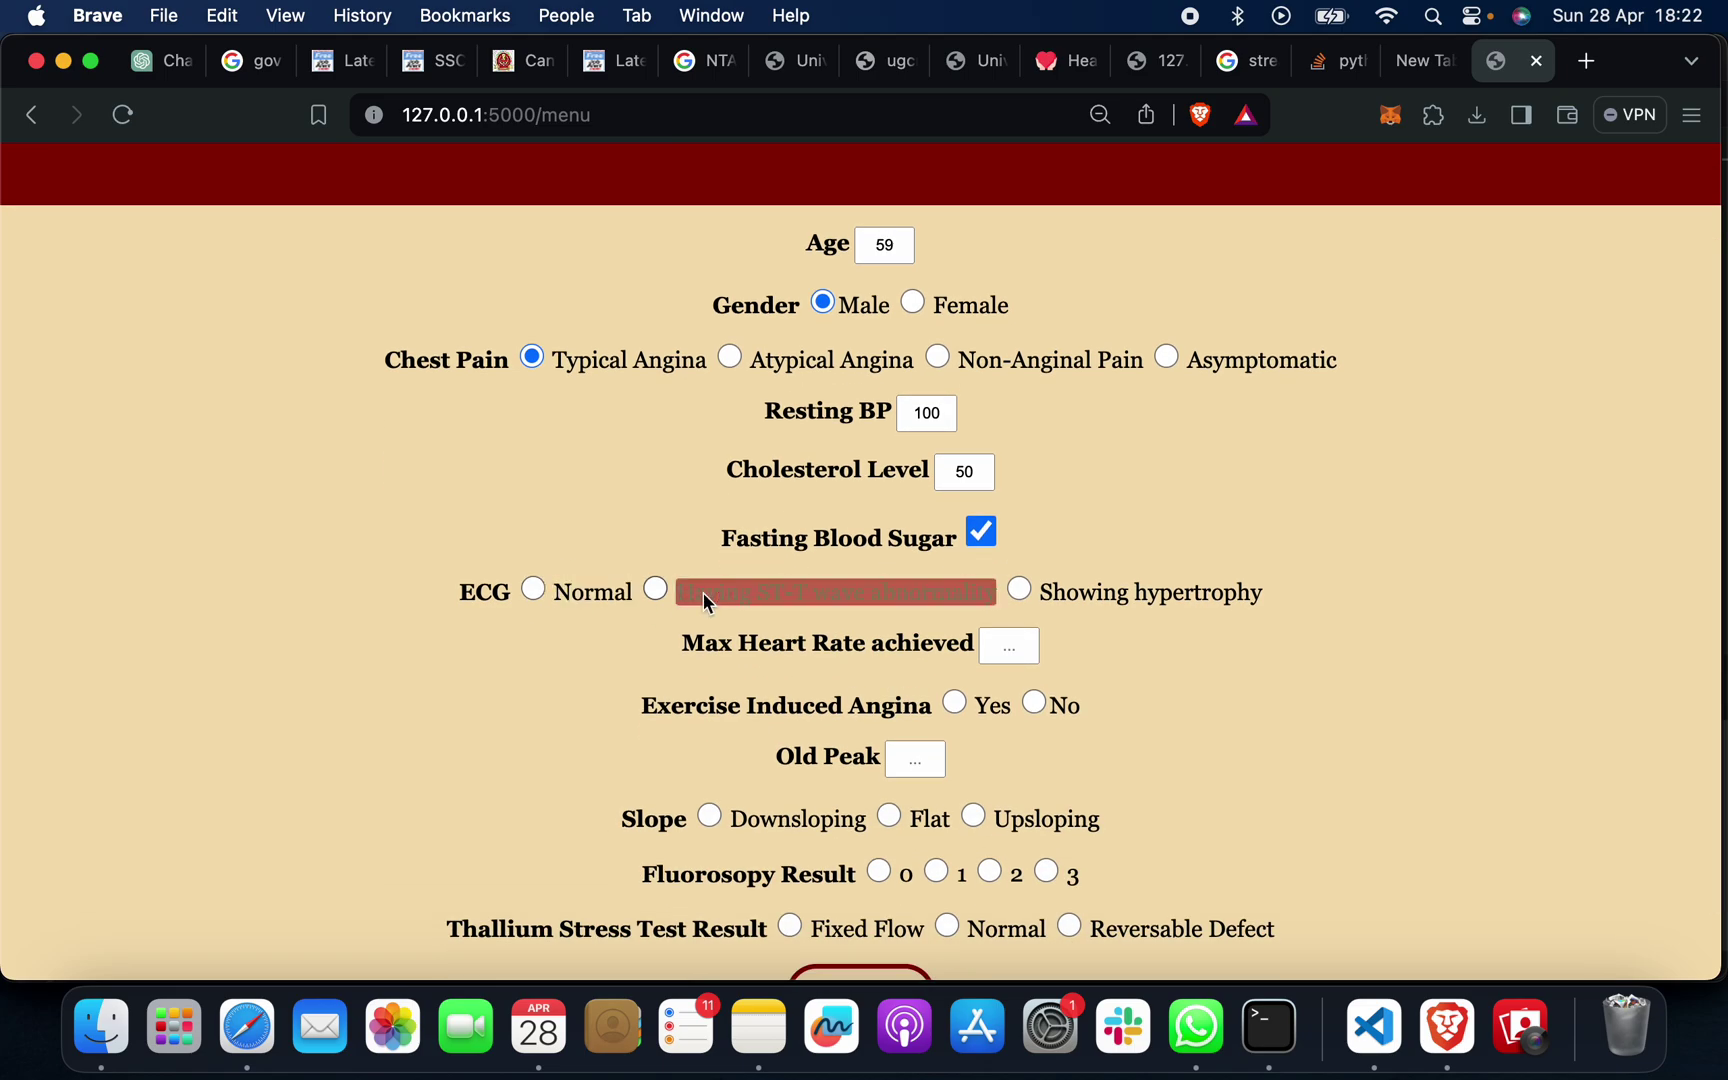
Set ST-T wave ECG, max heart rate, exercise angina Yes, old peak 50, flat slope, fluoroscopy 1.
left_click(742, 610)
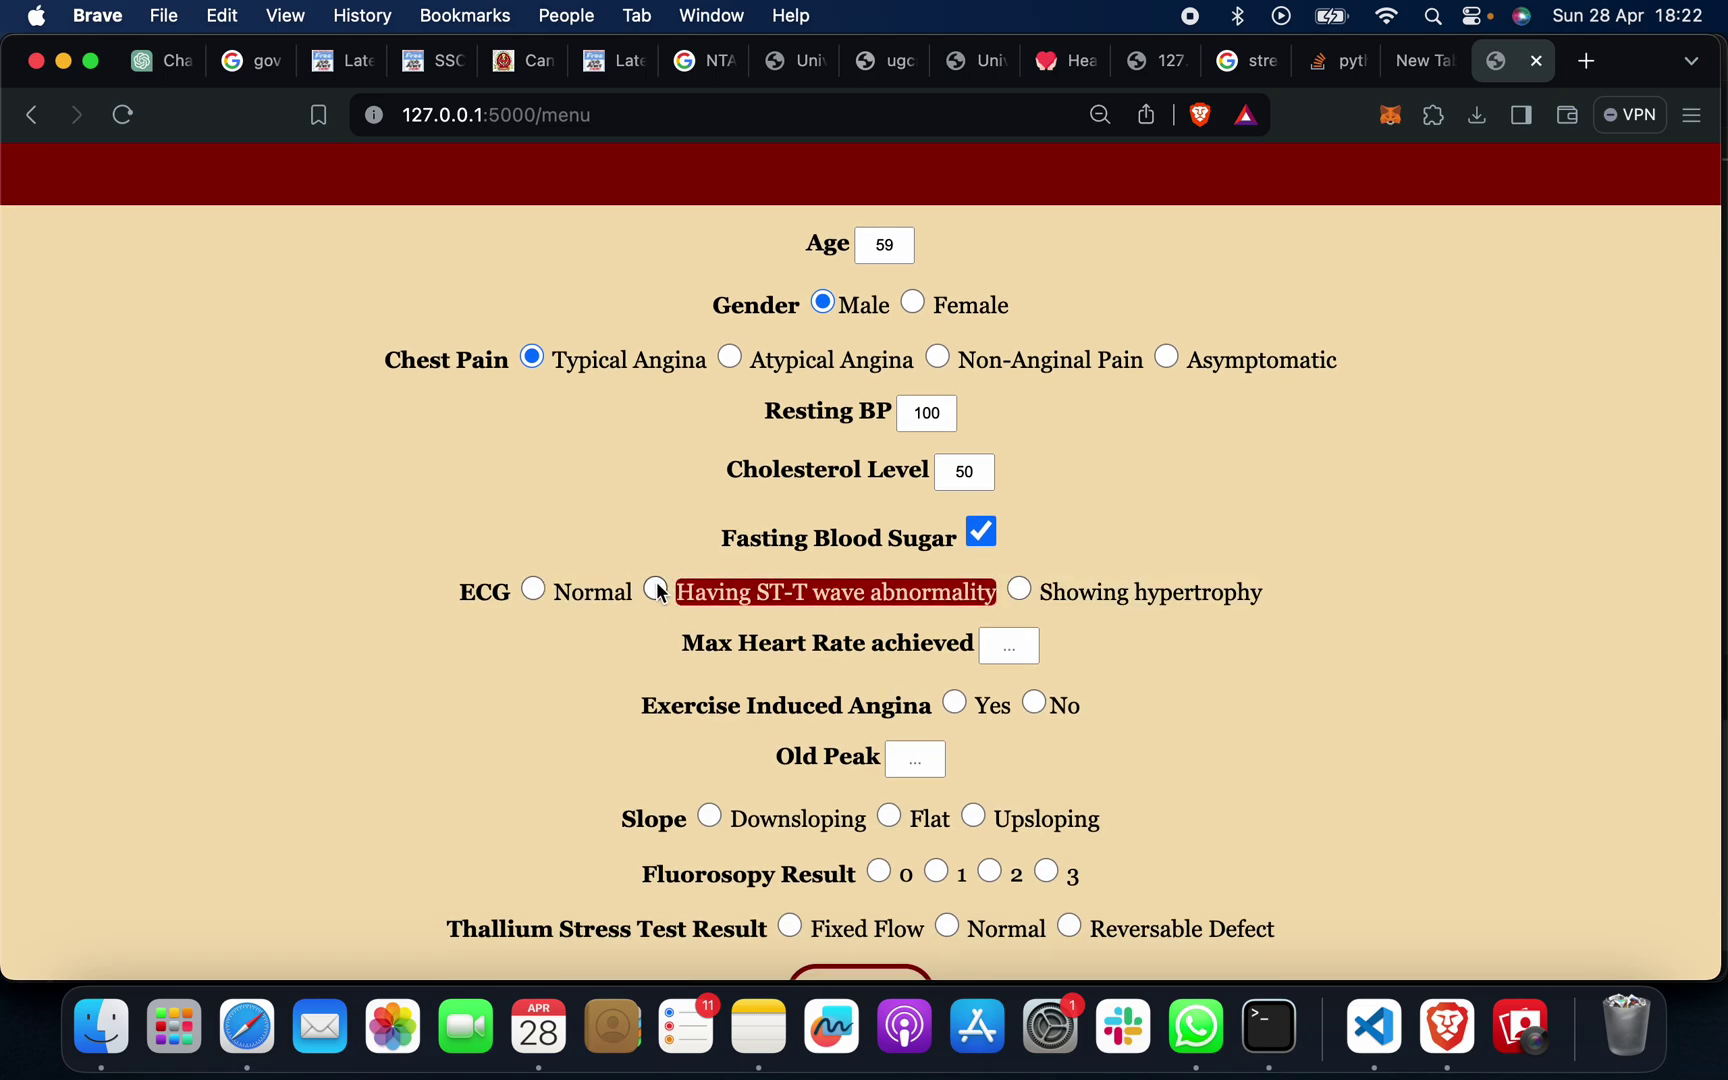
scroll(816, 612, "down", 1)
left_click(1017, 556)
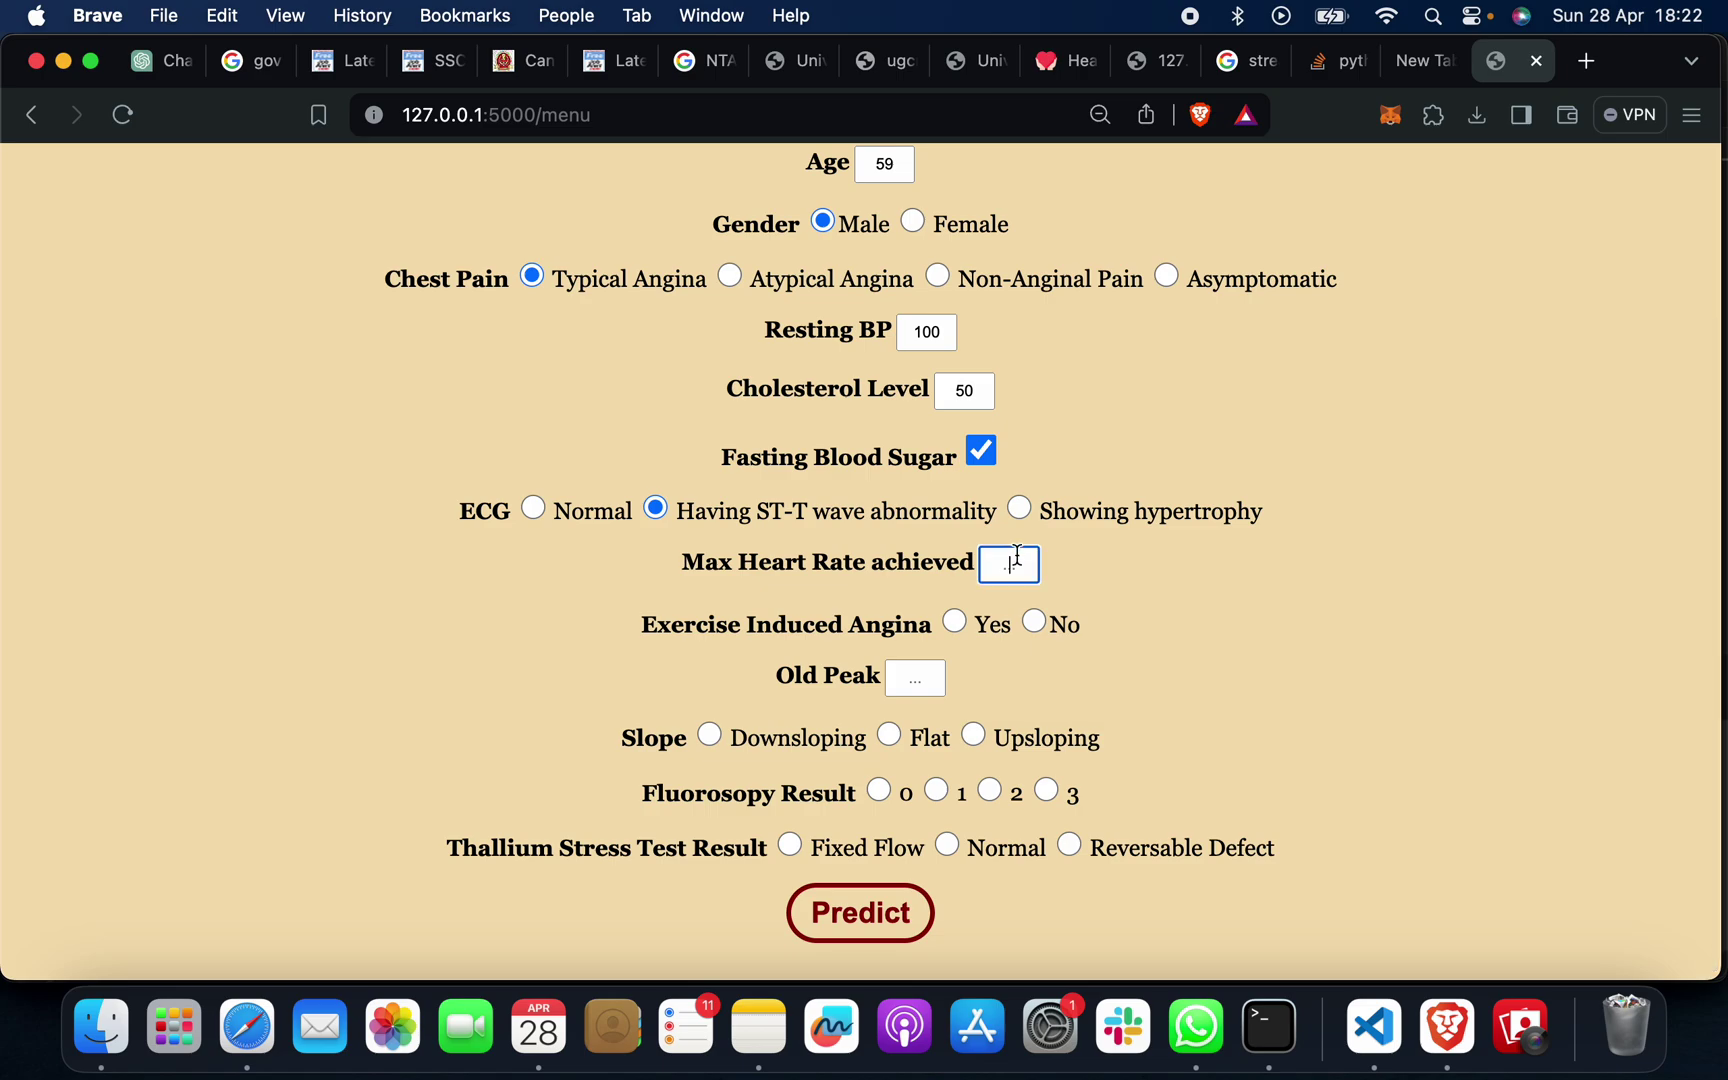
type("90")
scroll(1013, 565, "down", 1)
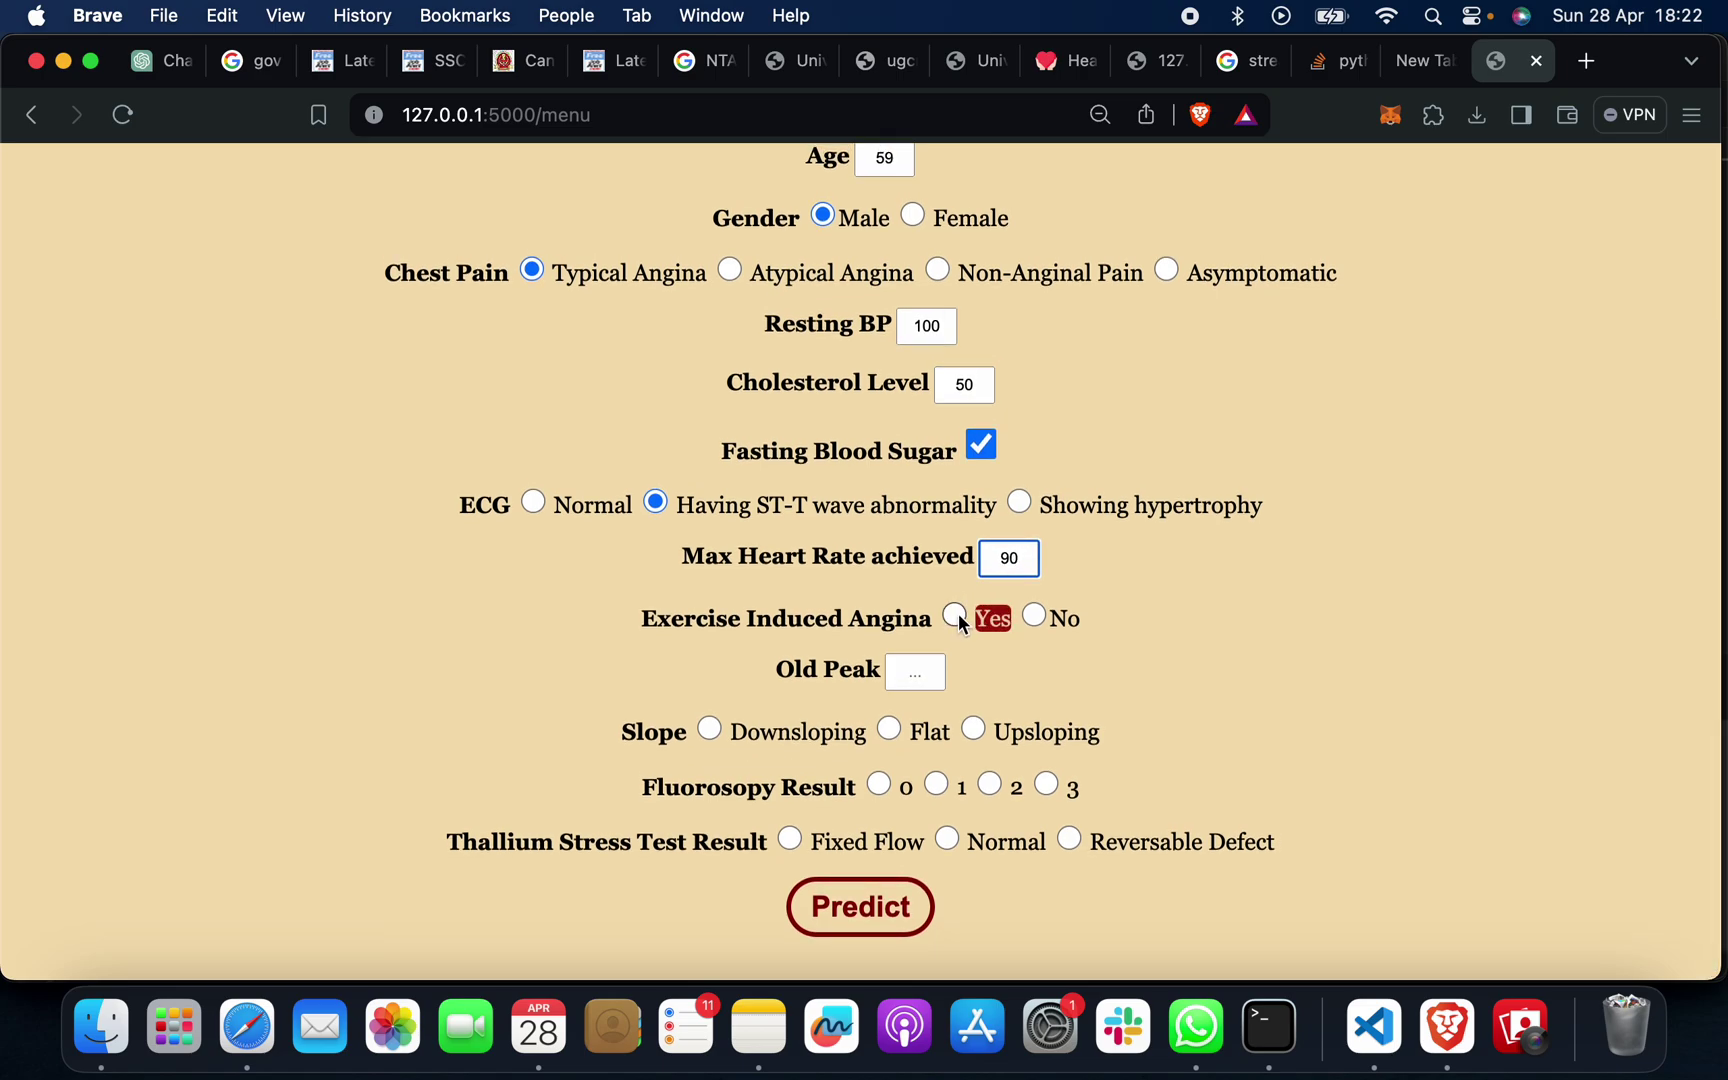
left_click(956, 616)
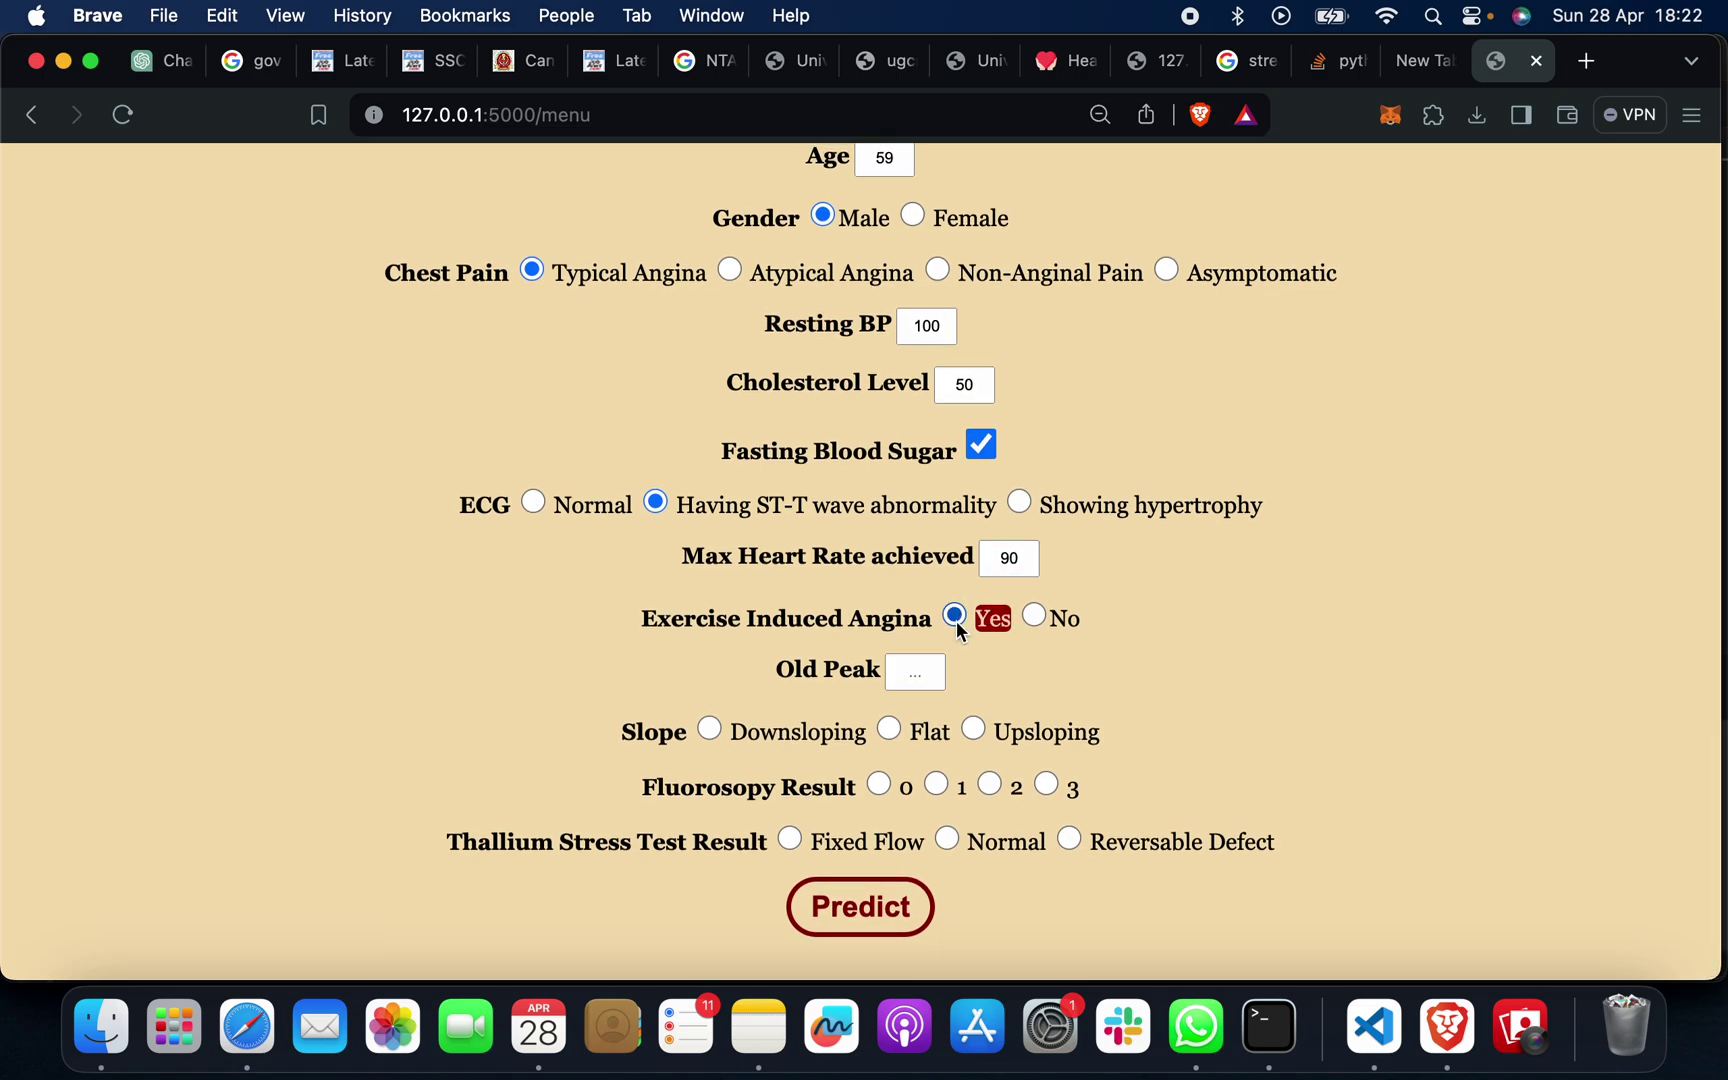
left_click(914, 672)
type("50")
left_click(889, 731)
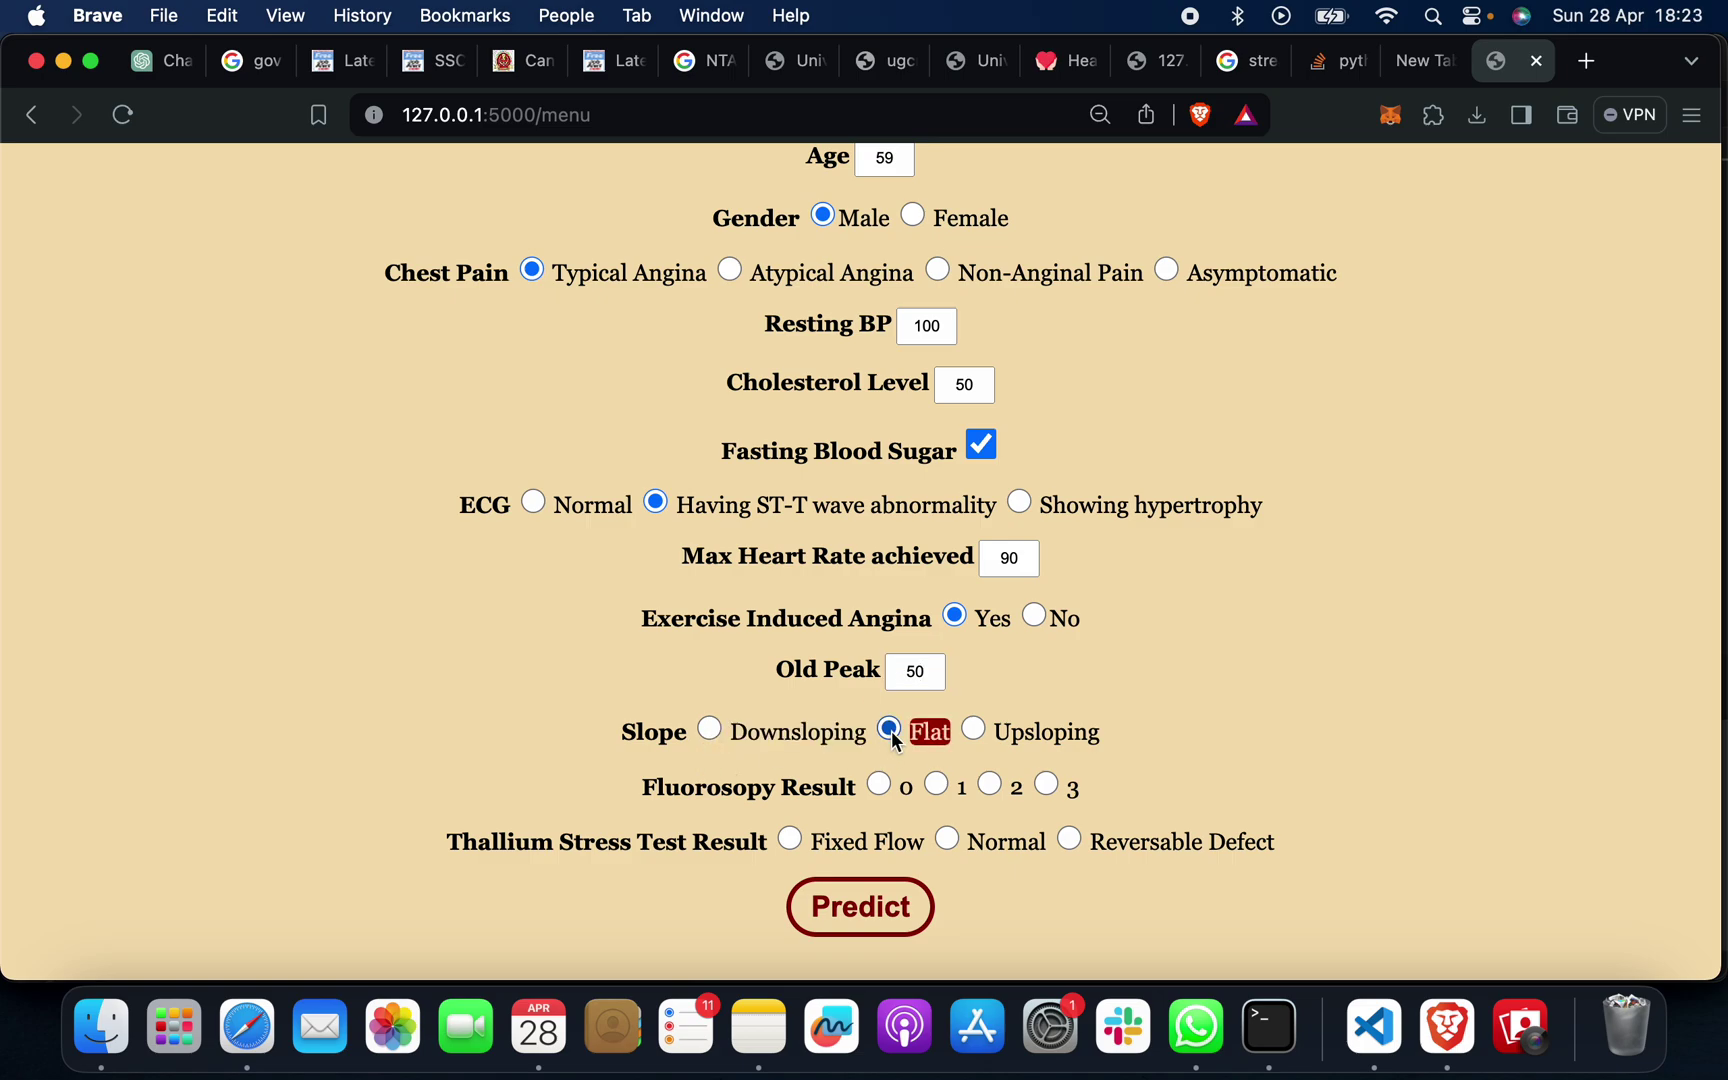
left_click(939, 787)
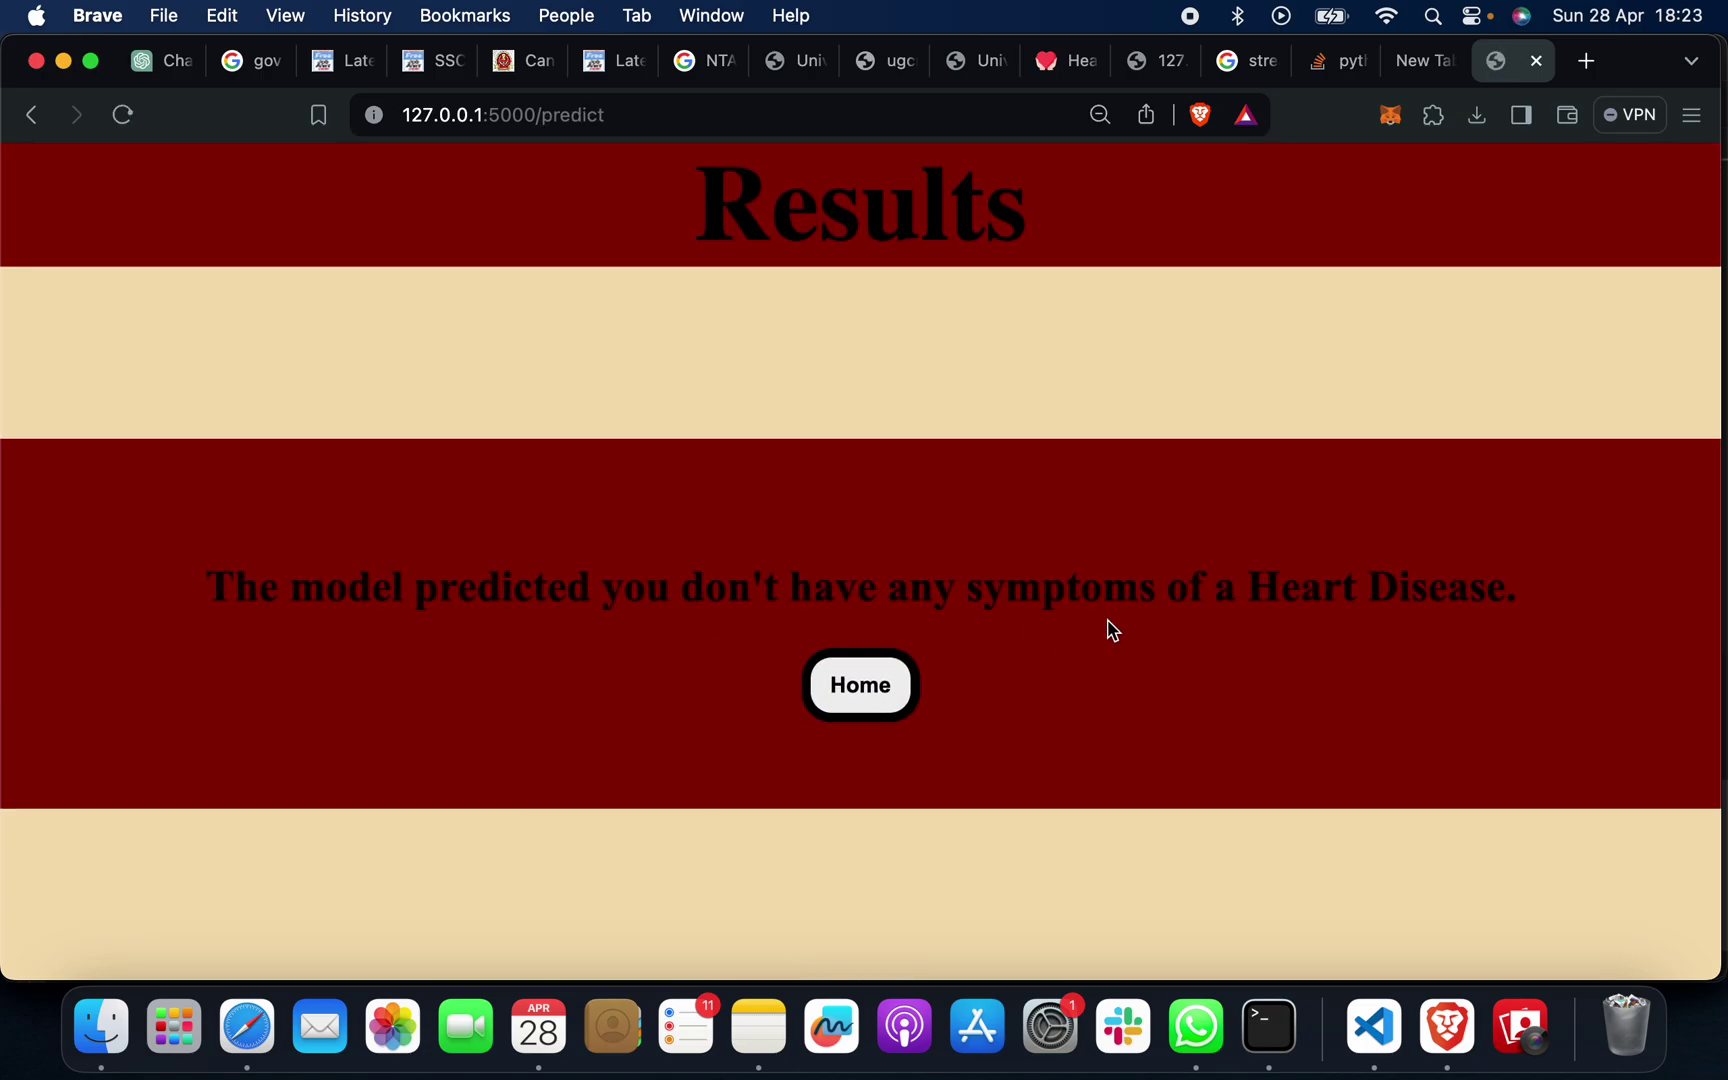
Return Home, continue to a blank Enter Your Data form, then switch to VS Code.
left_click(856, 688)
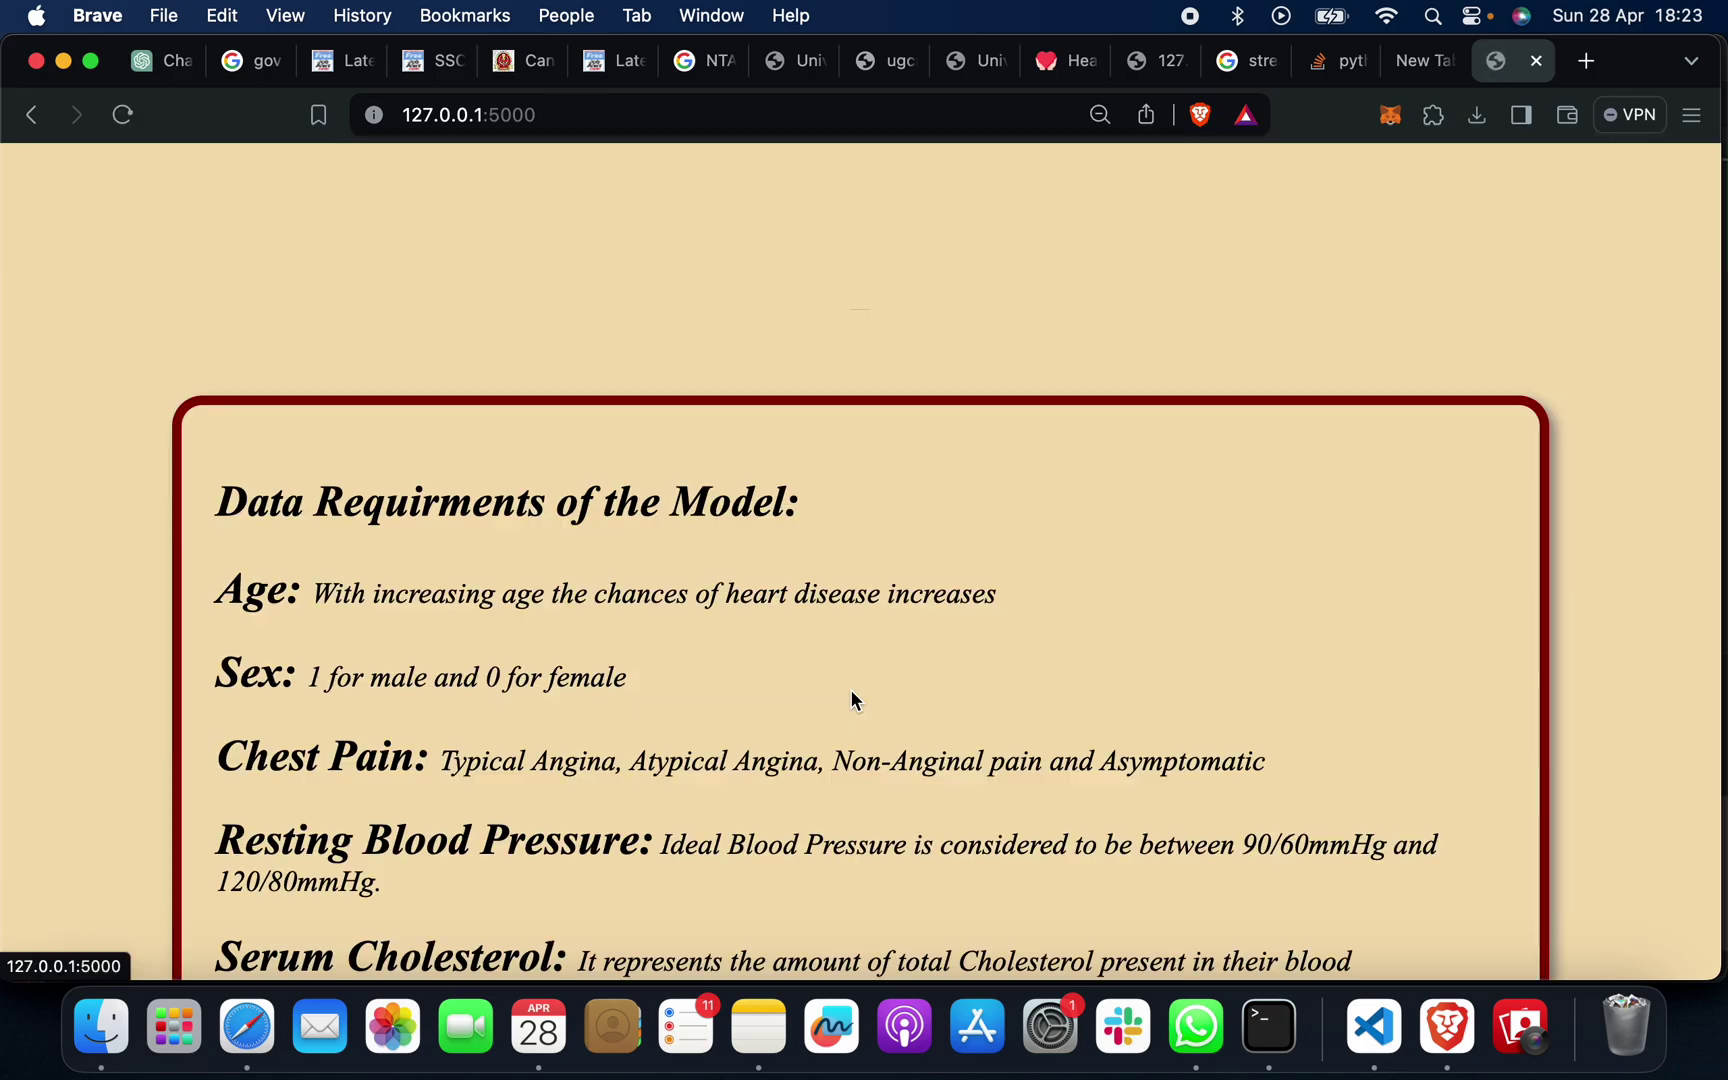
scroll(856, 698, "down", 5)
scroll(850, 698, "down", 2)
scroll(851, 699, "down", 3)
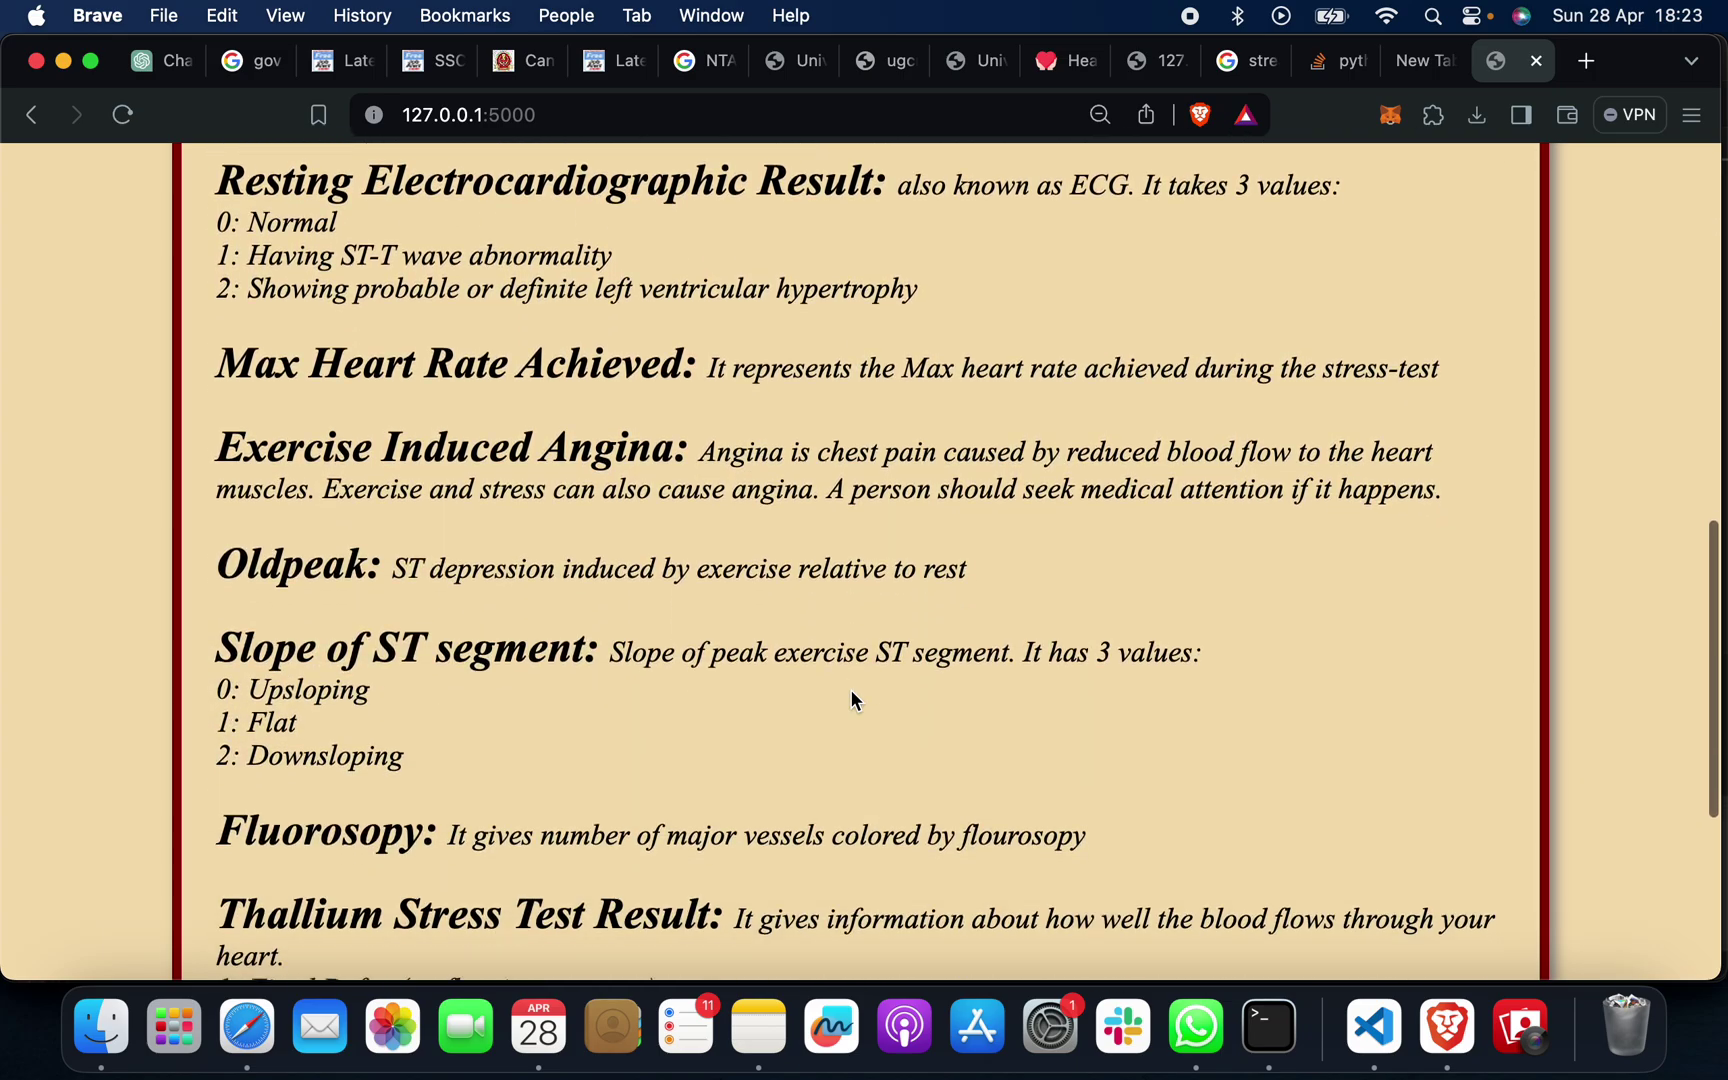
scroll(850, 699, "up", 8)
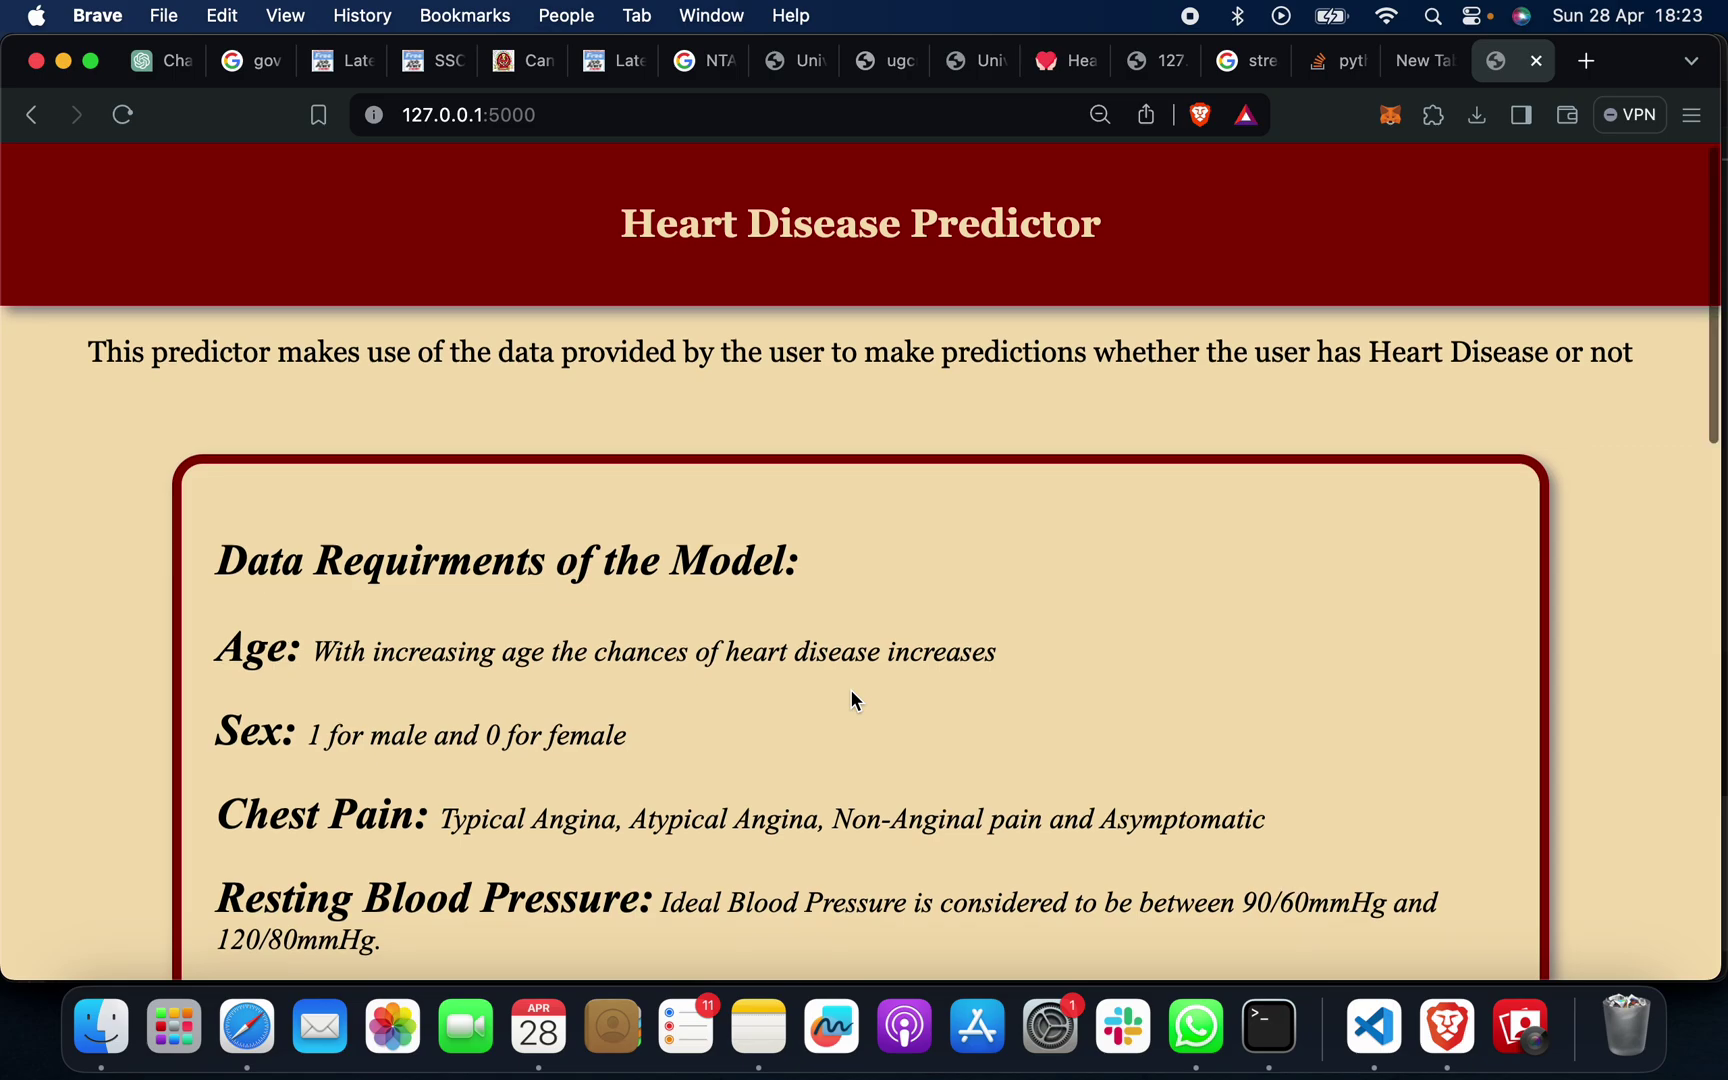
scroll(851, 699, "down", 15)
left_click(872, 918)
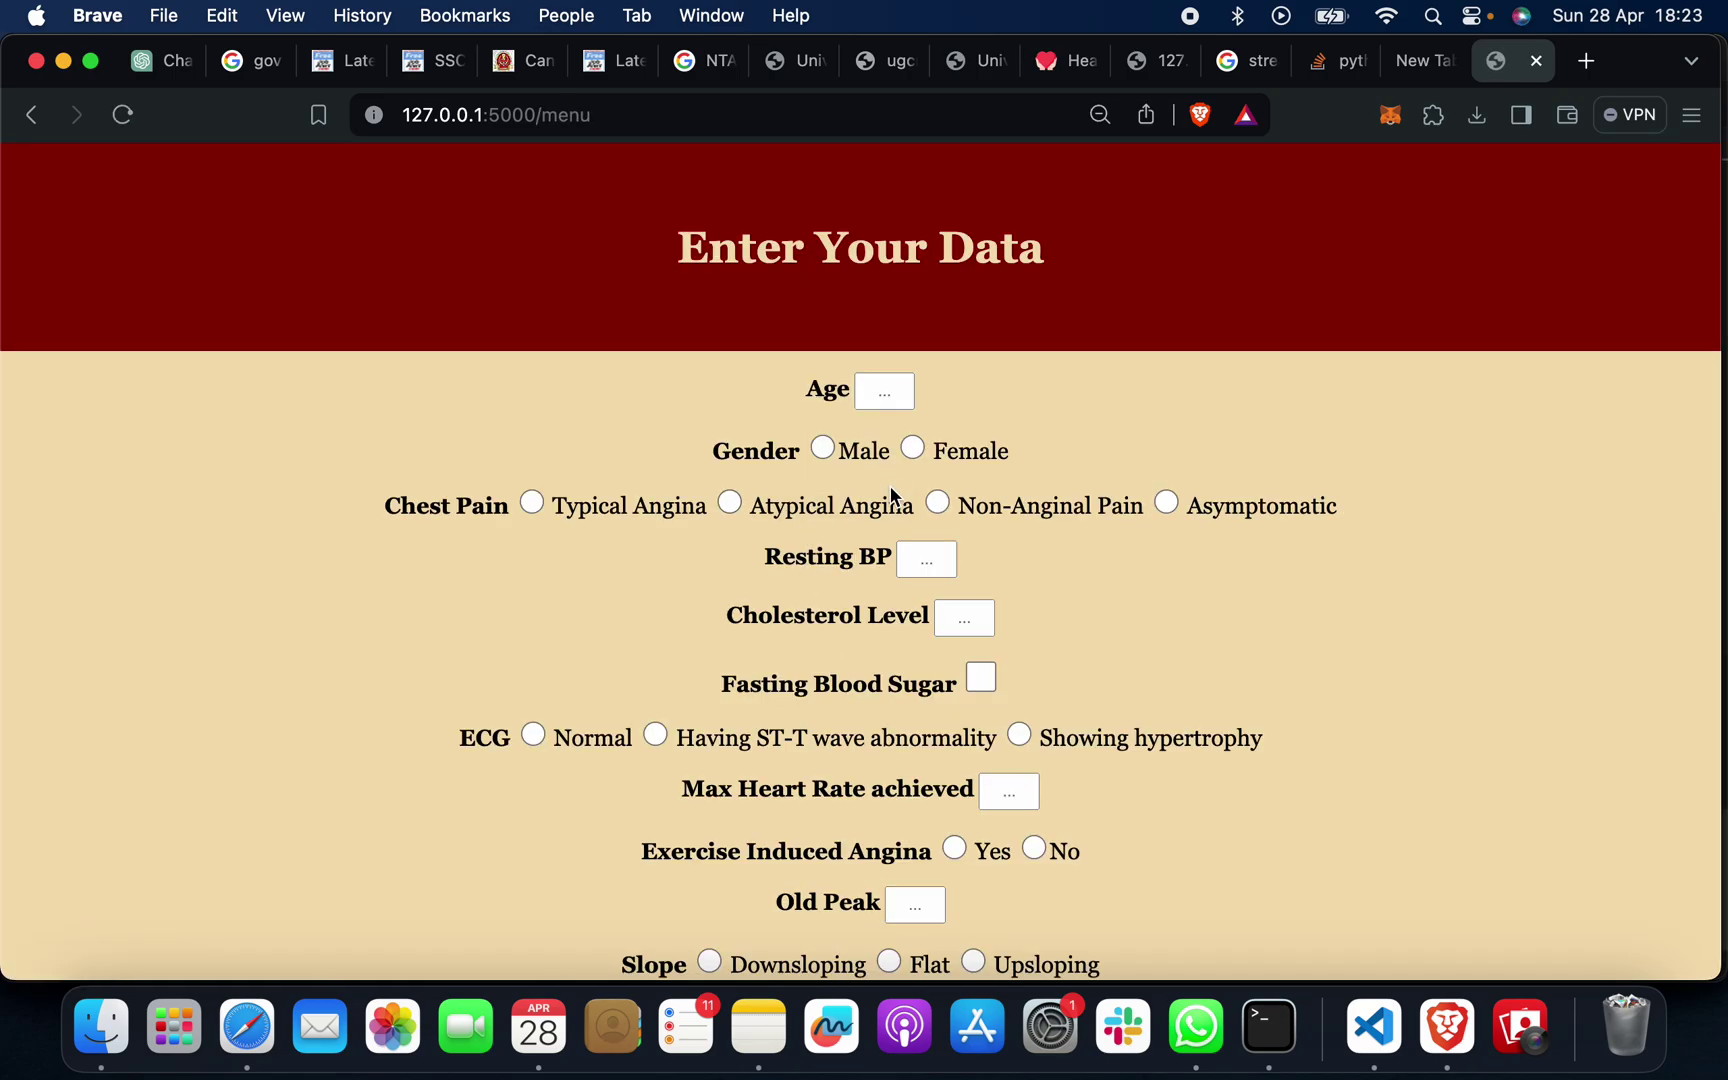
scroll(891, 500, "down", 3)
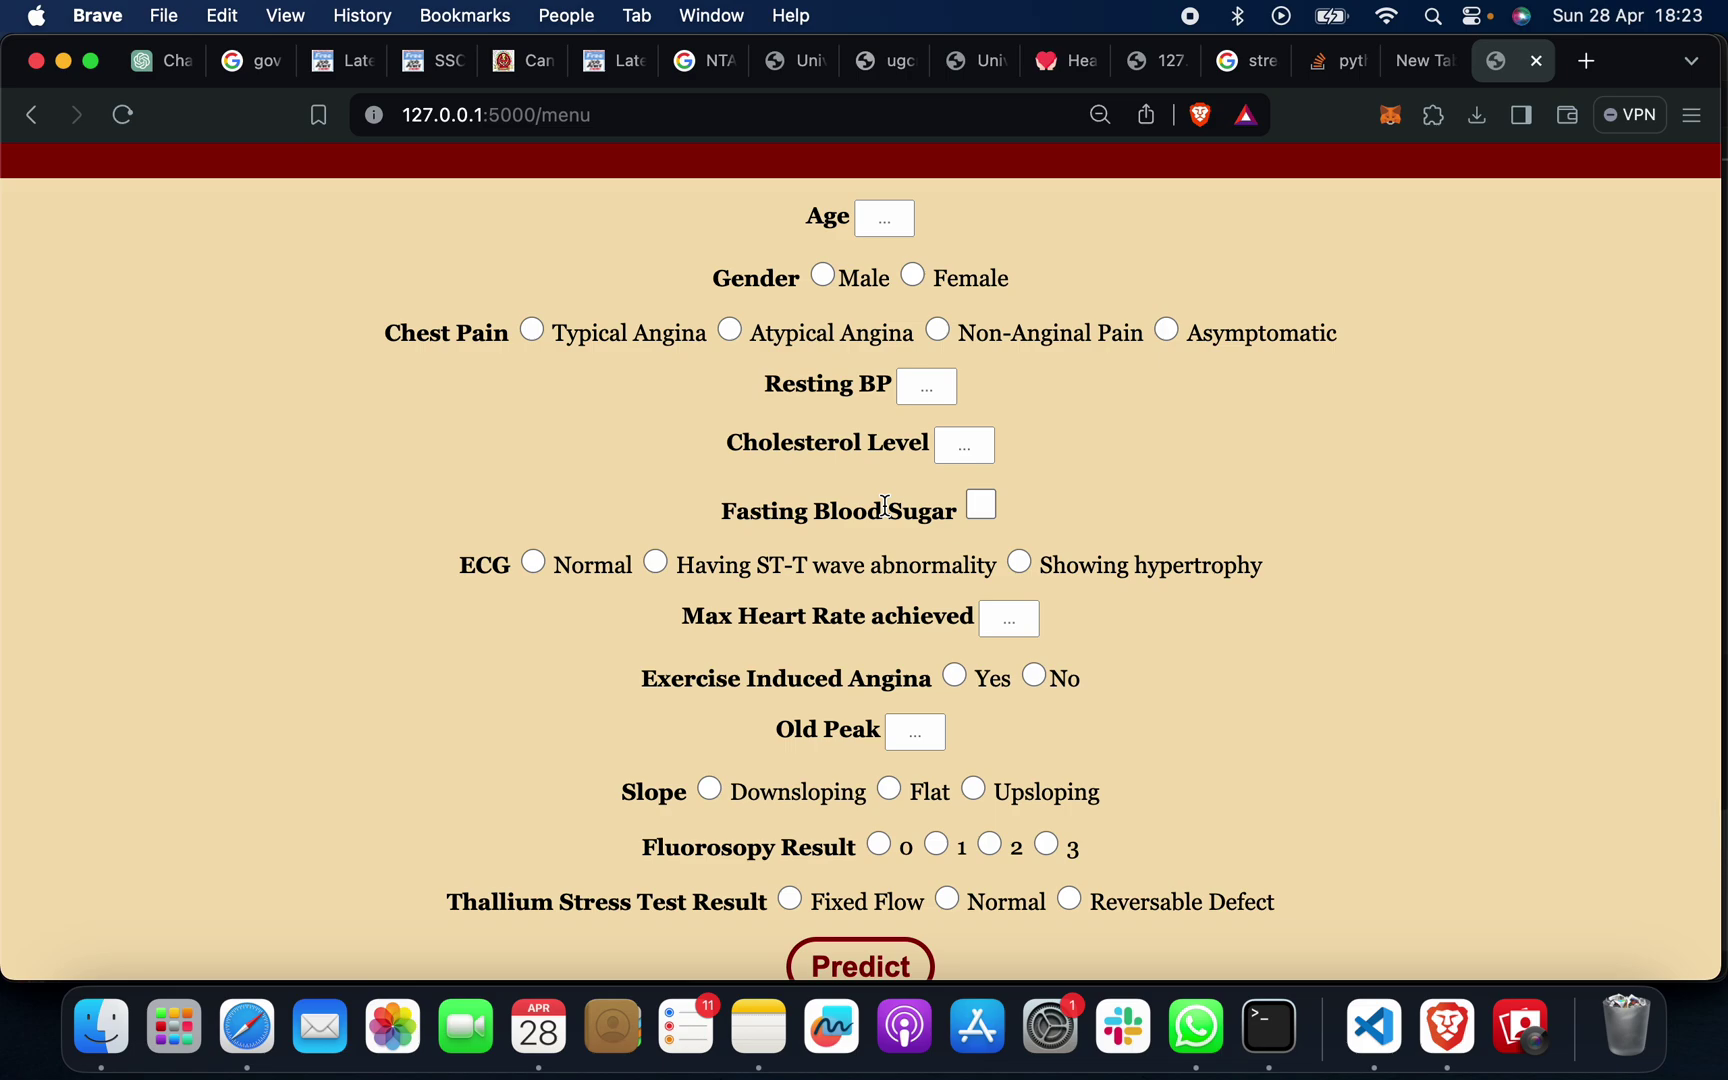
scroll(884, 507, "down", 2)
scroll(885, 507, "up", 3)
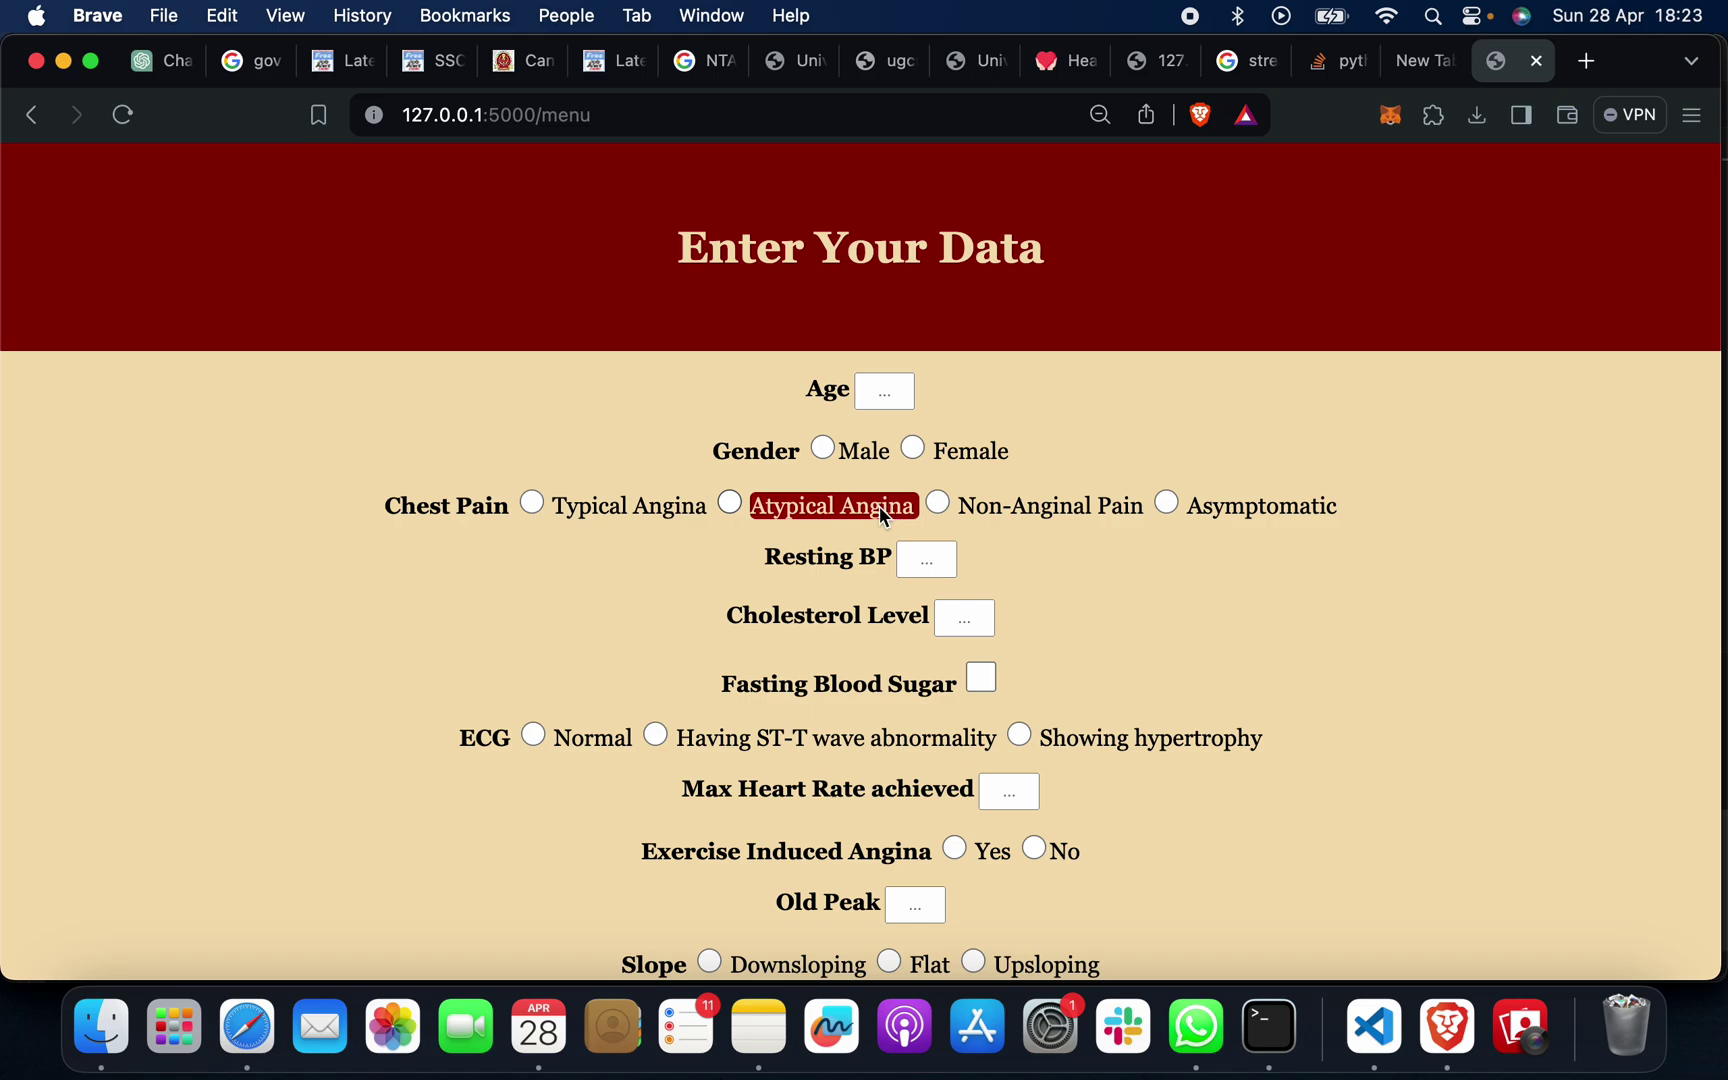
scroll(784, 550, "down", 3)
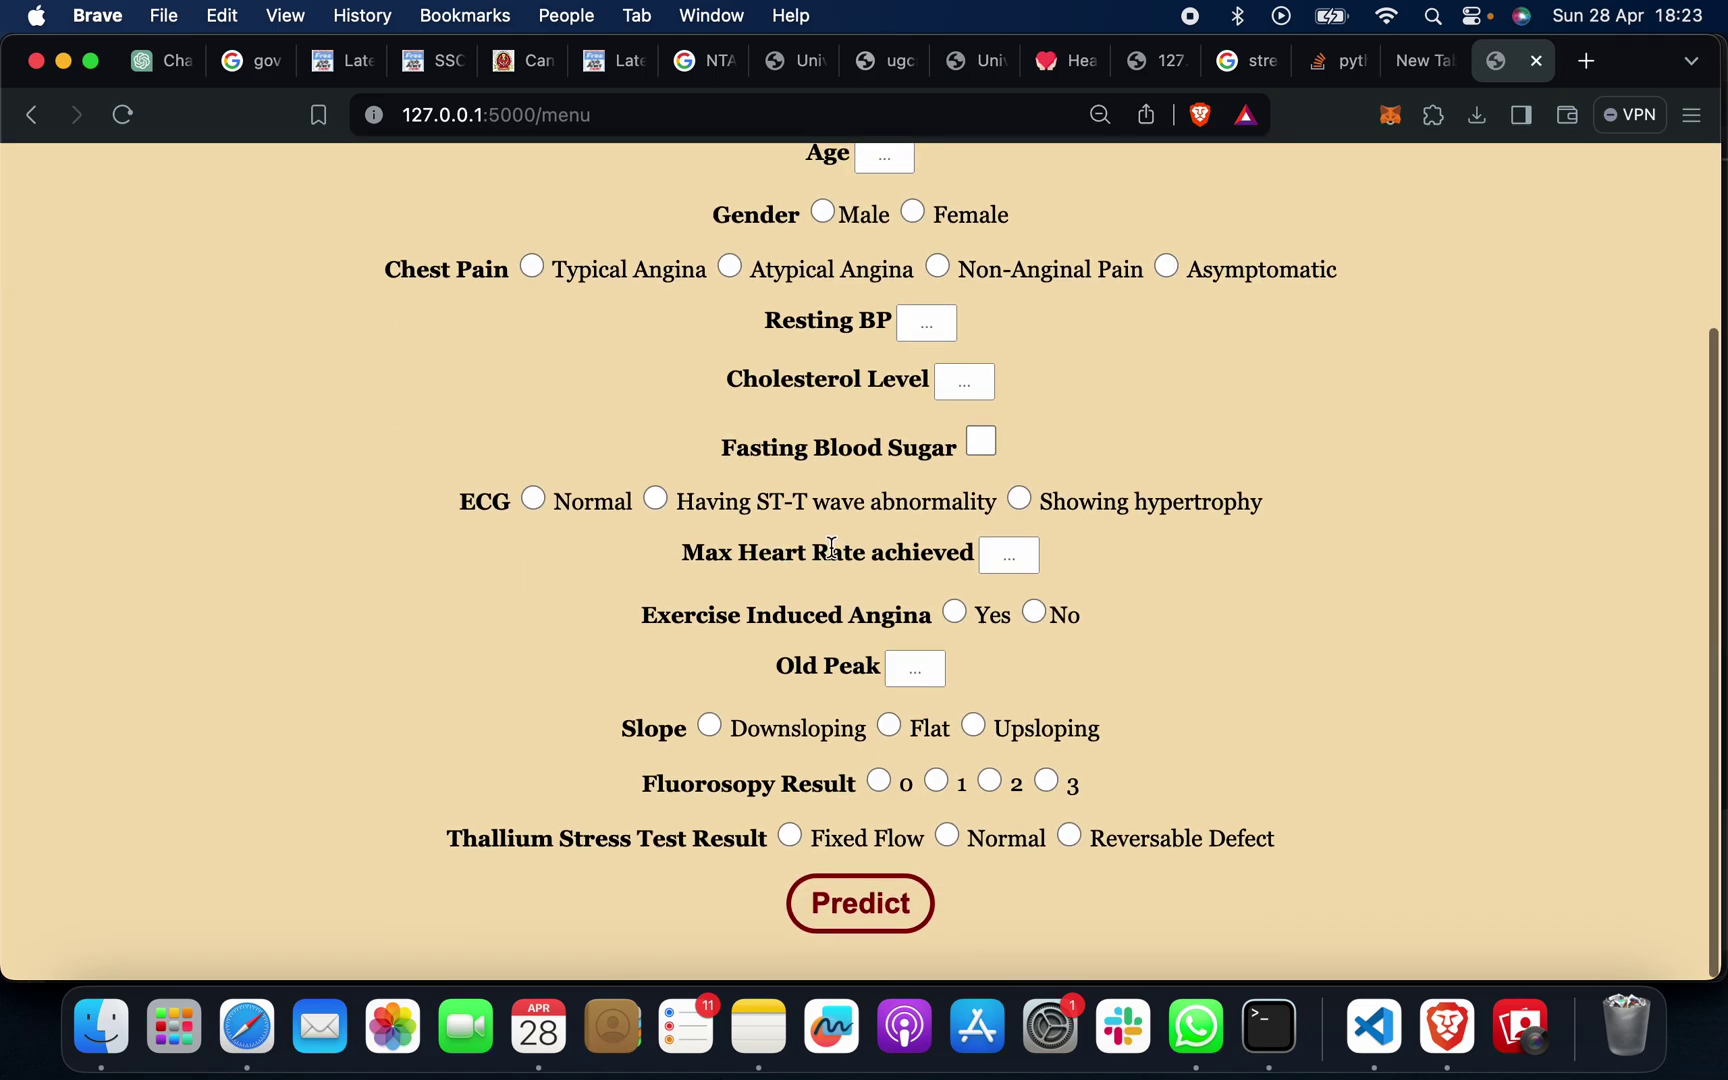
left_click(1373, 1026)
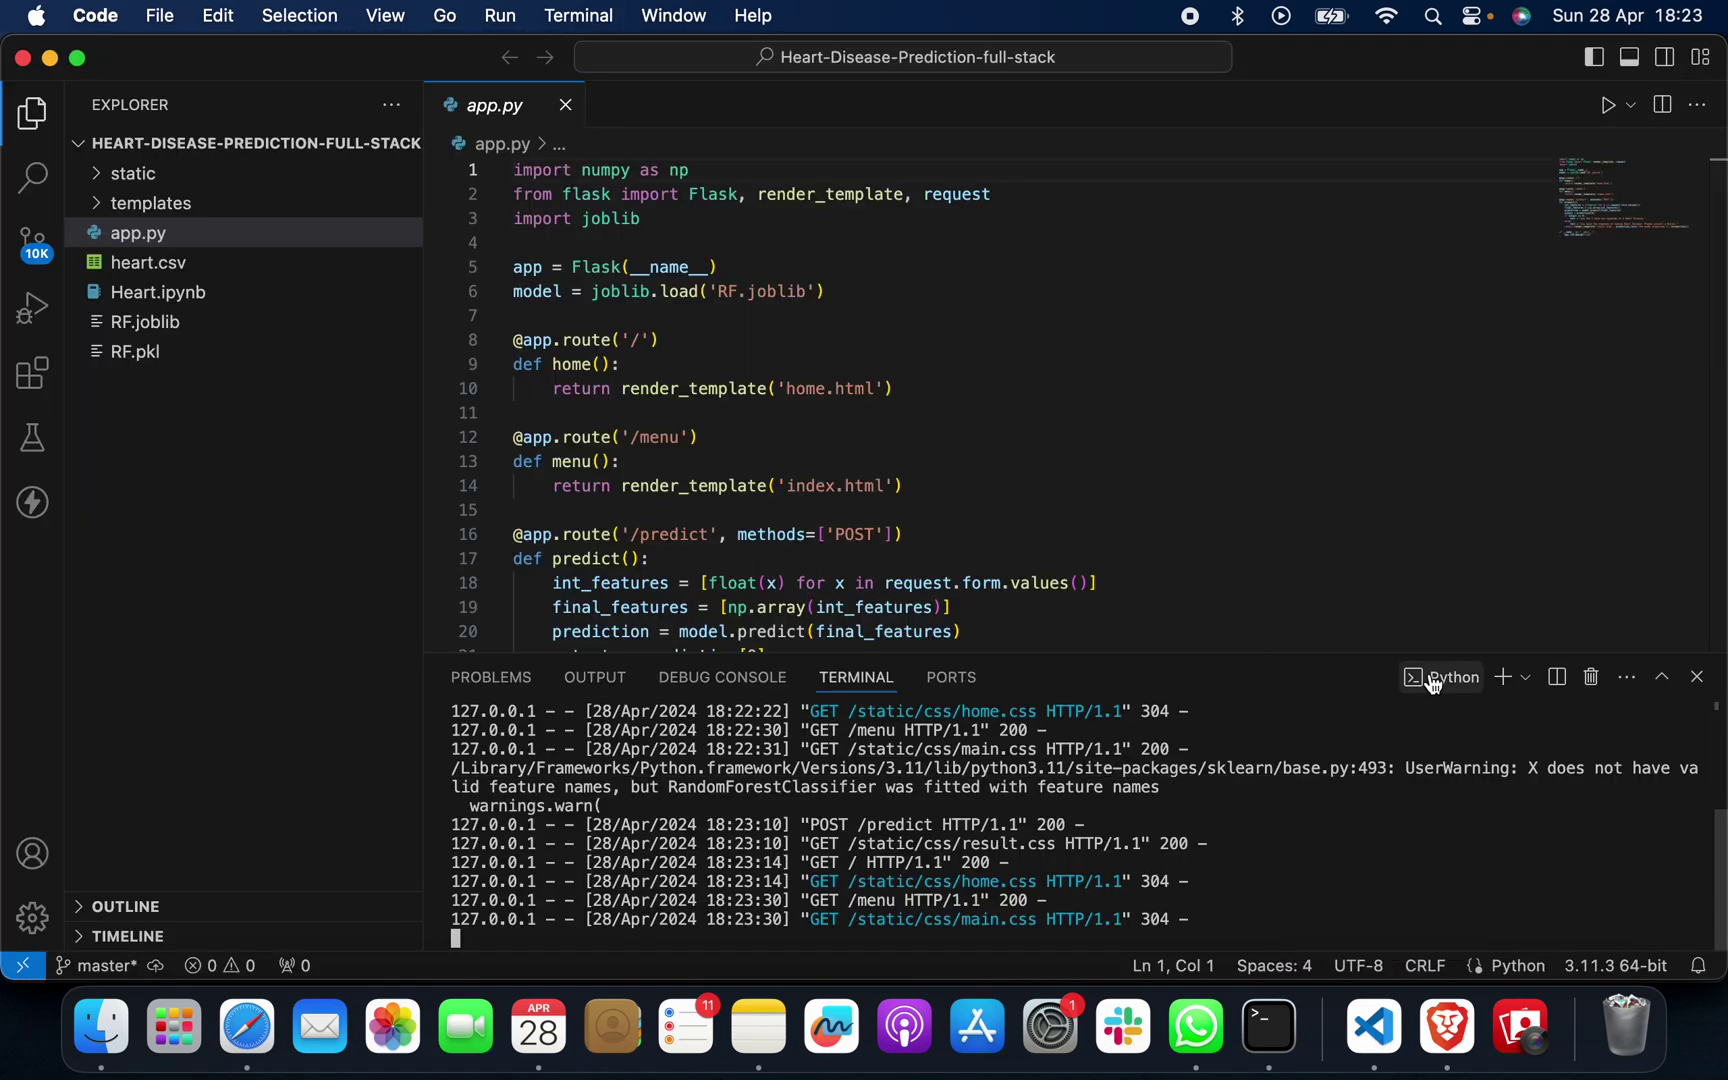
Select app.py in VS Code and highlight 'flask' on line 2.
key("super+Tab")
scroll(1263, 667, "up", 3)
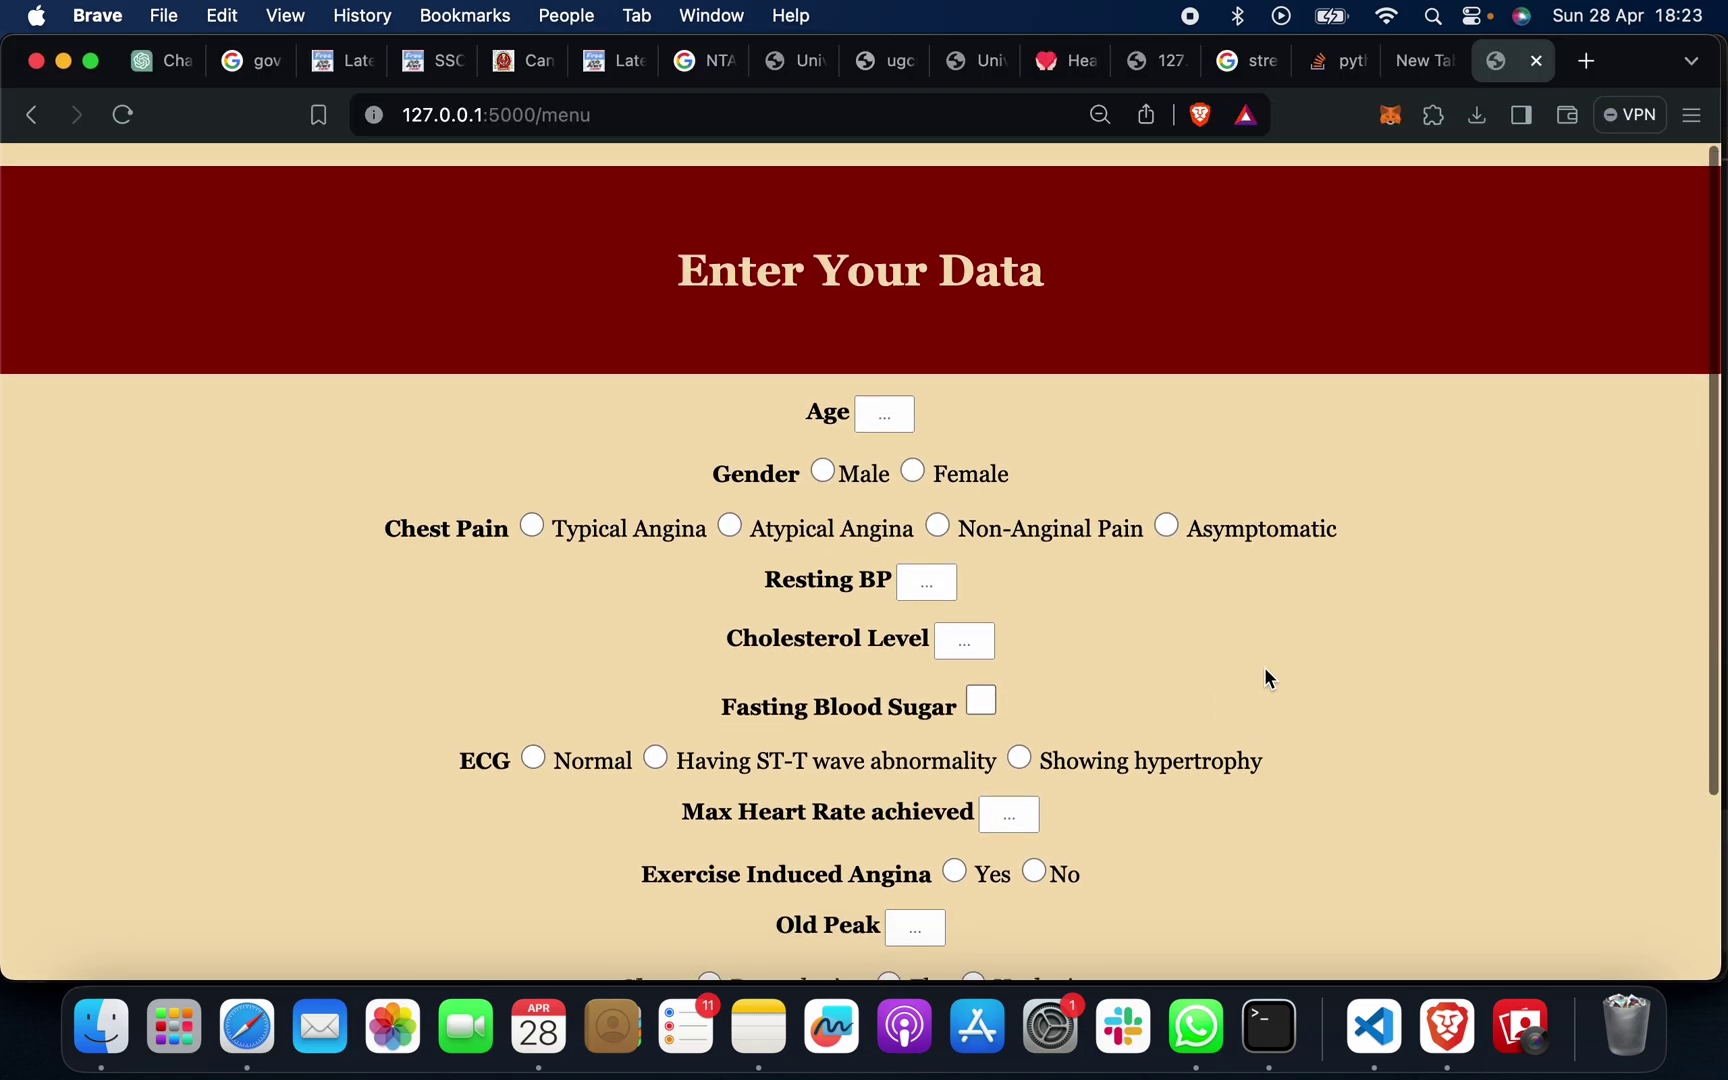
key("super+Tab")
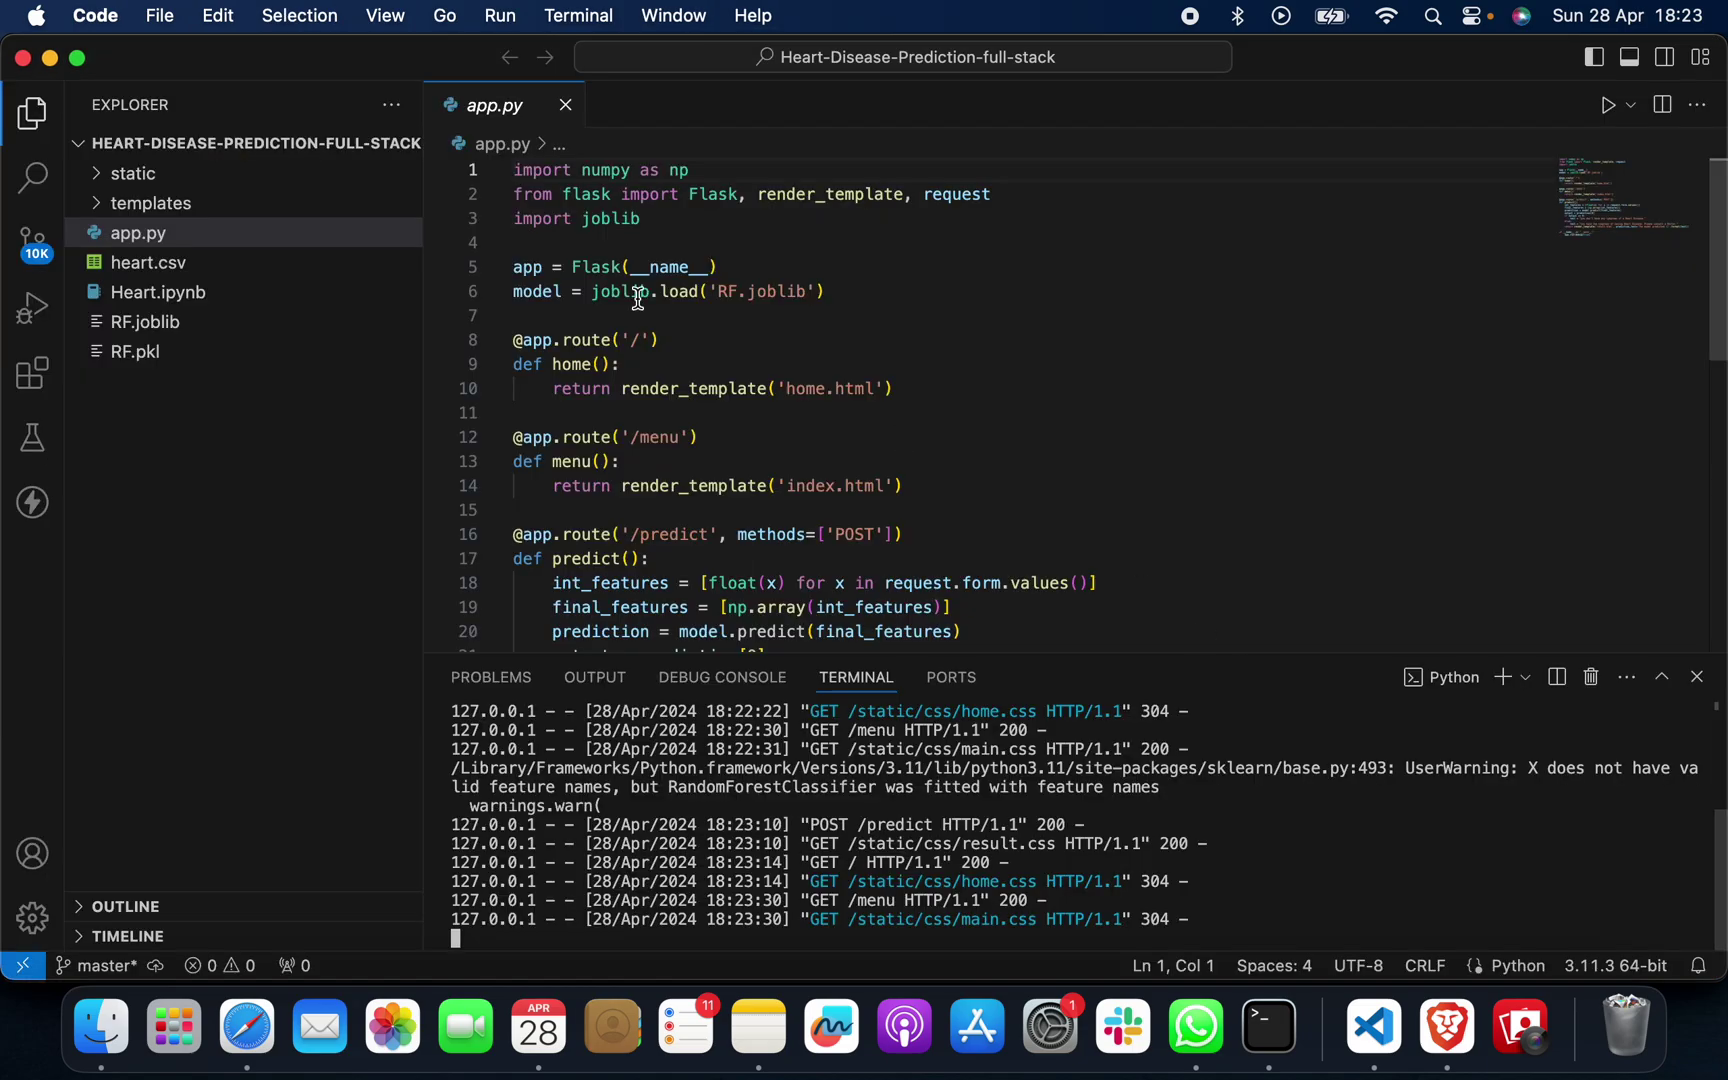
left_click(281, 233)
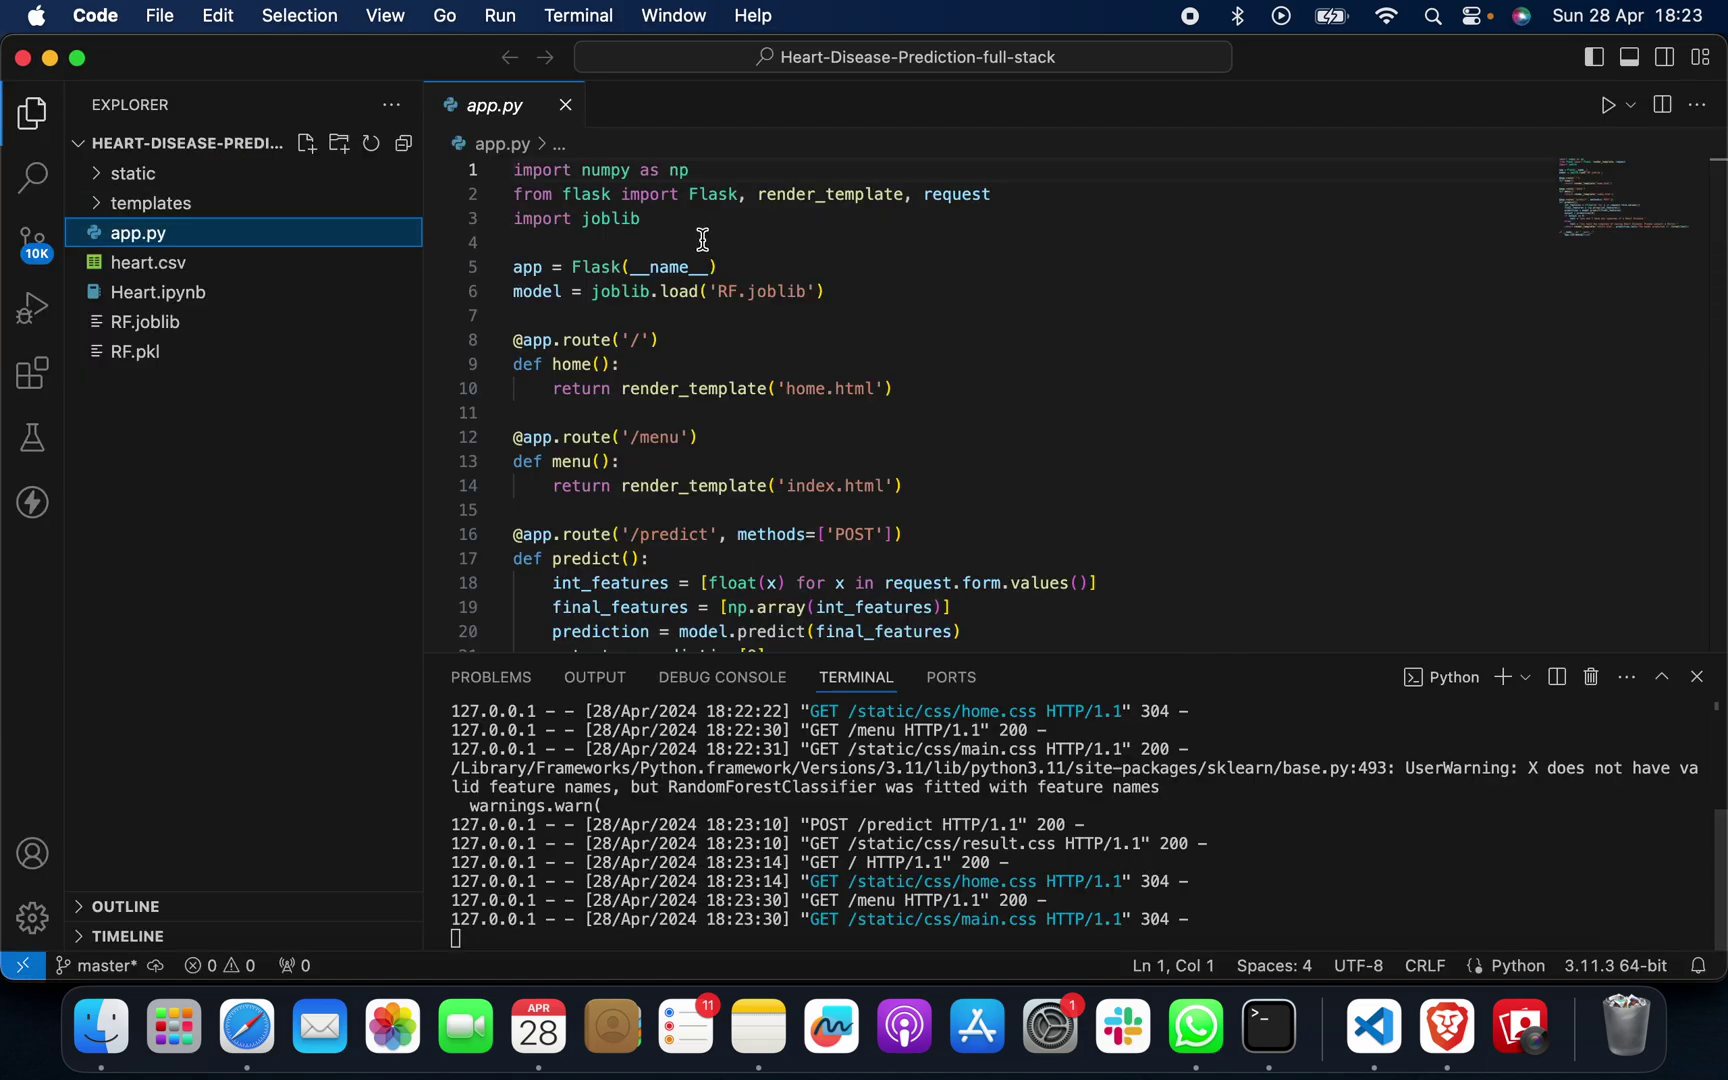
double_click(588, 201)
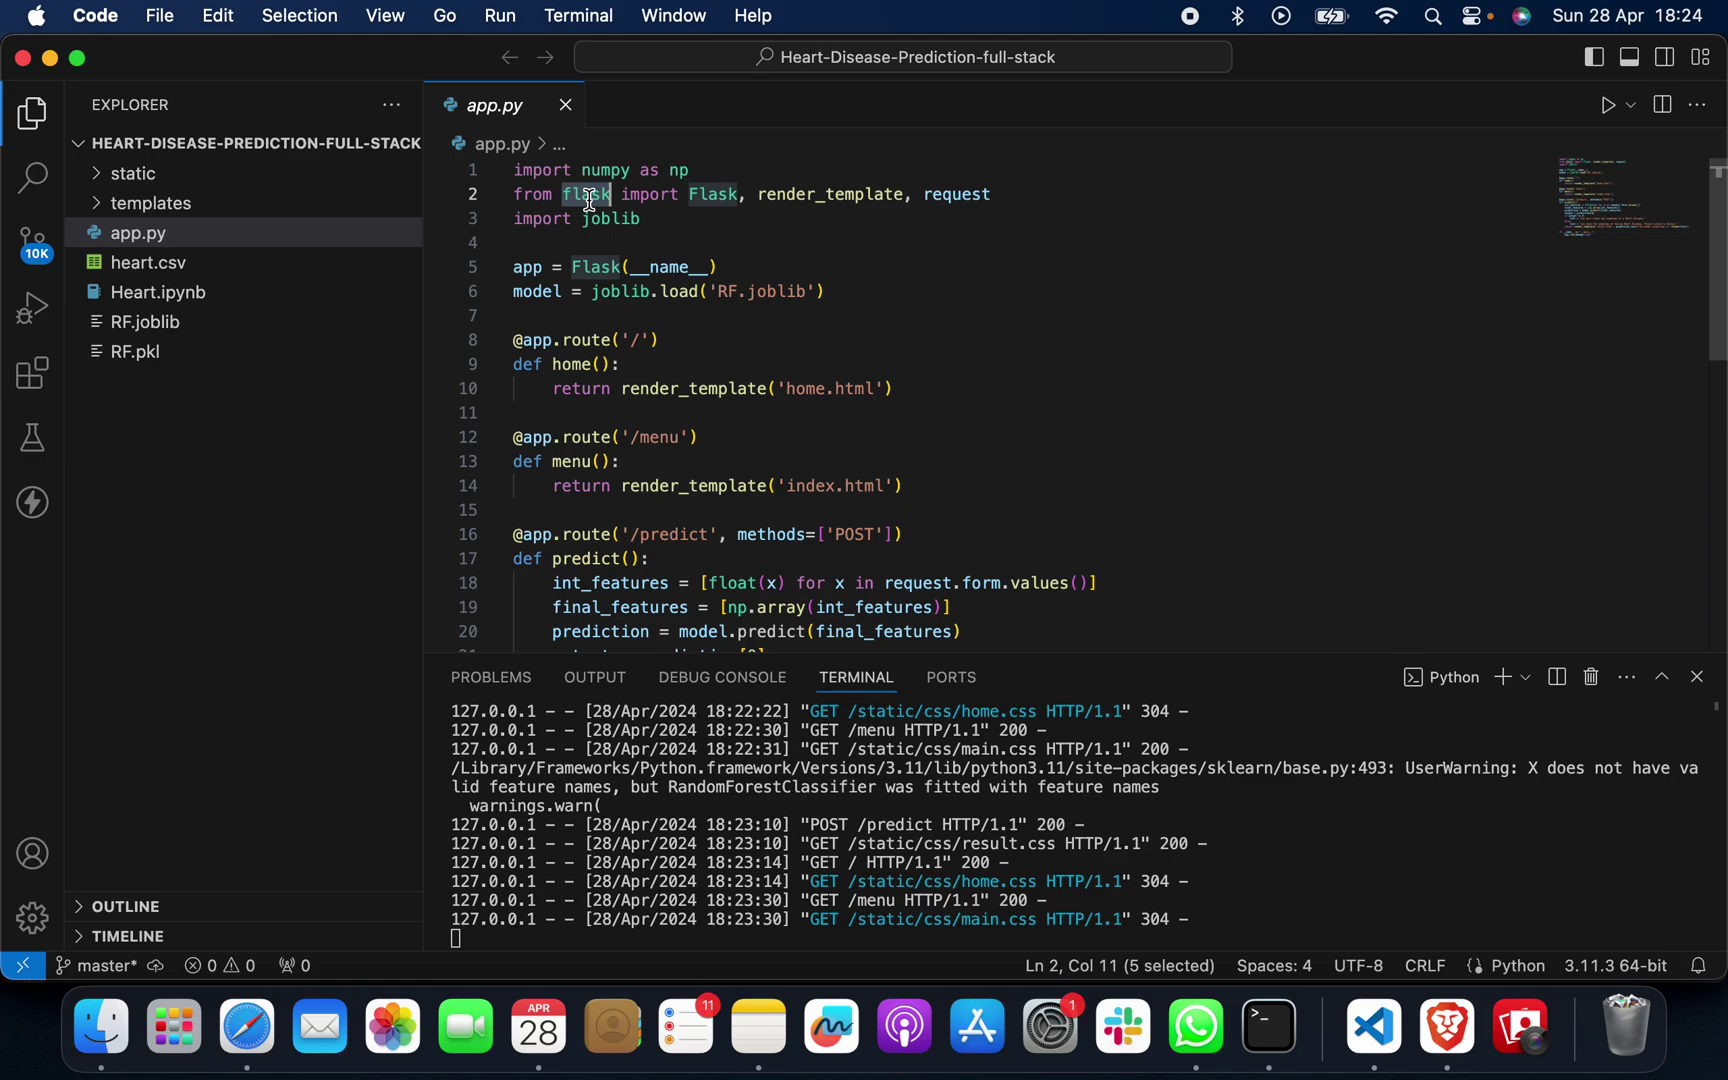
Open finalproject.in in a Brave private window and follow its YouTube link.
key("super+Tab")
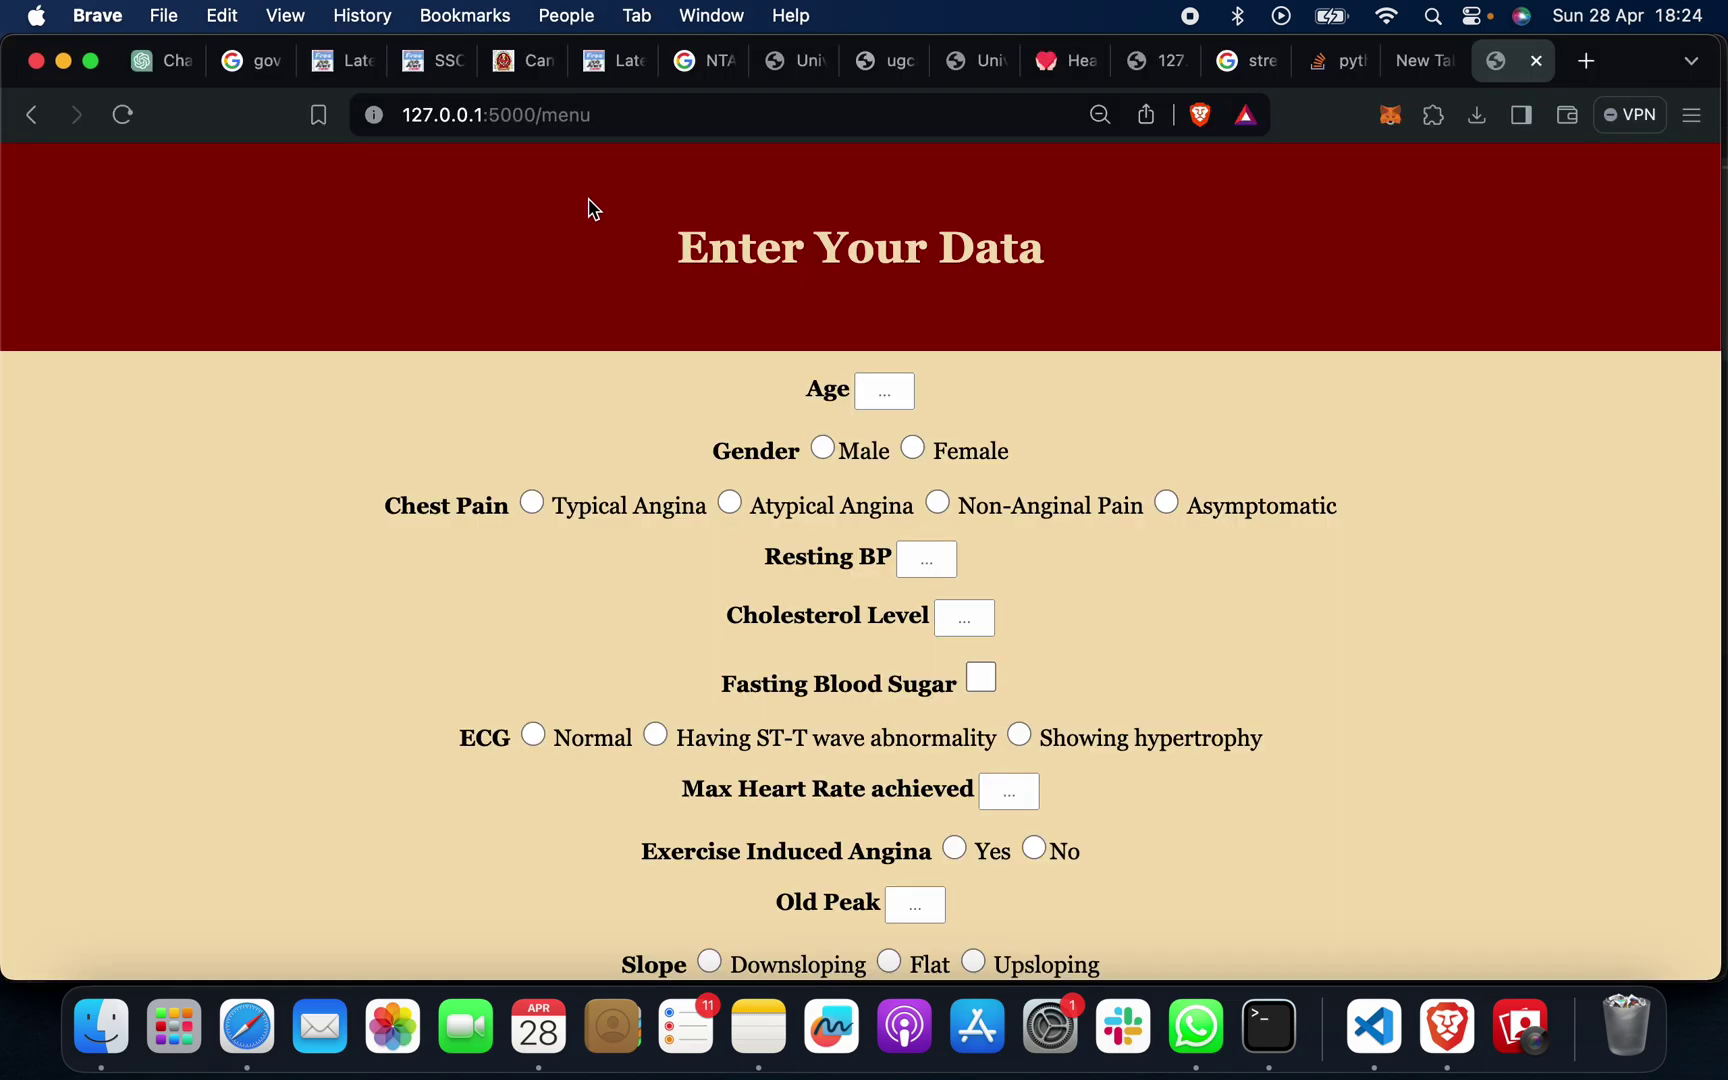
key("super+shift+n")
type("fin")
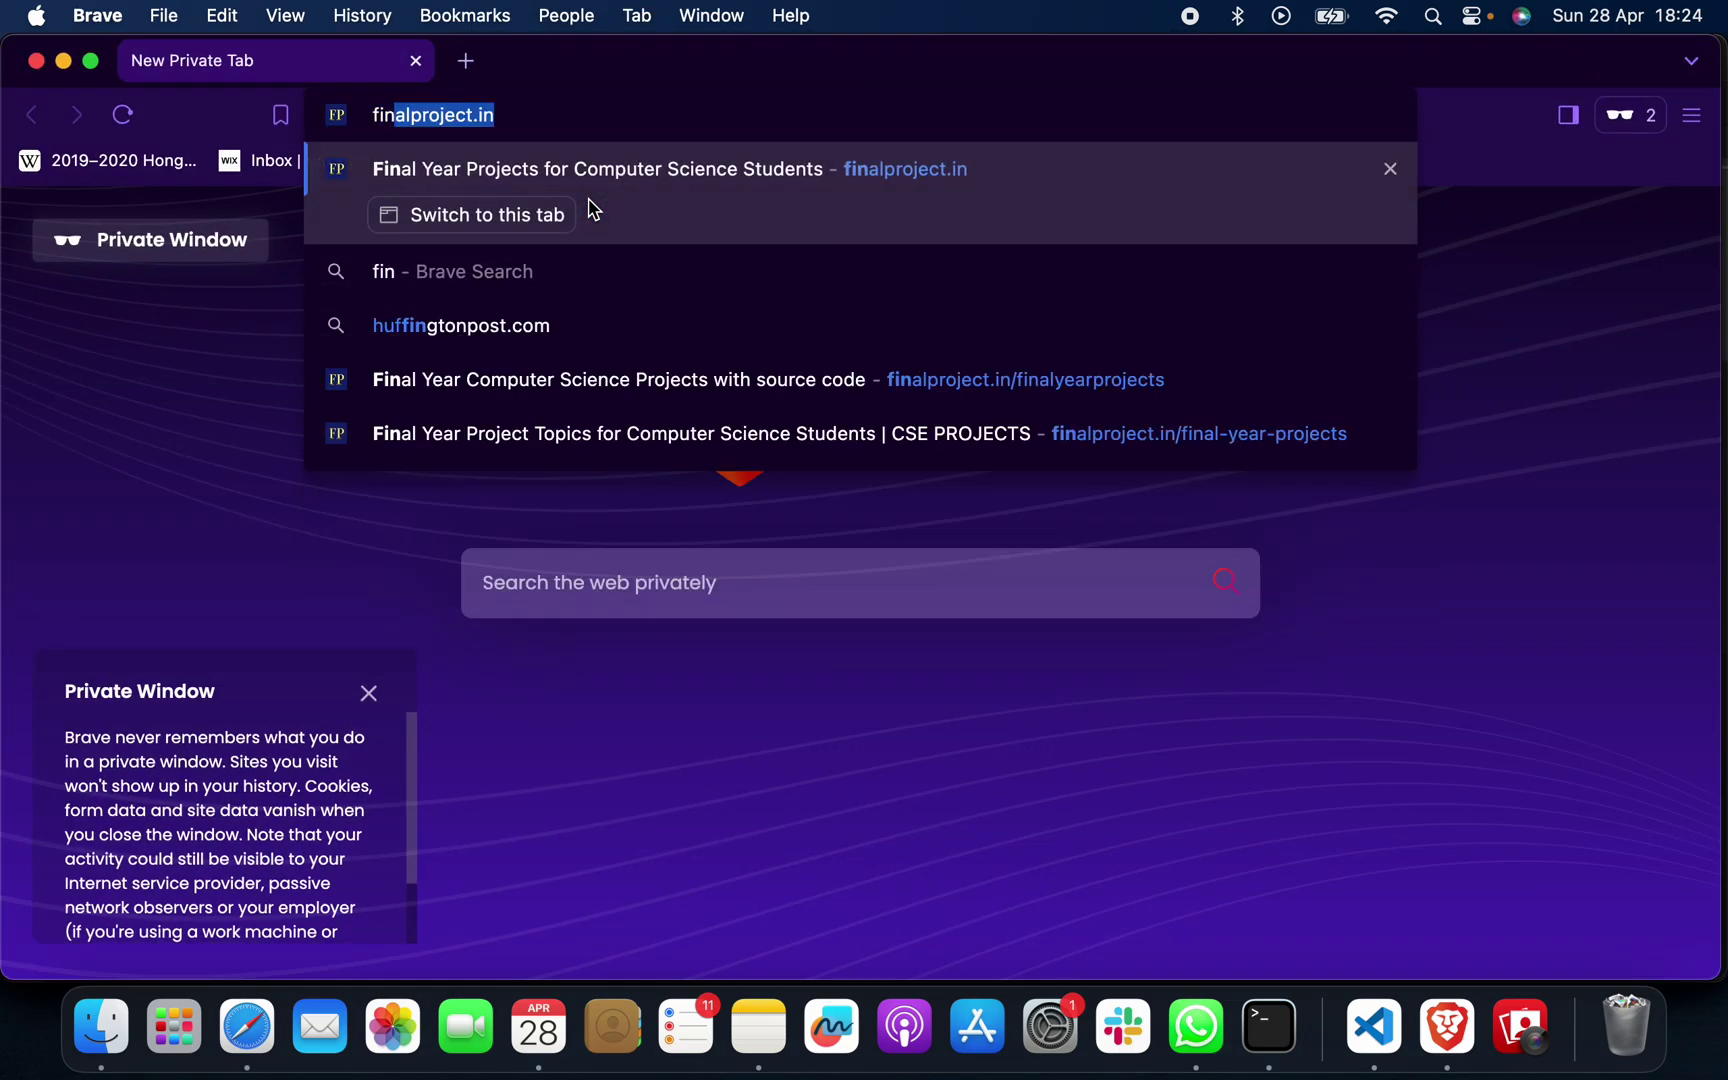
key("Return")
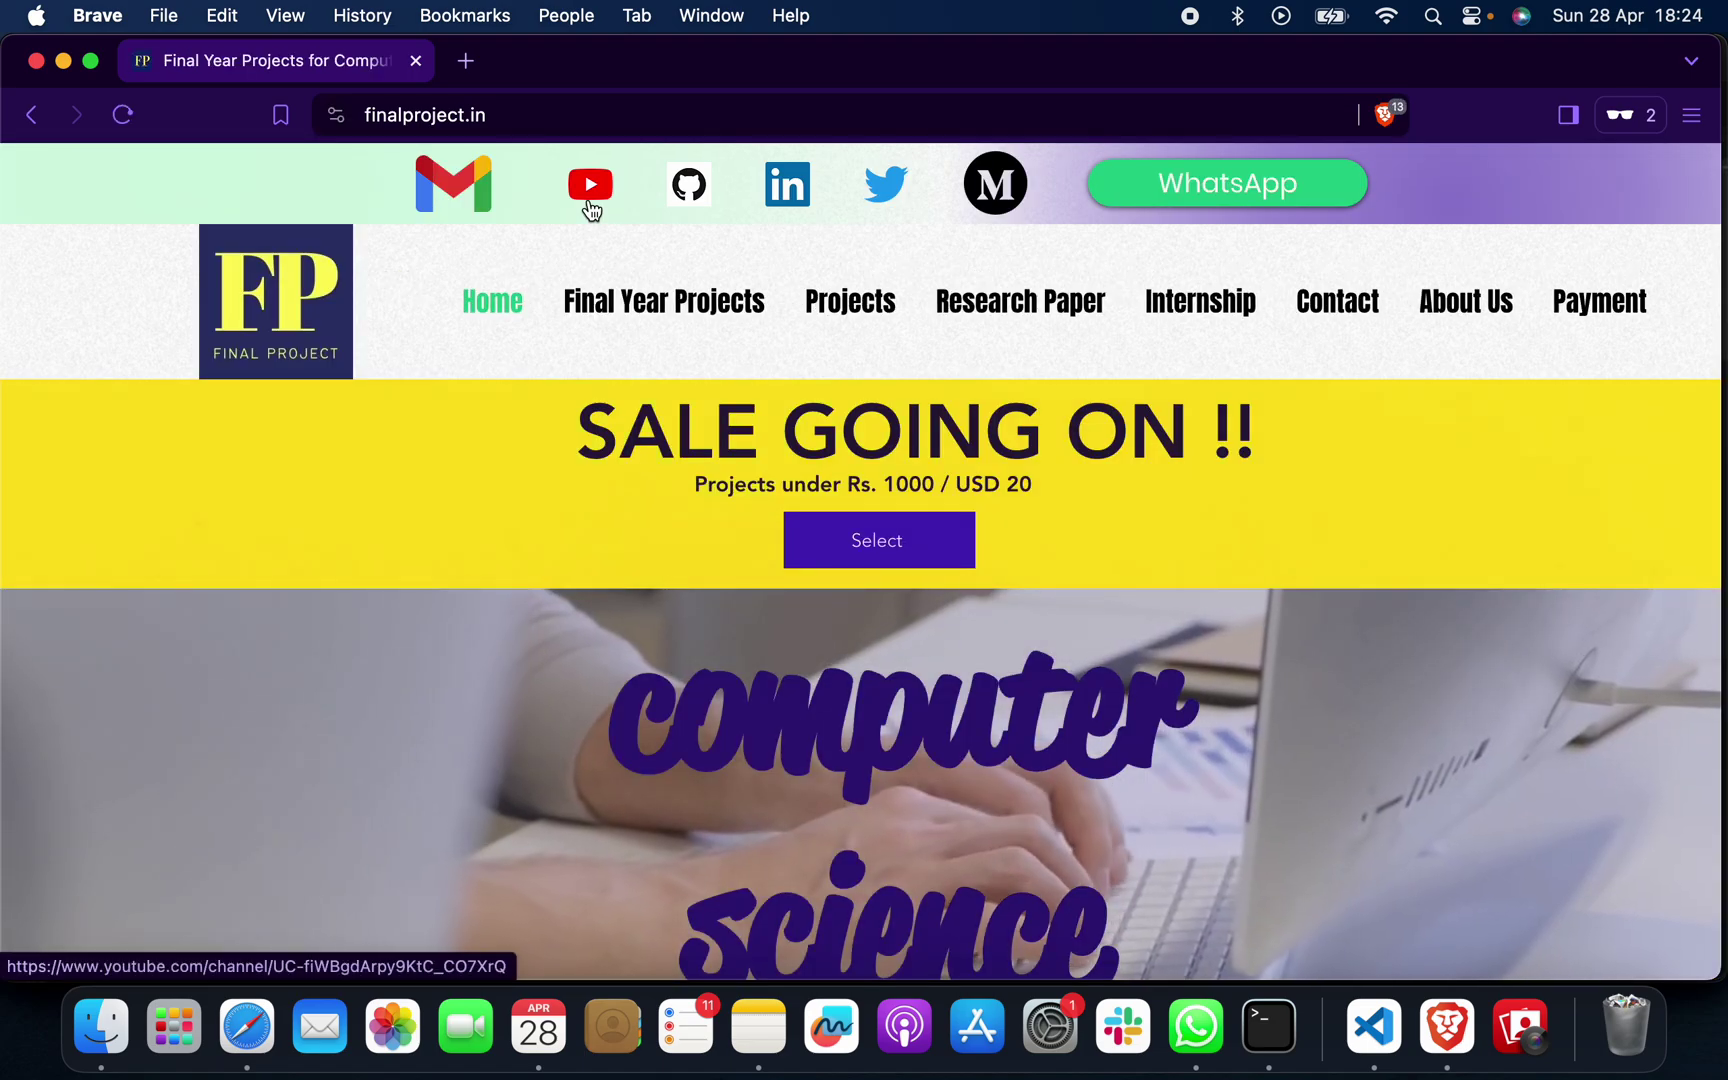
left_click(587, 209)
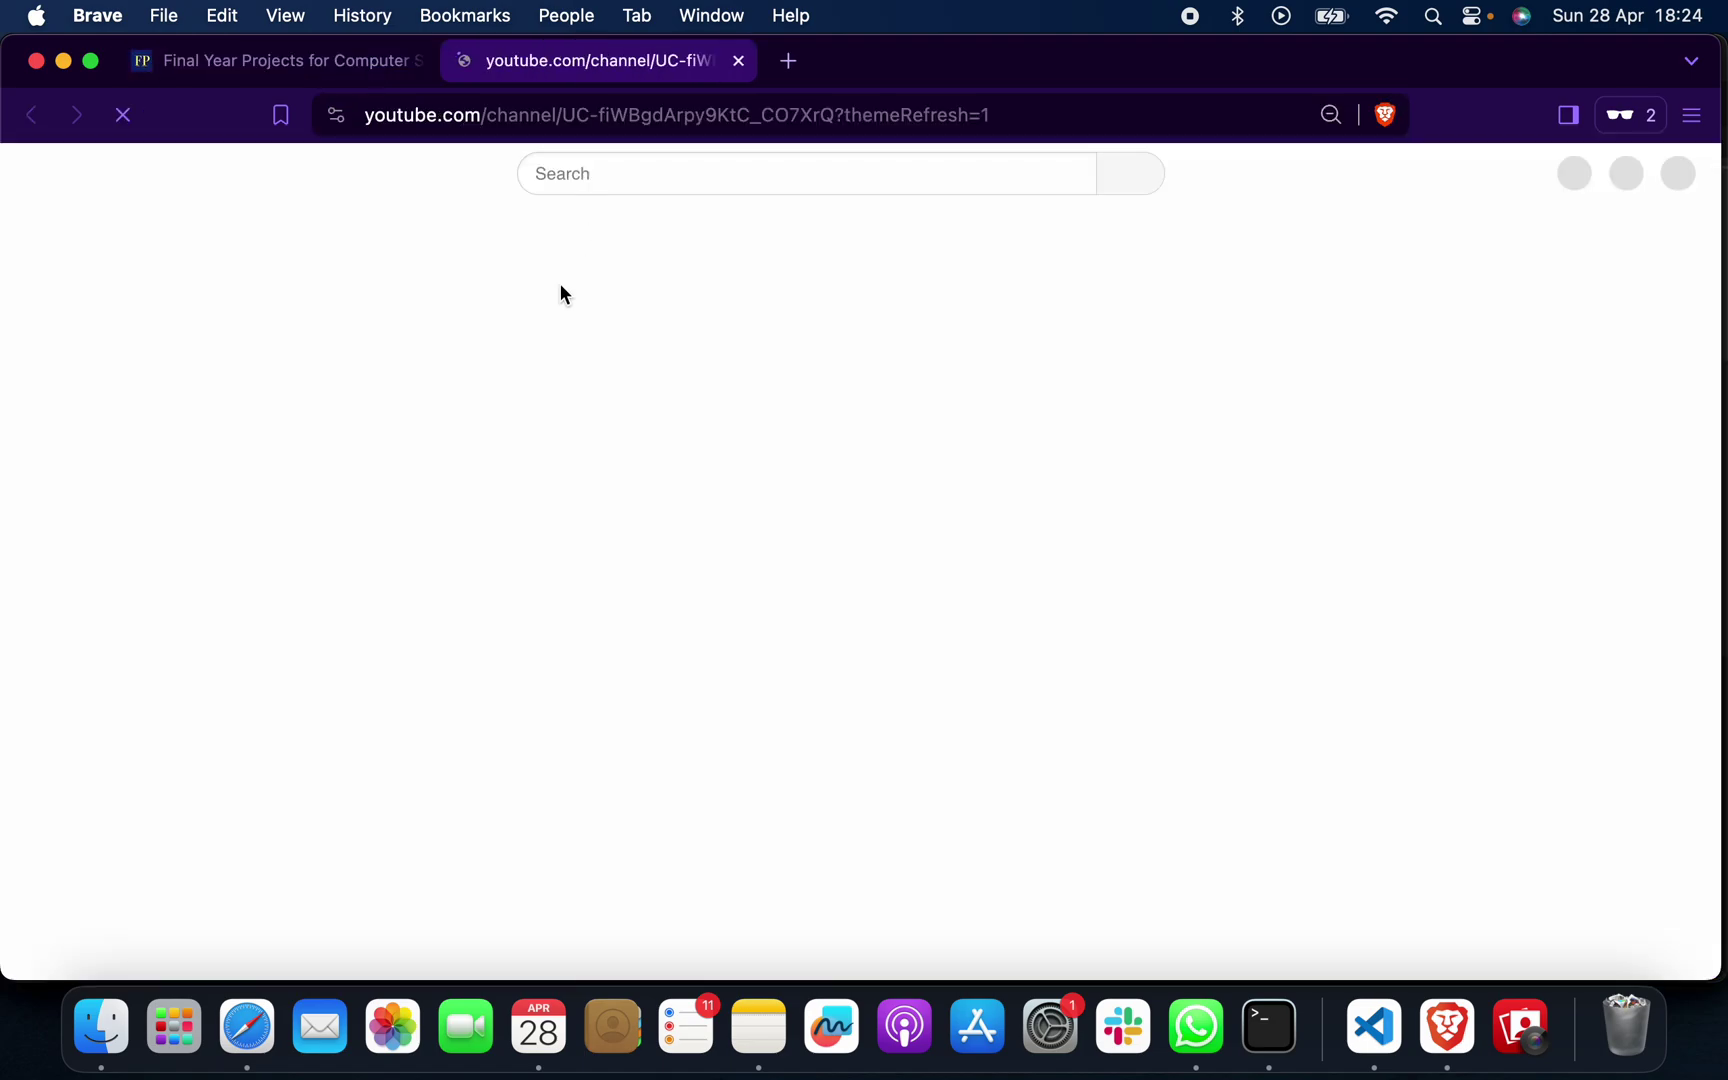
scroll(385, 568, "down", 1)
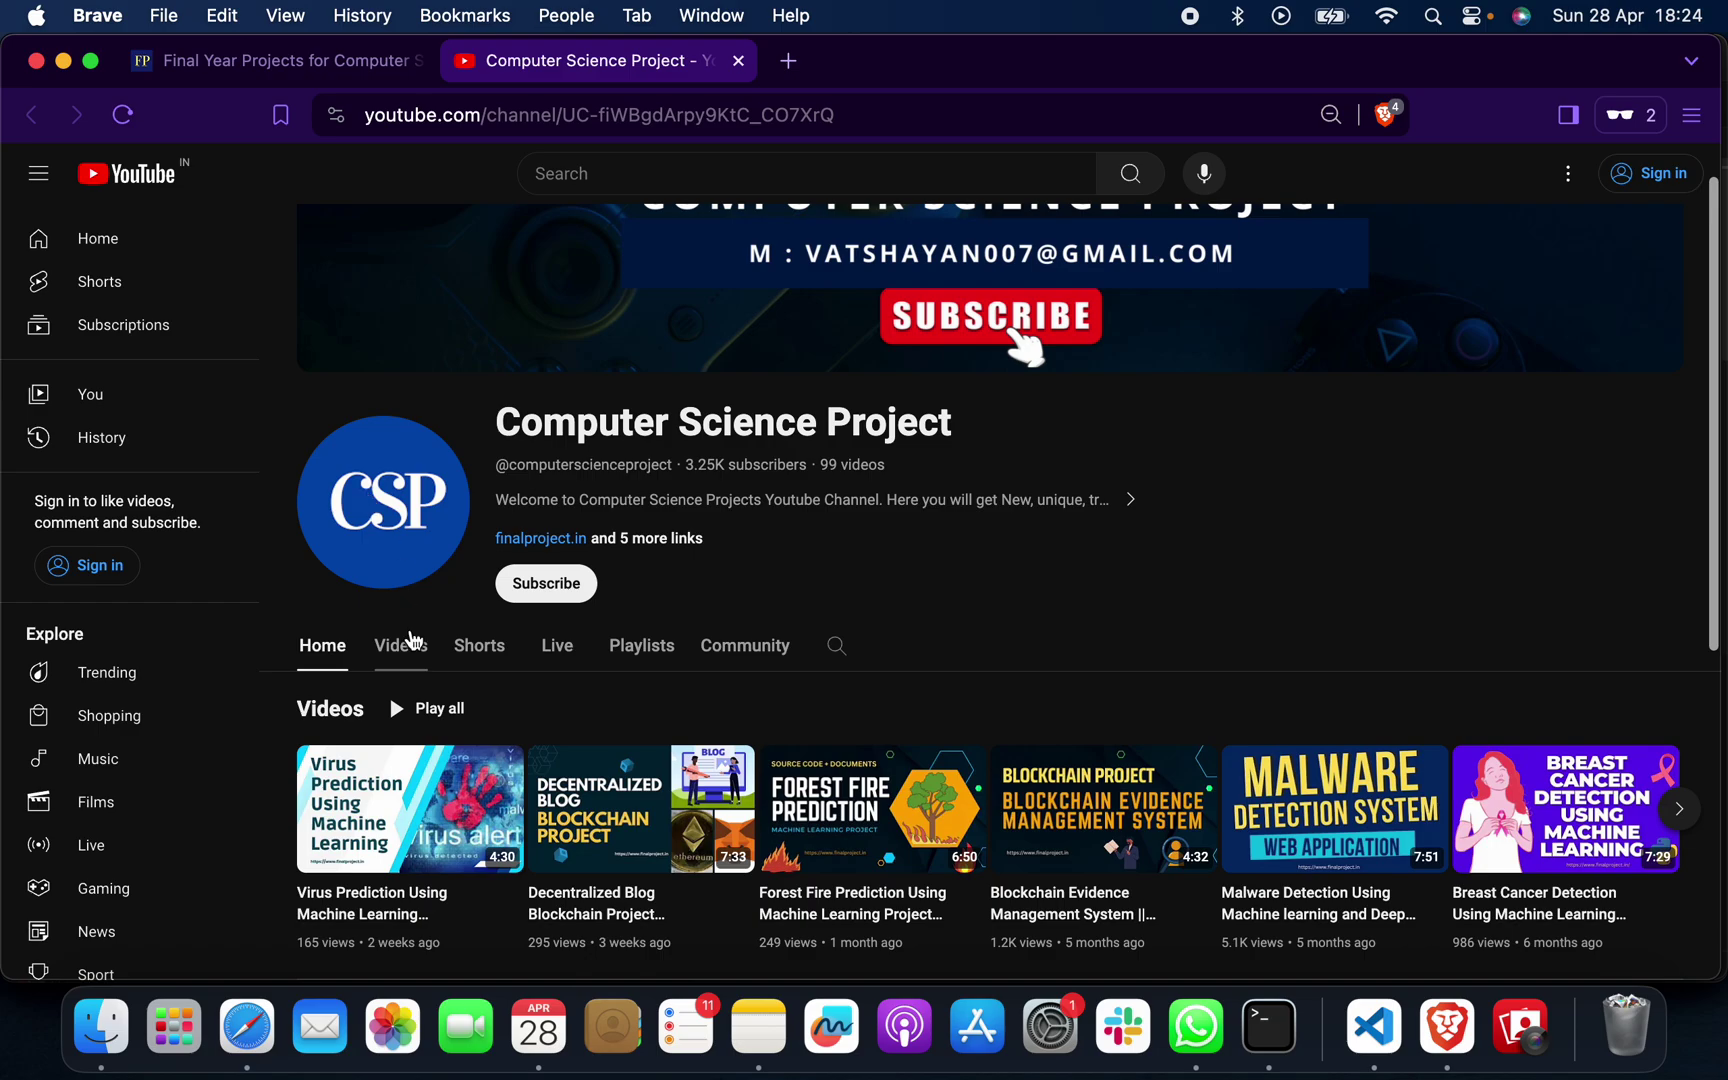
Open the channel's Videos tab and restore the page zoom to normal.
left_click(405, 644)
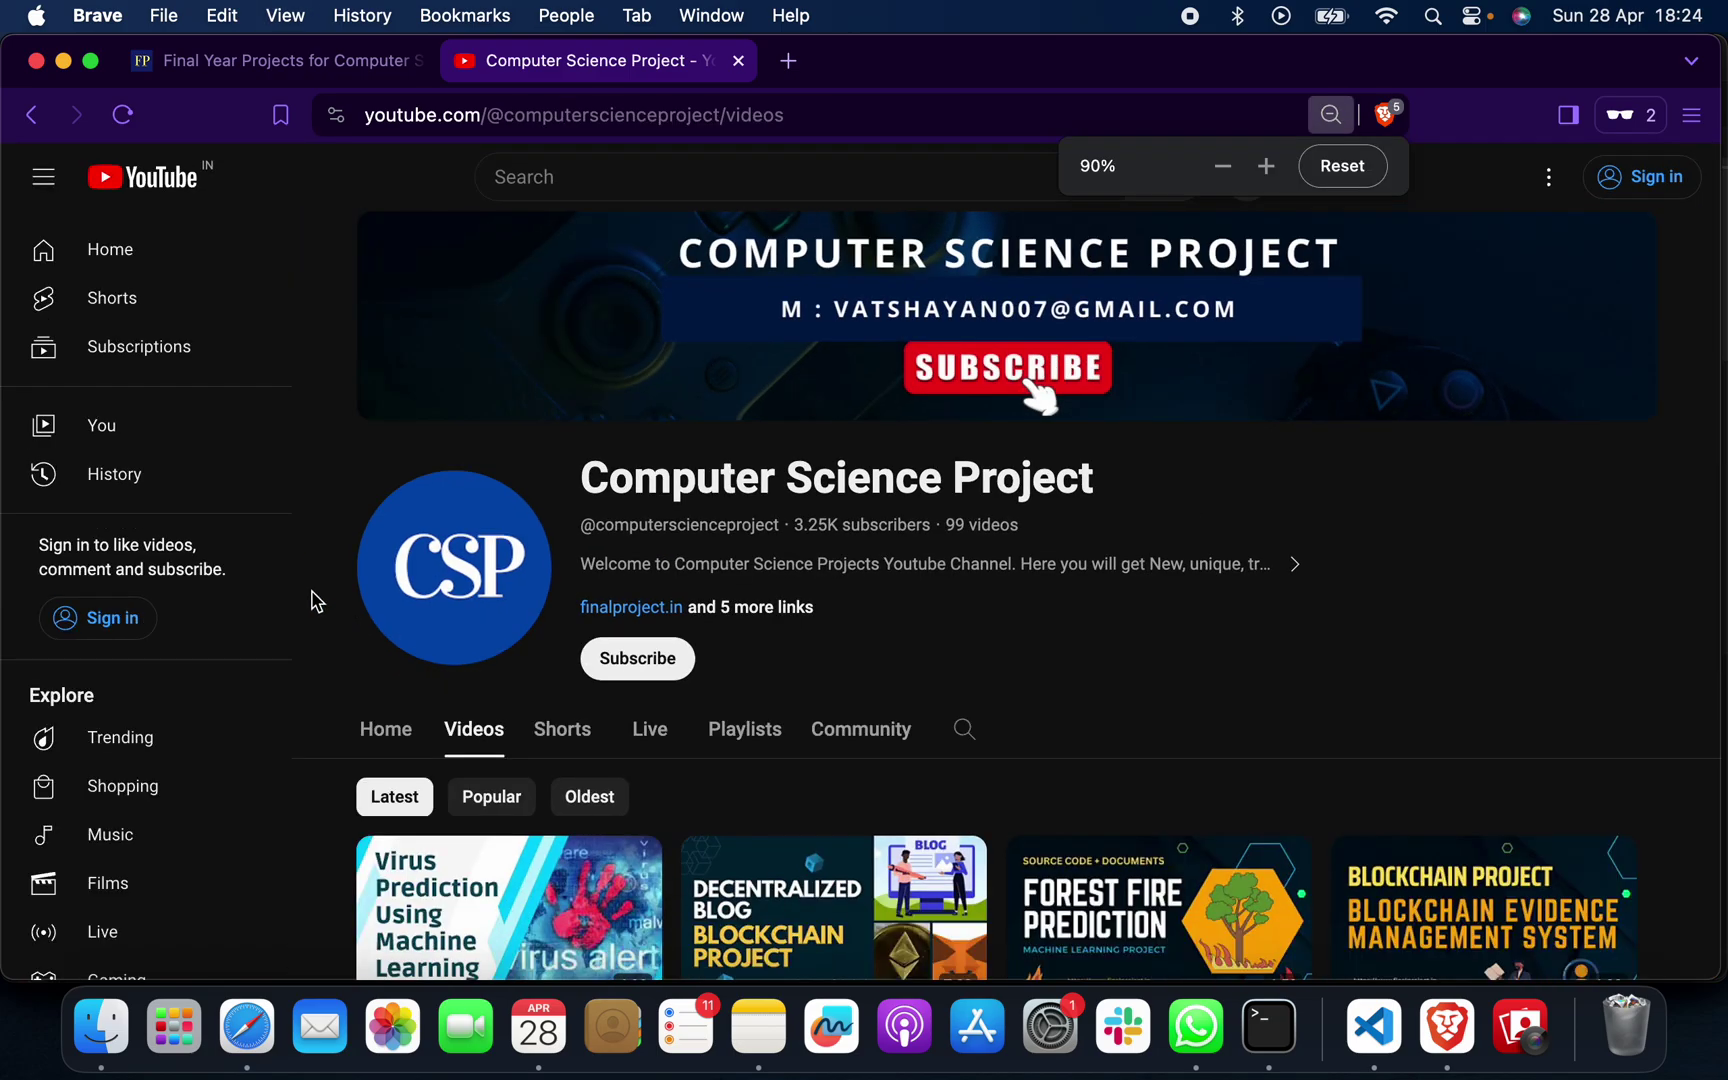
scroll(310, 559, "down", 1)
scroll(317, 567, "down", 3)
key("super+equal")
scroll(324, 558, "down", 1)
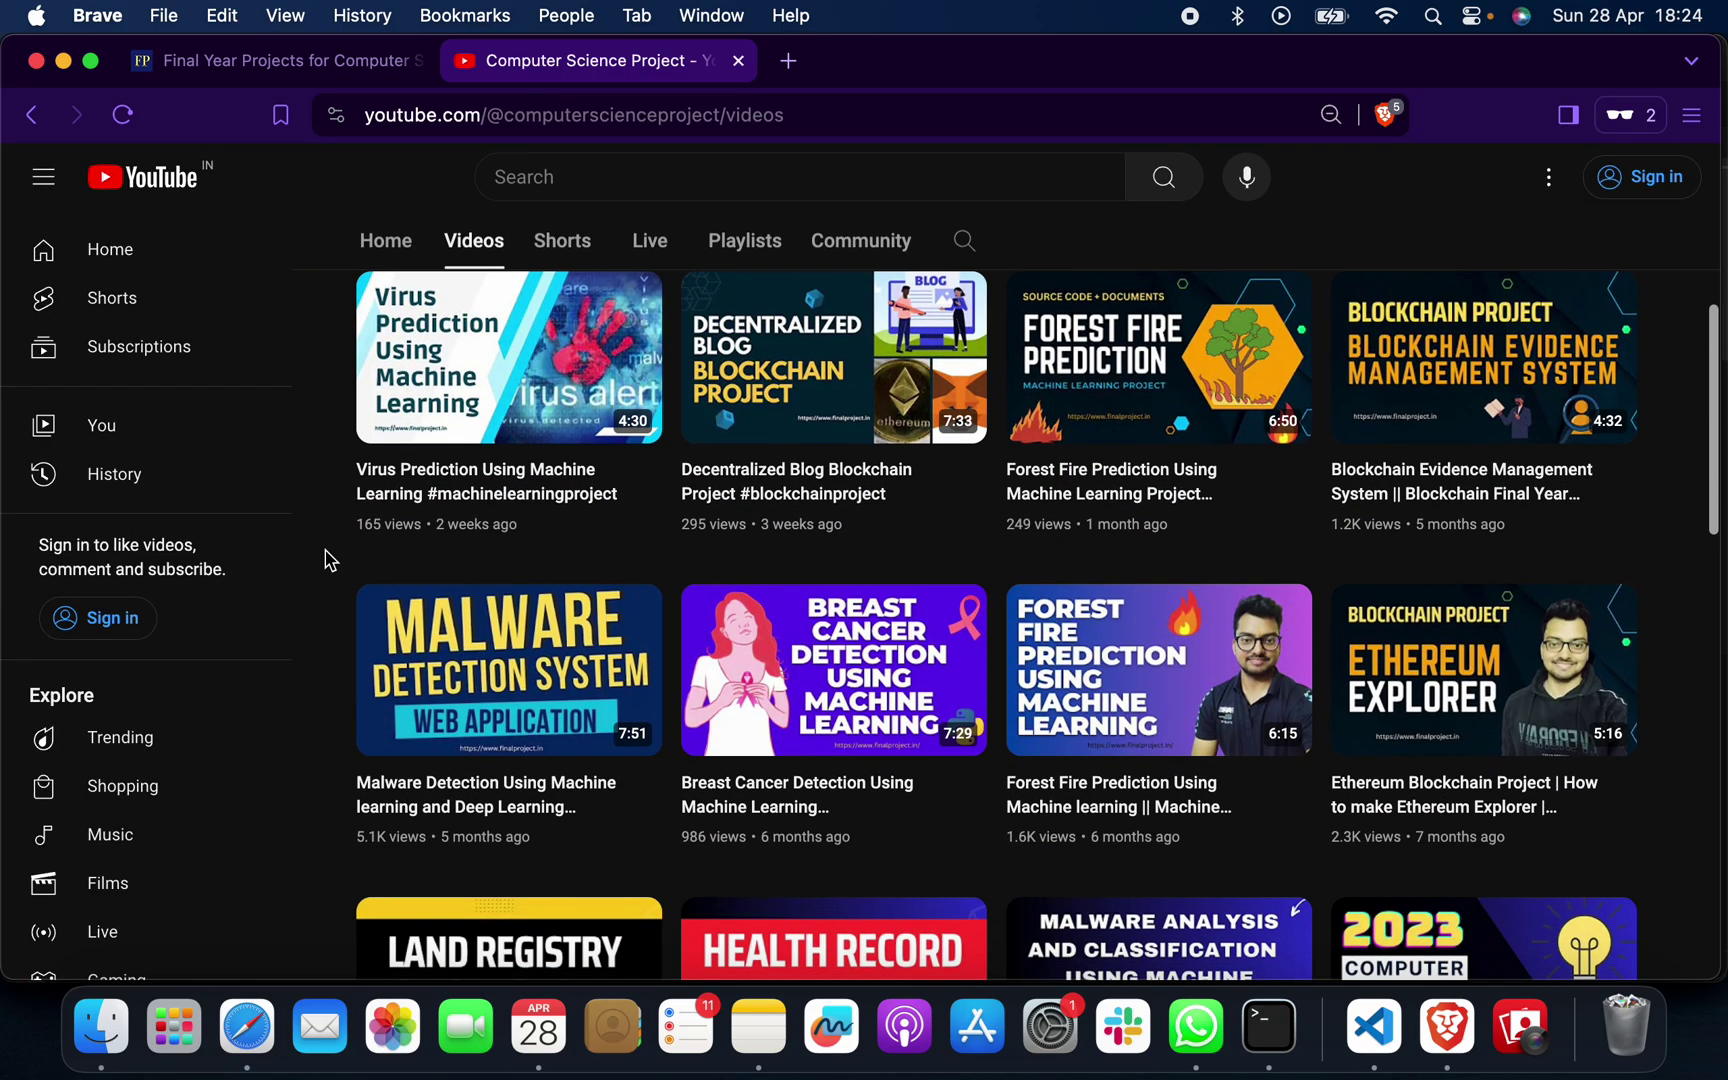
scroll(324, 559, "down", 1)
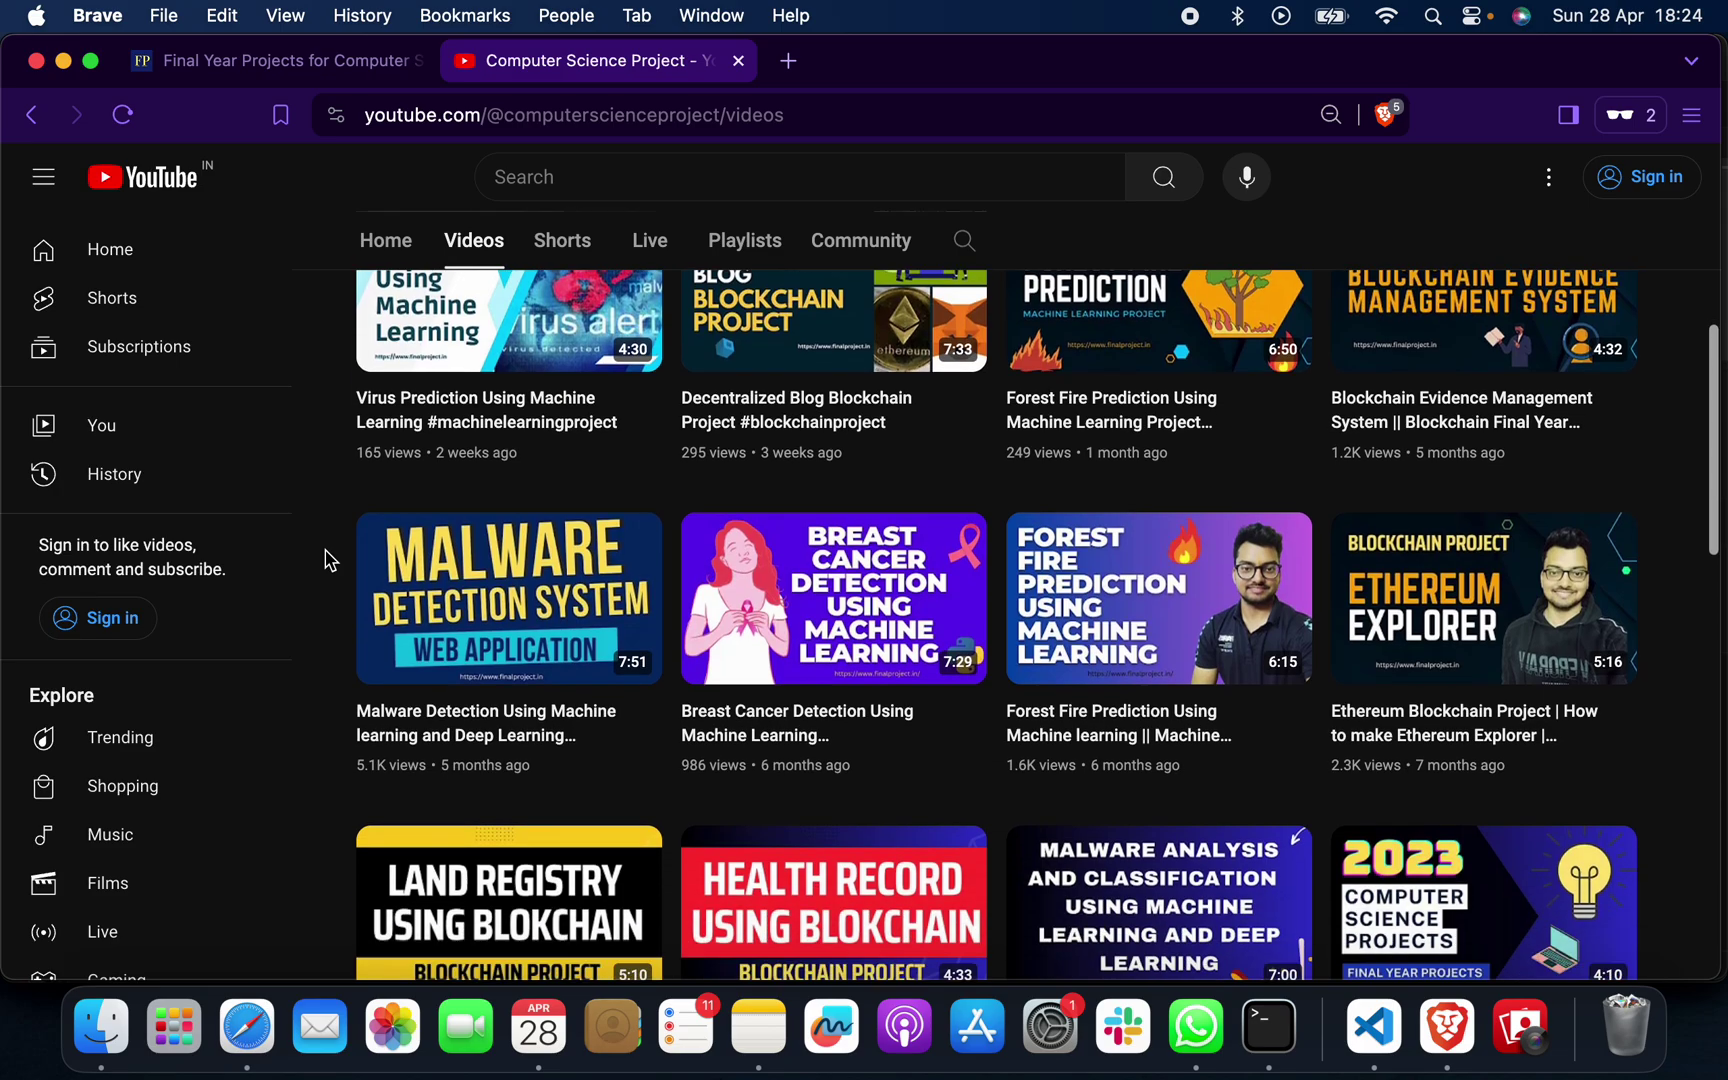
scroll(324, 559, "down", 4)
scroll(324, 559, "down", 4)
scroll(324, 559, "down", 1)
scroll(324, 559, "down", 2)
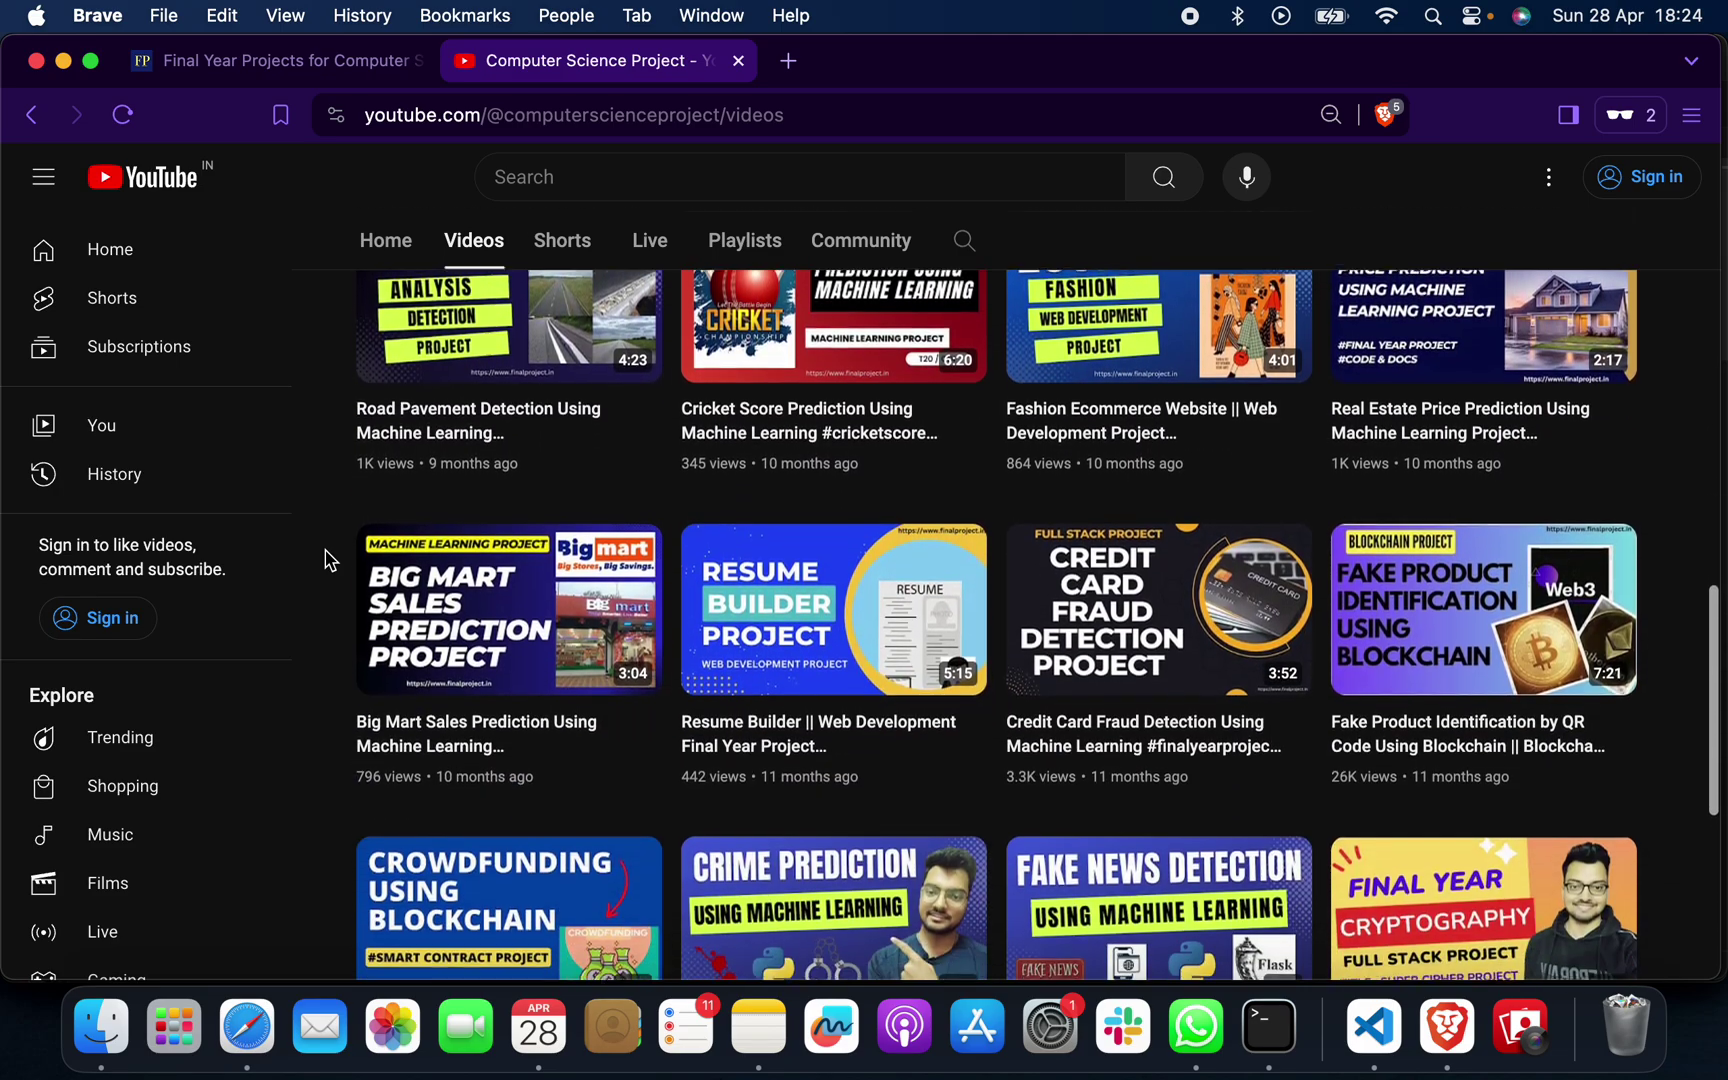
scroll(324, 559, "down", 1)
scroll(324, 558, "down", 3)
scroll(324, 559, "down", 2)
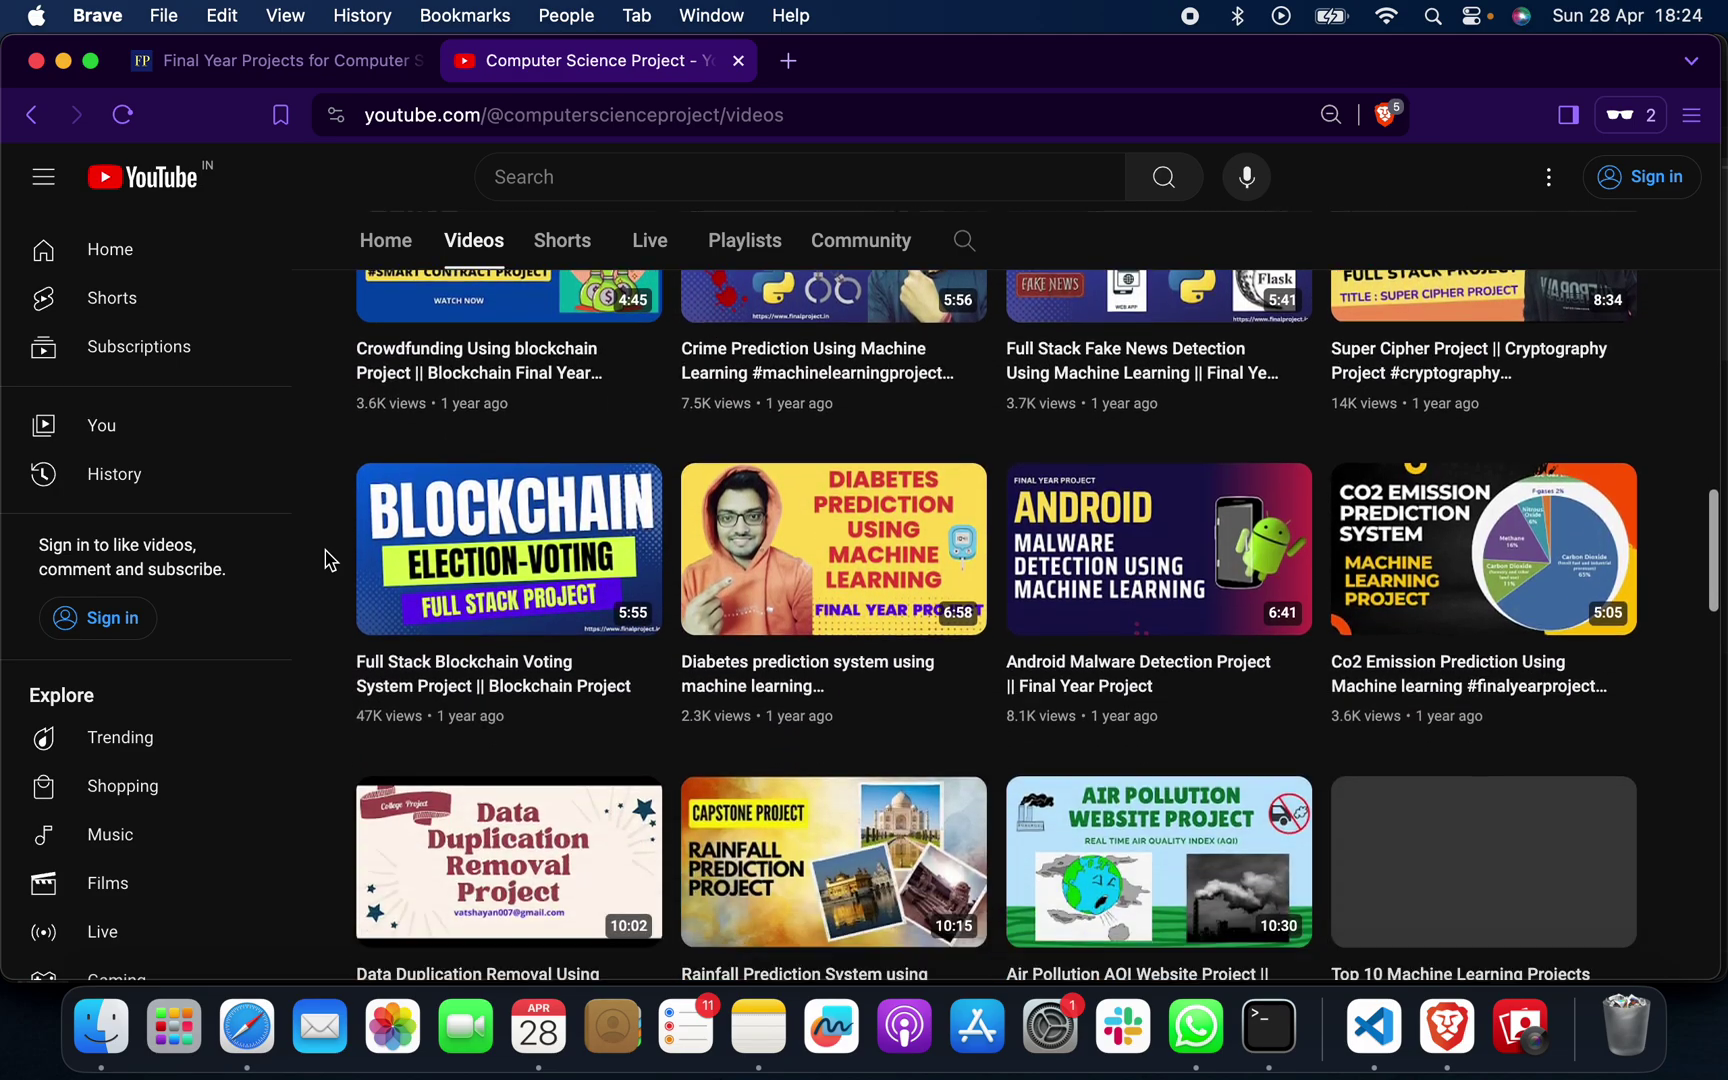
scroll(324, 559, "down", 3)
scroll(324, 560, "down", 3)
scroll(324, 559, "down", 2)
scroll(325, 559, "down", 2)
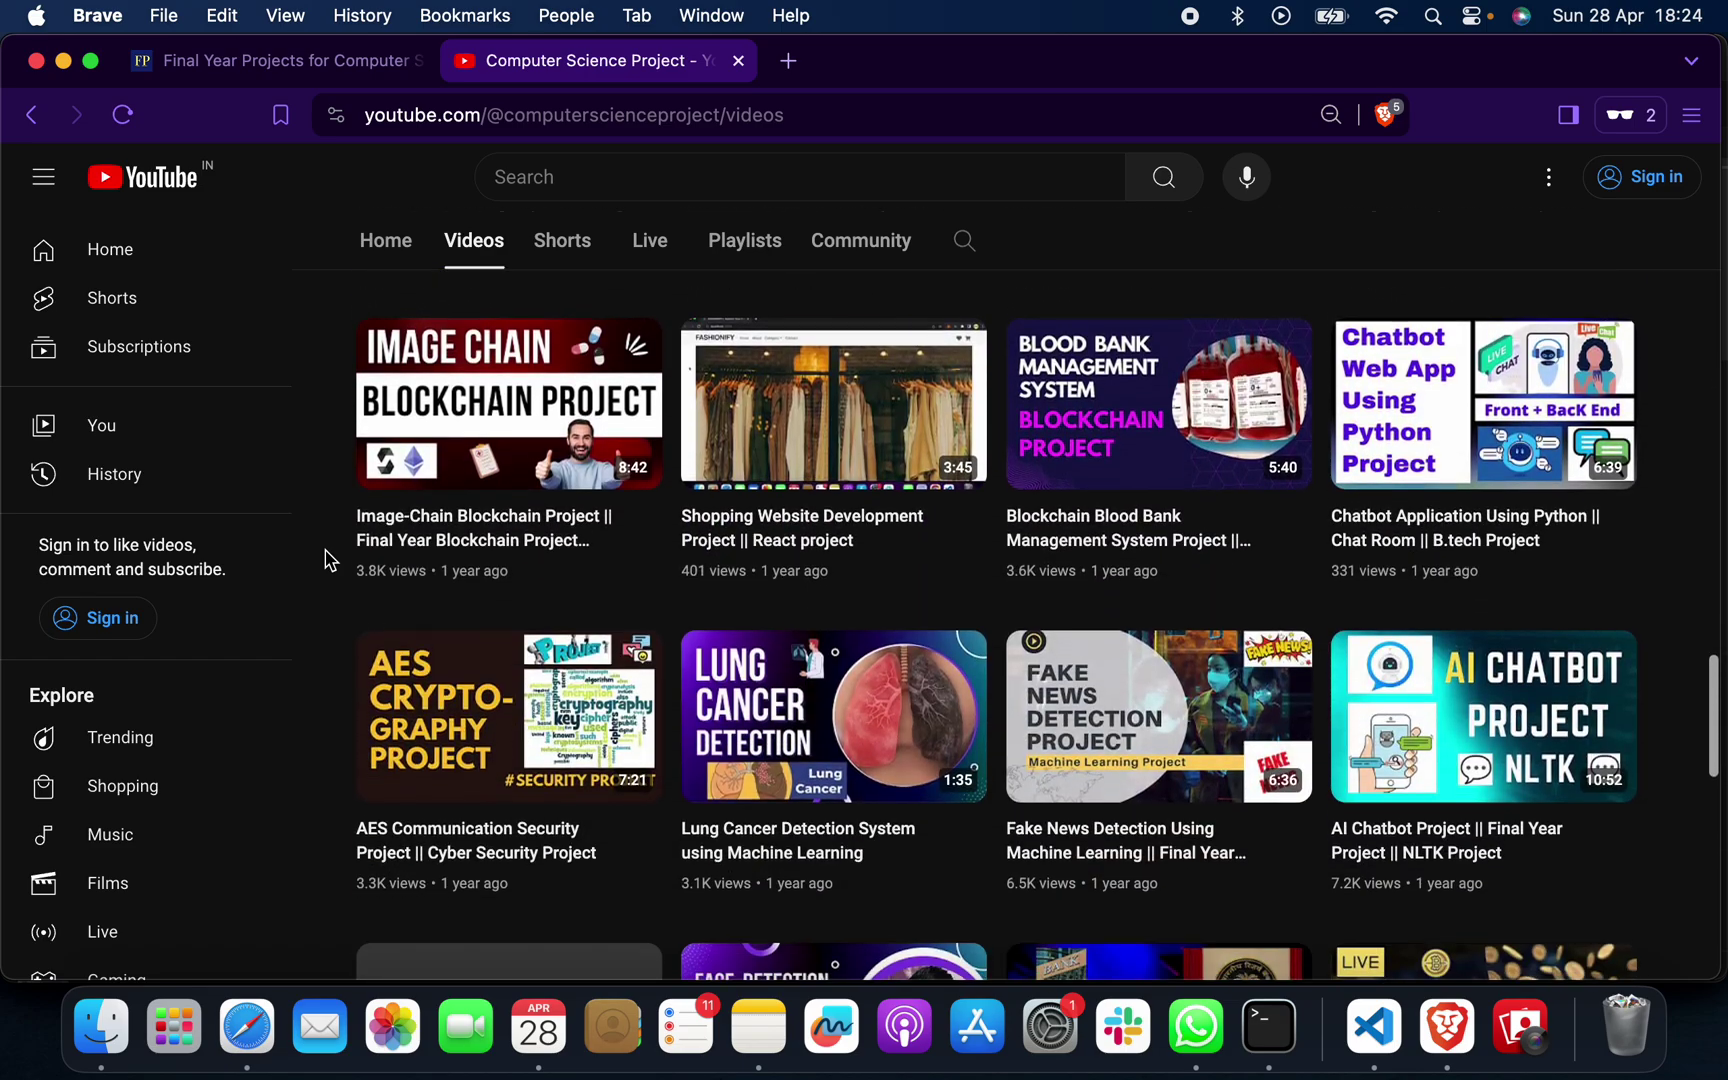
scroll(324, 559, "down", 2)
scroll(324, 559, "down", 1)
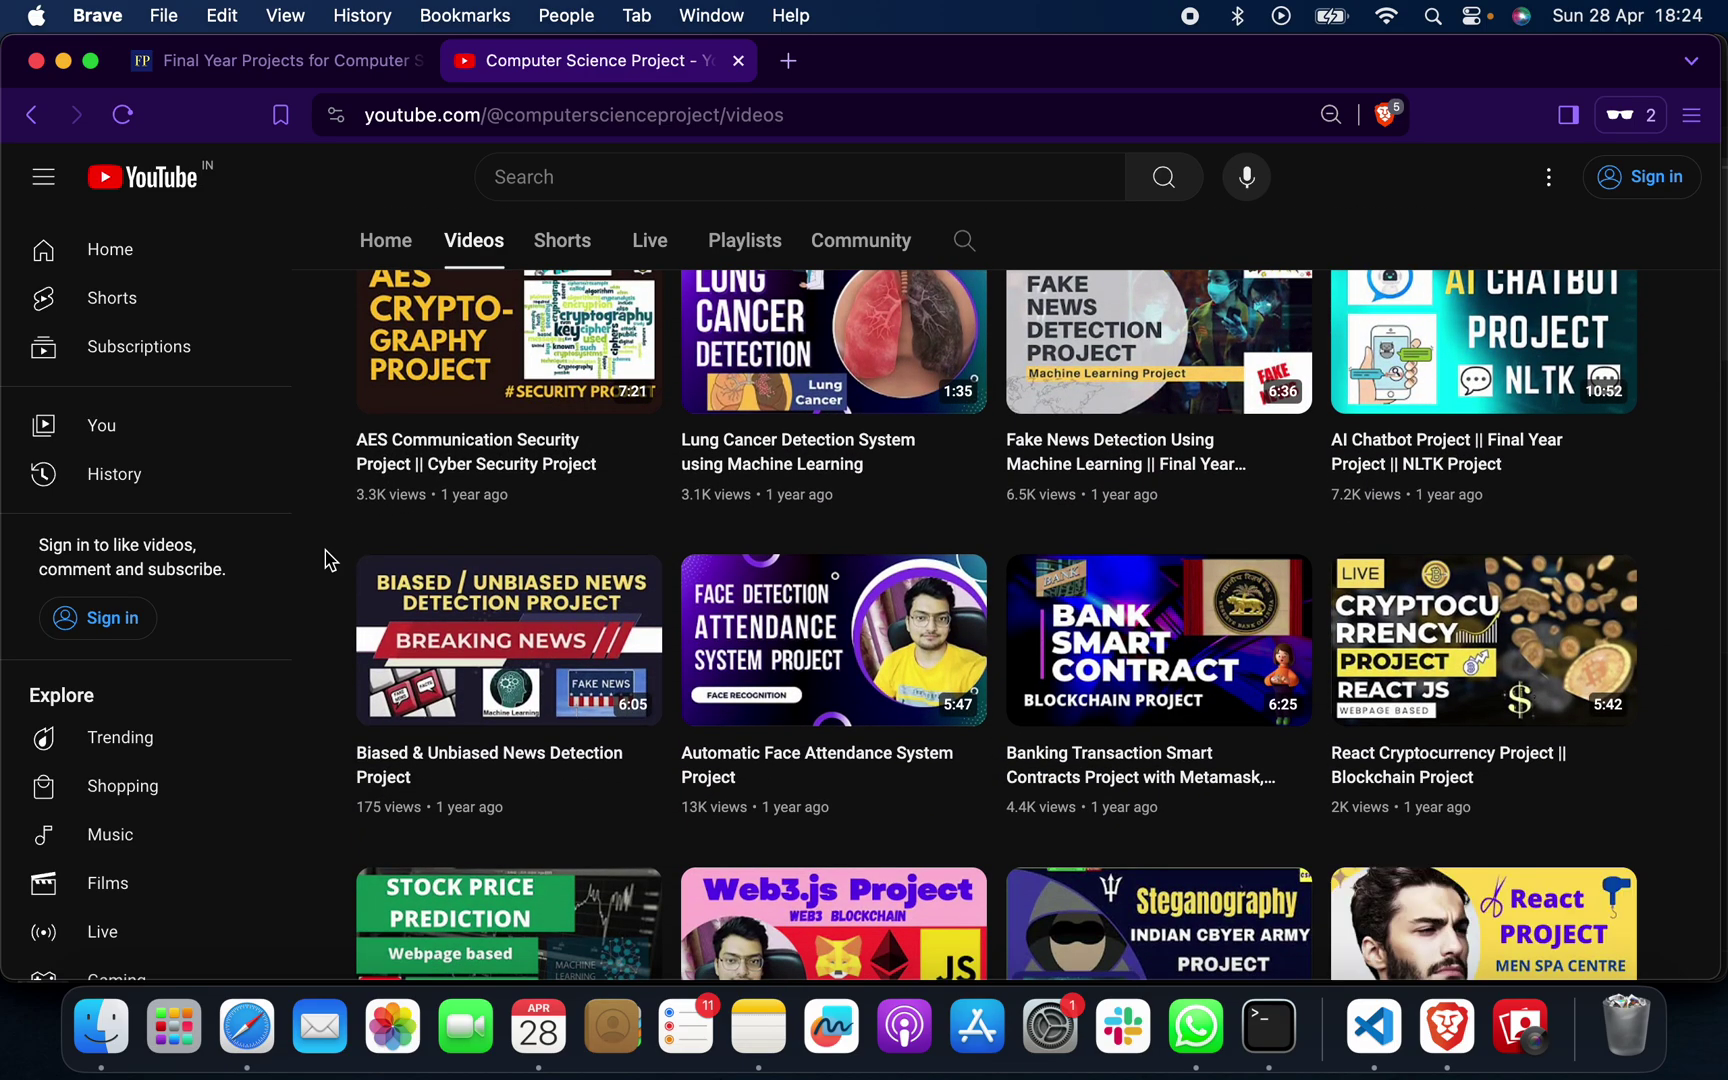
scroll(324, 560, "up", 5)
scroll(324, 559, "up", 5)
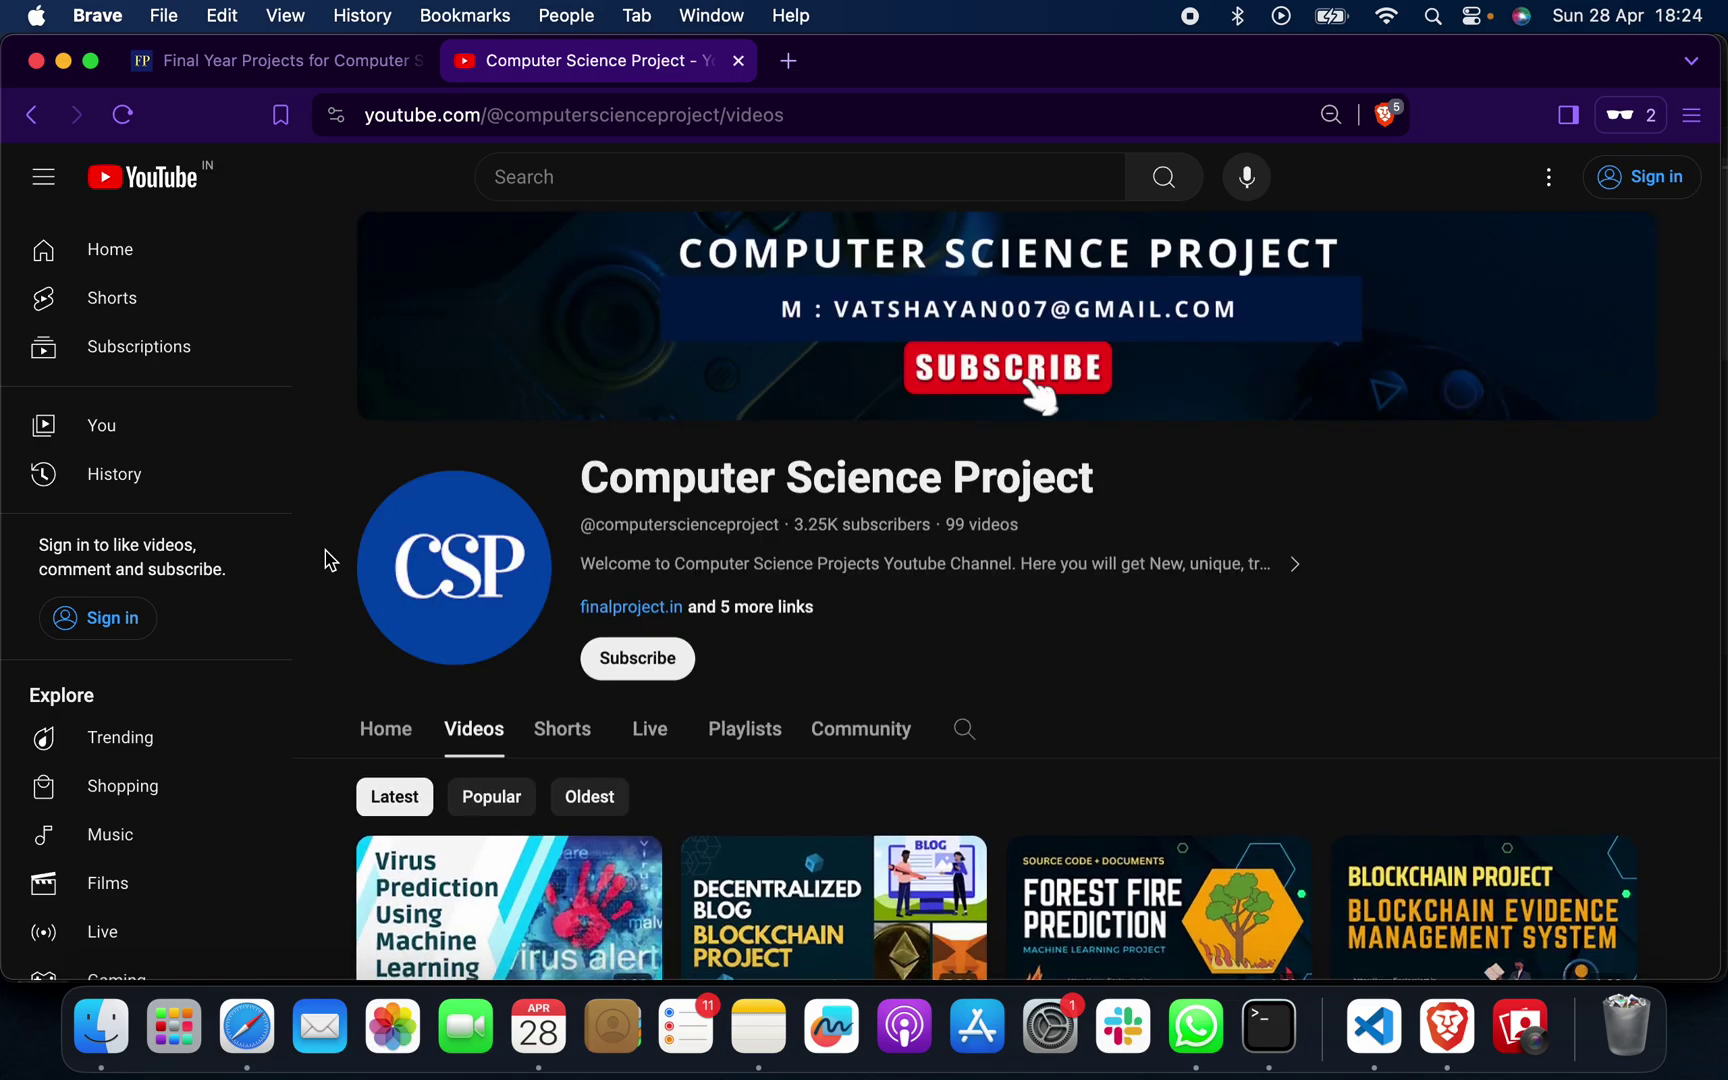